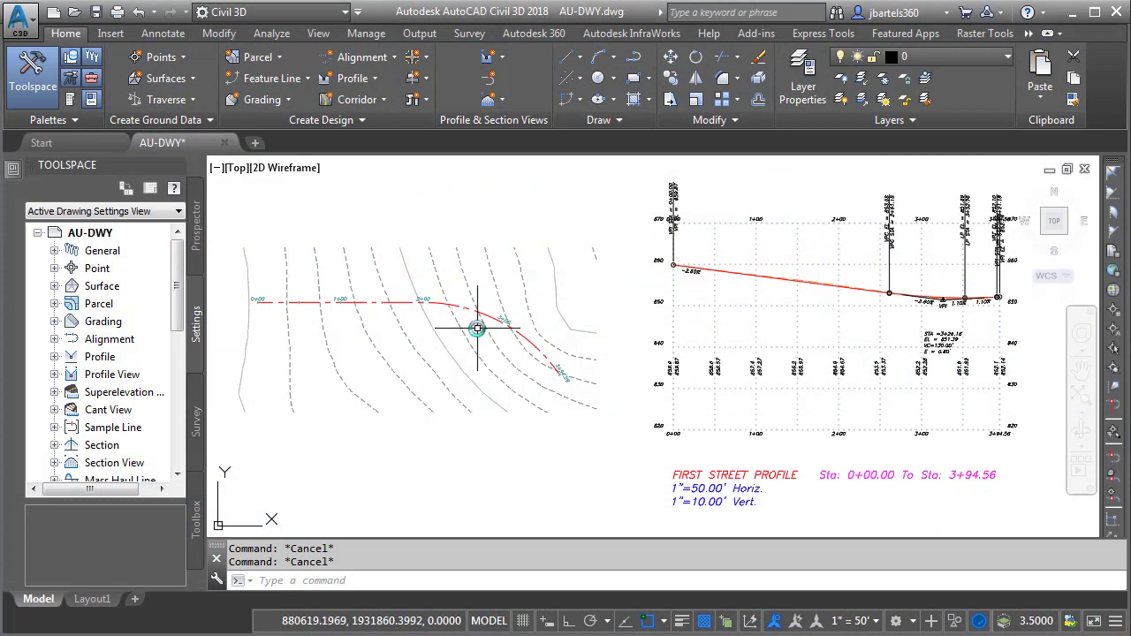
# - Examine the First Street alignment in plan and the First Street FG profile in its profile view
pyautogui.moveTo(474, 327); pyautogui.dragTo(477, 392, button='middle')
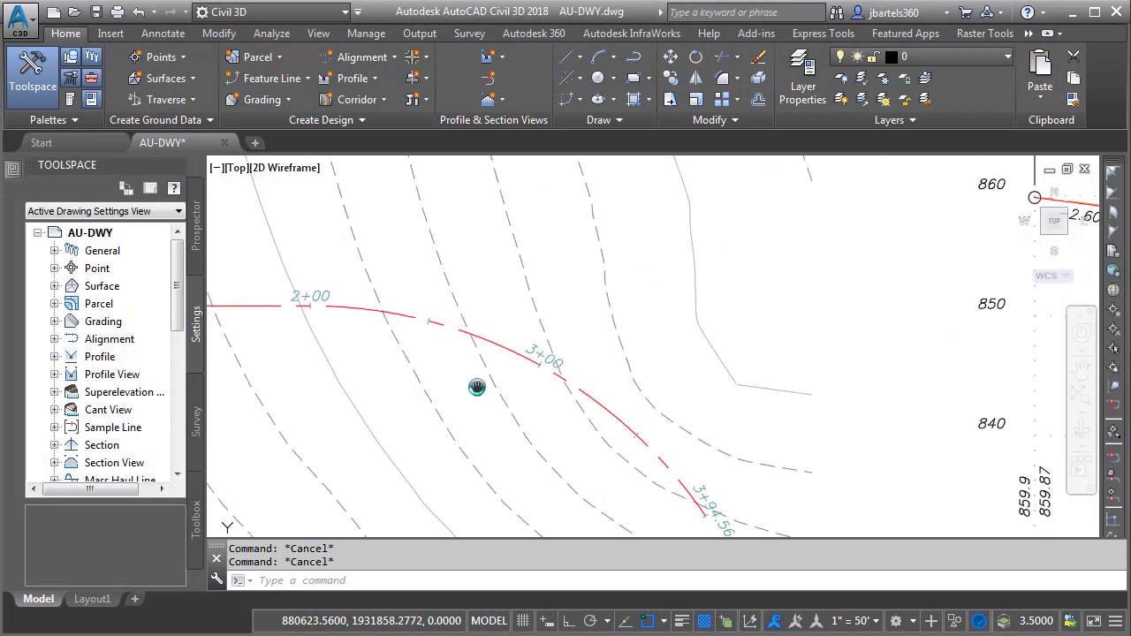
pyautogui.moveTo(488, 341)
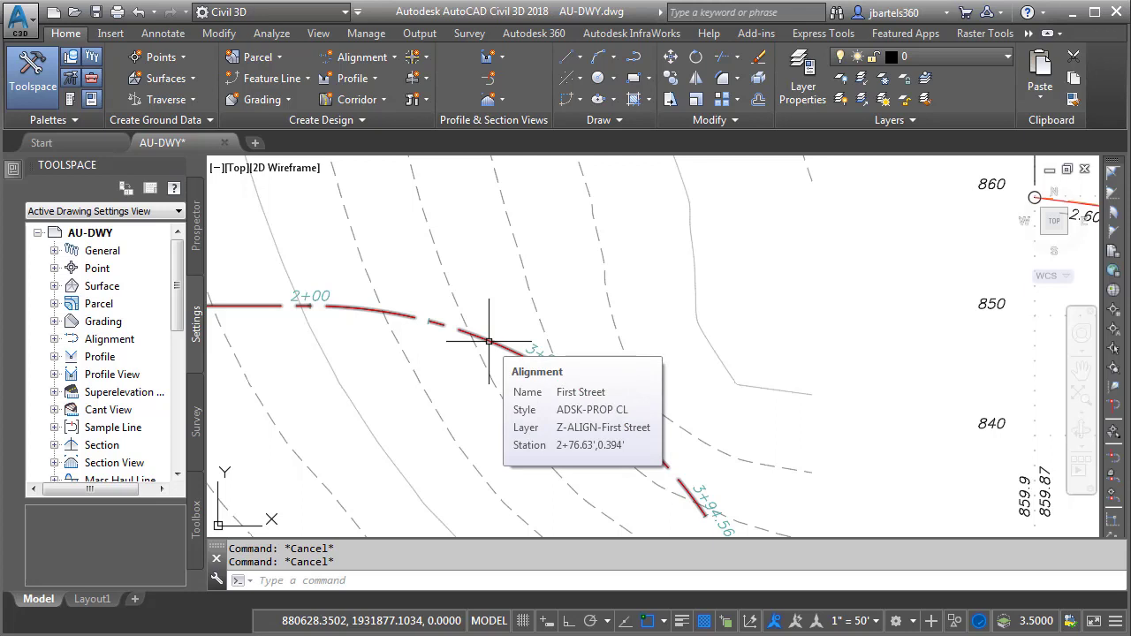
pyautogui.moveTo(489, 380)
pyautogui.moveTo(808, 367)
pyautogui.mouseDown(button='middle')
pyautogui.moveTo(766, 386)
pyautogui.moveTo(344, 410)
pyautogui.moveTo(535, 387)
pyautogui.moveTo(451, 380)
pyautogui.mouseUp(button='middle')
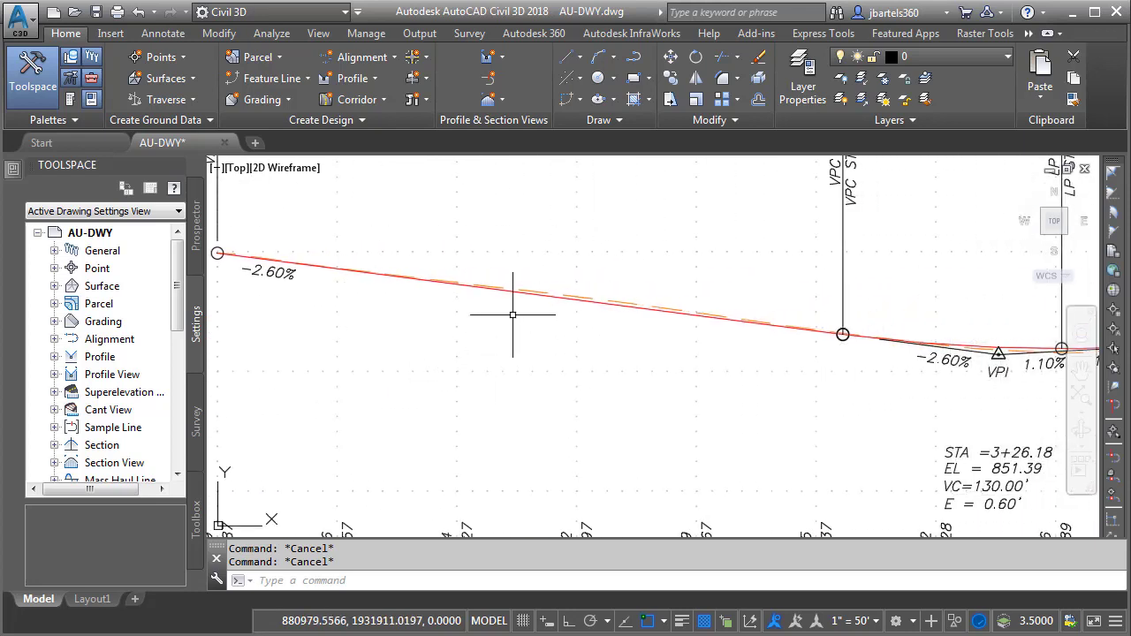
pyautogui.moveTo(510, 290)
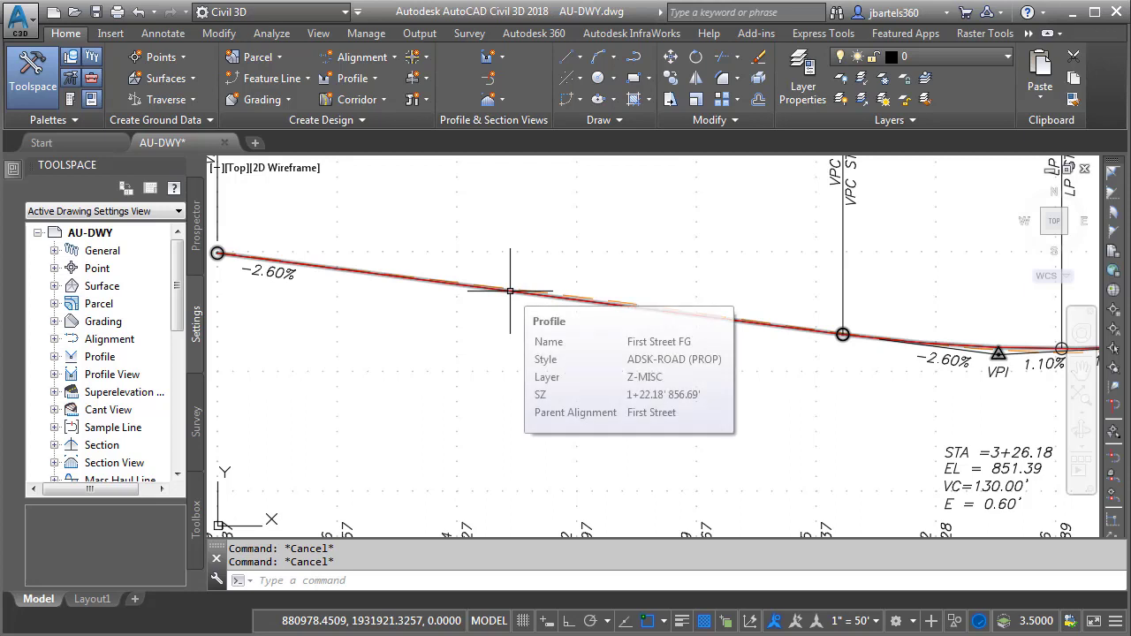
pyautogui.scroll(-5, 553, 341)
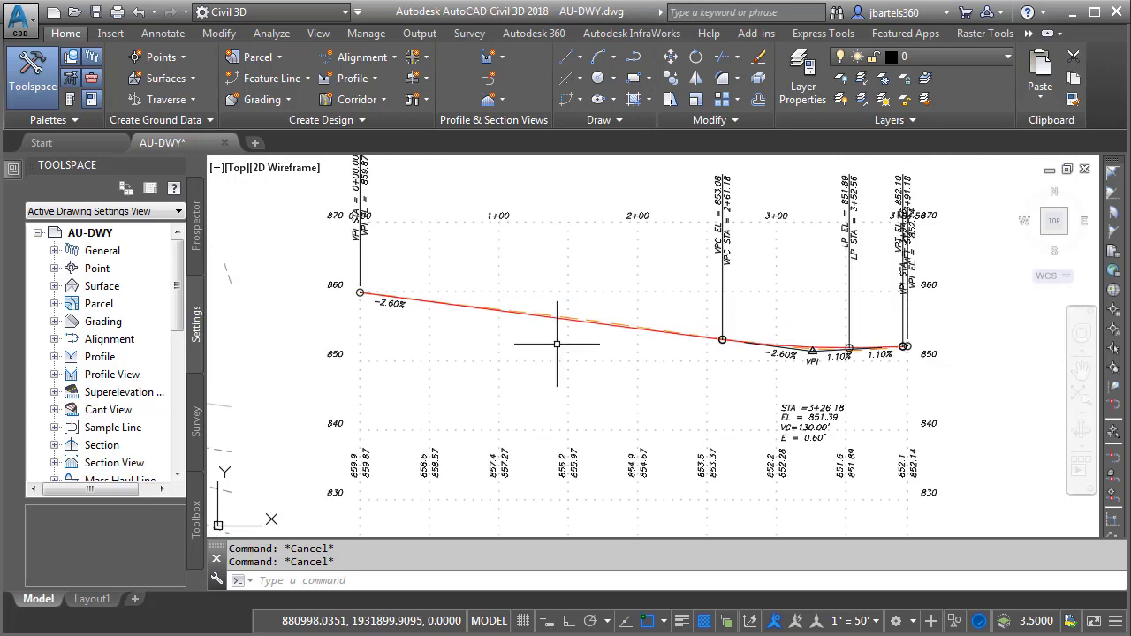
pyautogui.moveTo(553, 341)
pyautogui.mouseDown(button='middle')
pyautogui.moveTo(510, 349)
pyautogui.moveTo(775, 415)
pyautogui.mouseUp(button='middle')
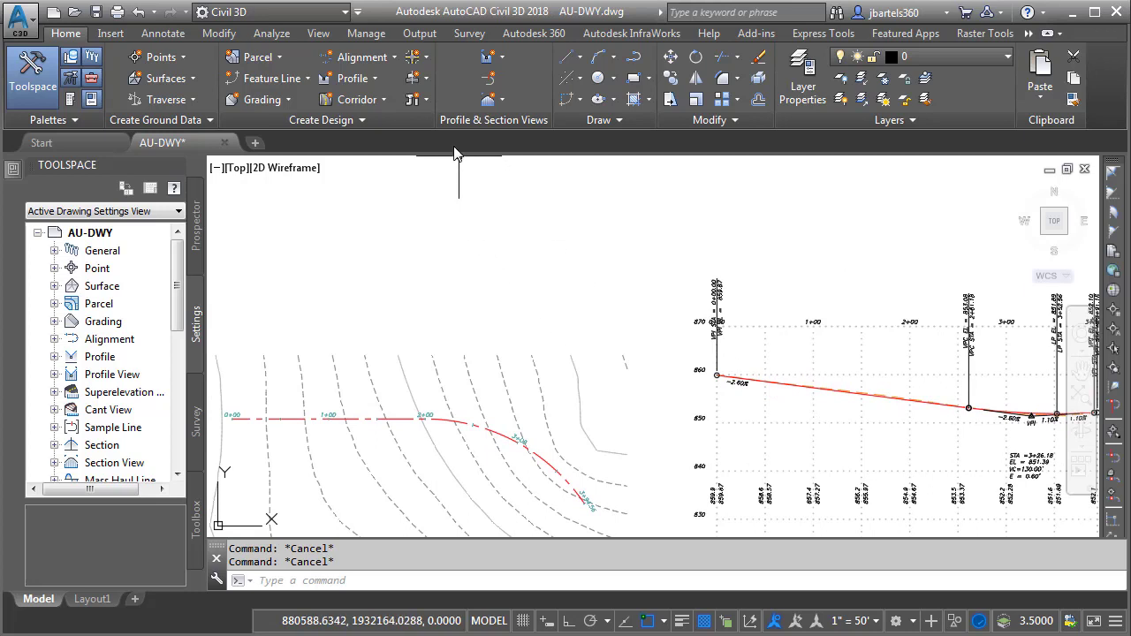
# - Create an assembly named First Street of type Undivided Crowned Road and place its baseline in empty space near the plan
pyautogui.click(419, 79)
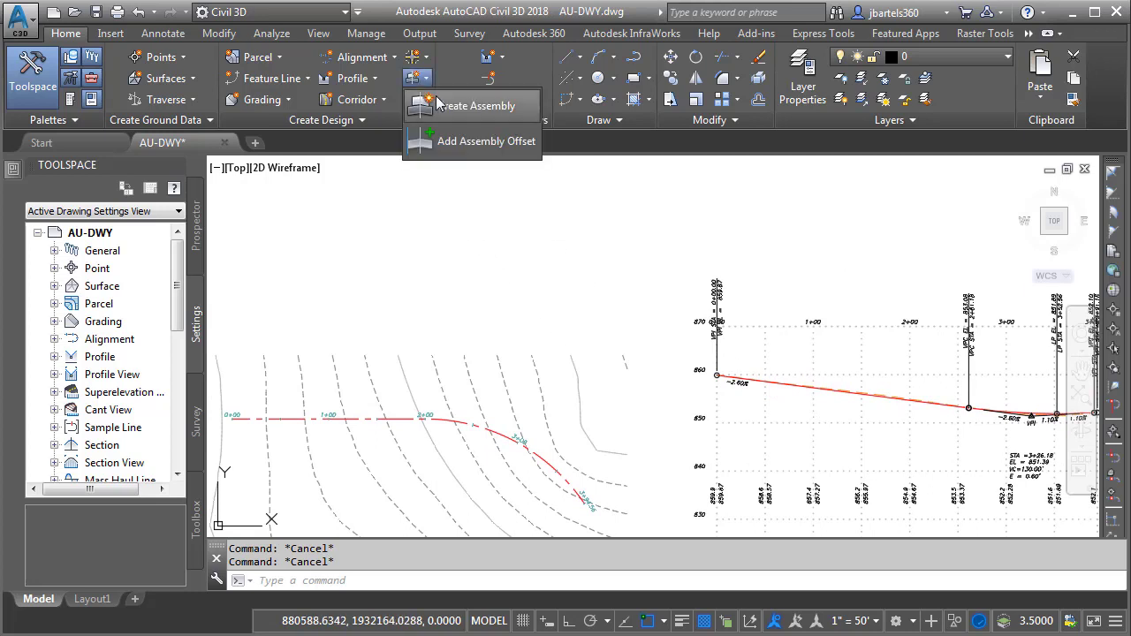
pyautogui.click(436, 106)
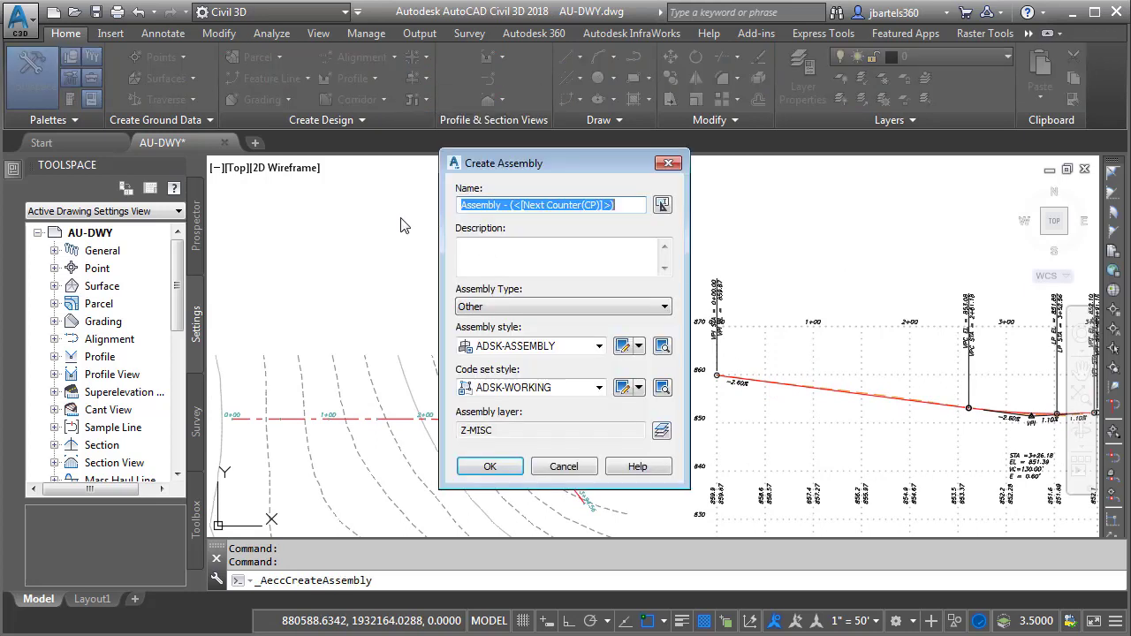
pyautogui.write('First Stree')
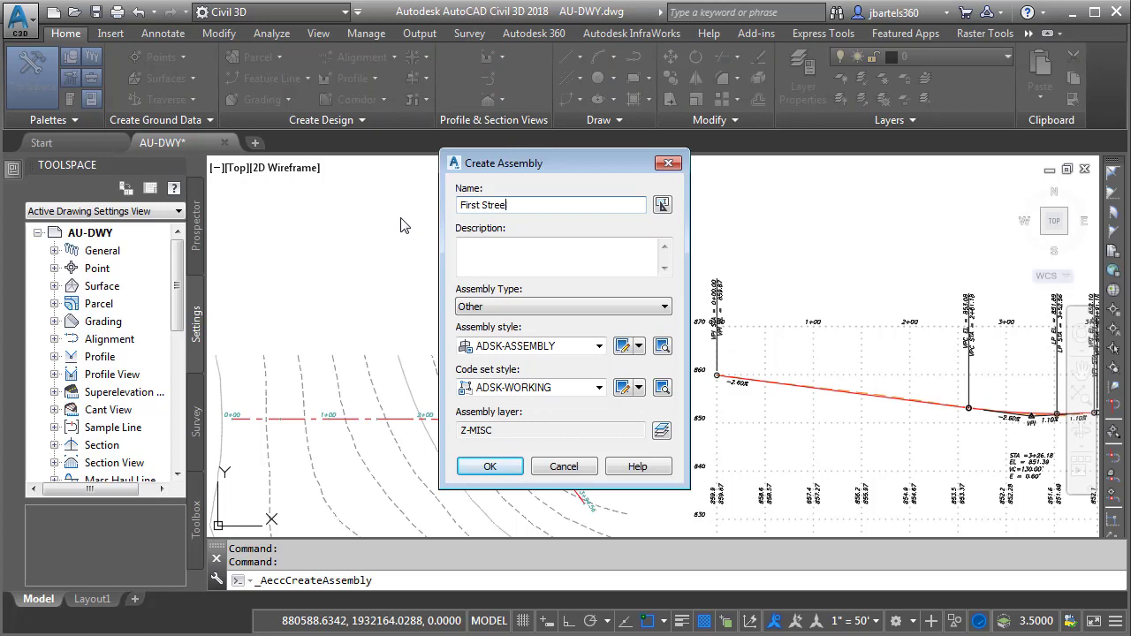
pyautogui.click(469, 309)
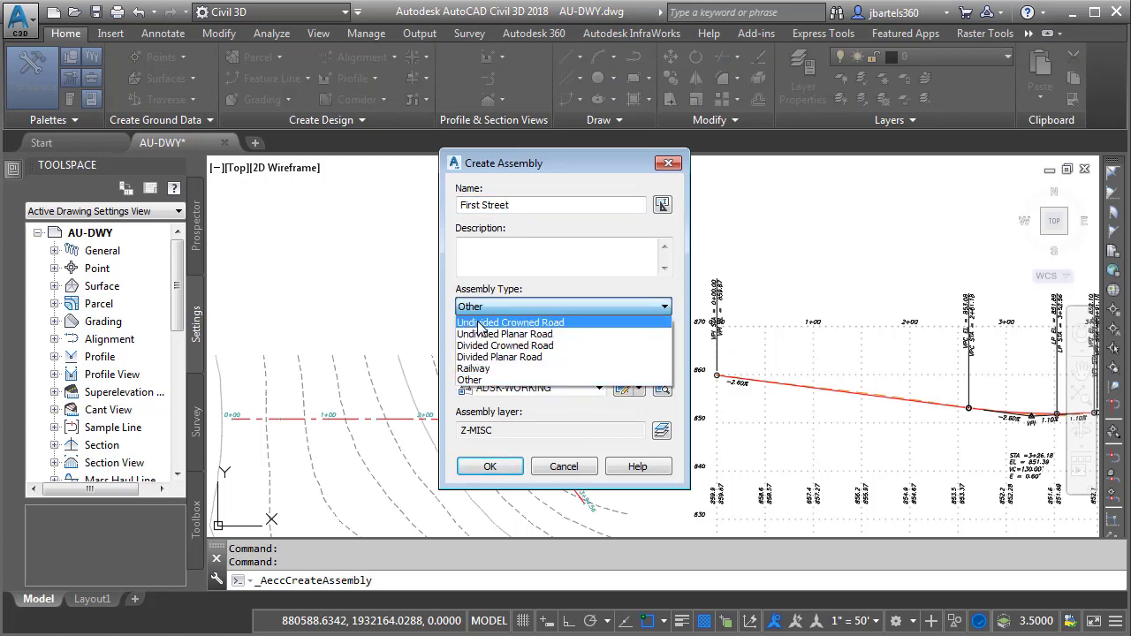
pyautogui.click(477, 320)
pyautogui.click(488, 466)
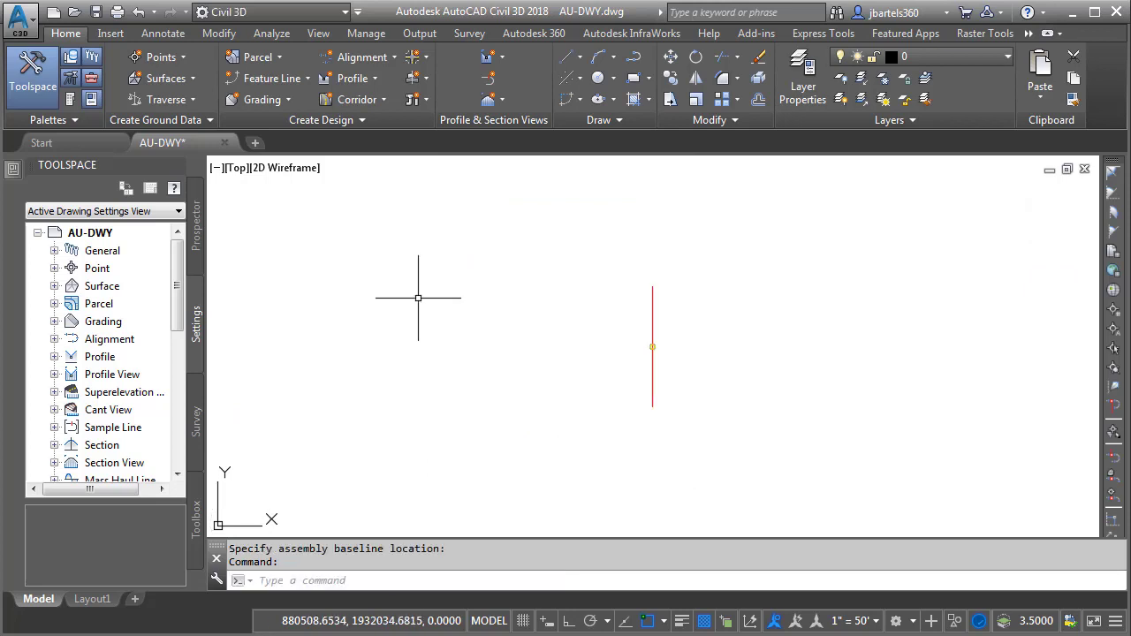
# - Attach a LaneSuperelevationAOR subassembly to each side of the First Street assembly baseline
pyautogui.scroll(3, 720, 353)
pyautogui.moveTo(712, 350); pyautogui.dragTo(636, 349, button='middle')
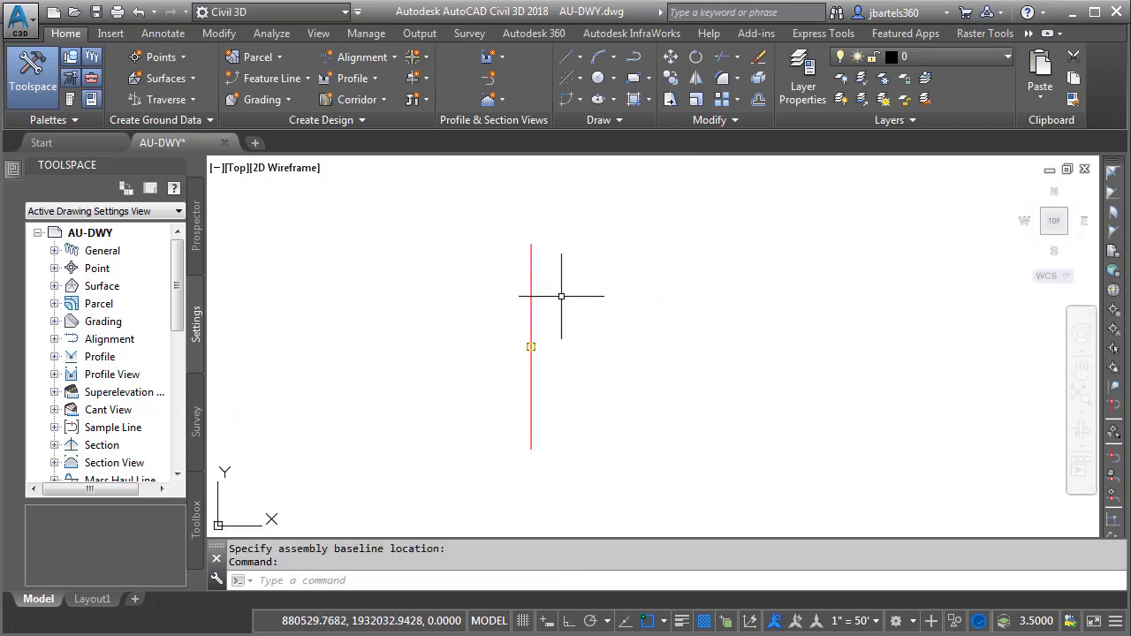
pyautogui.click(531, 286)
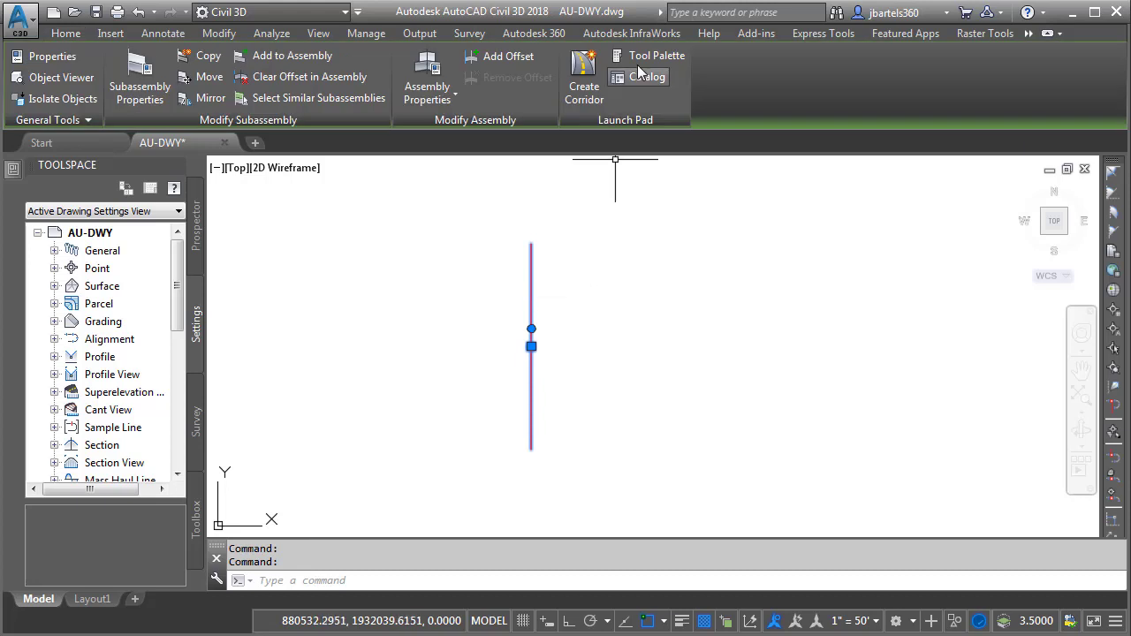
pyautogui.click(640, 55)
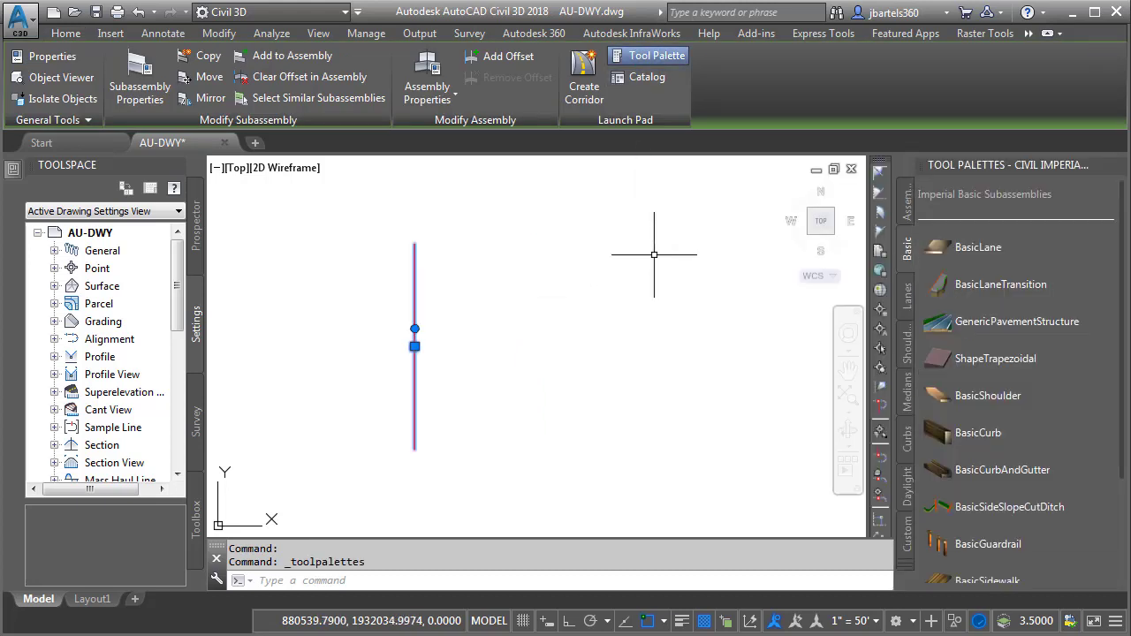
pyautogui.click(905, 299)
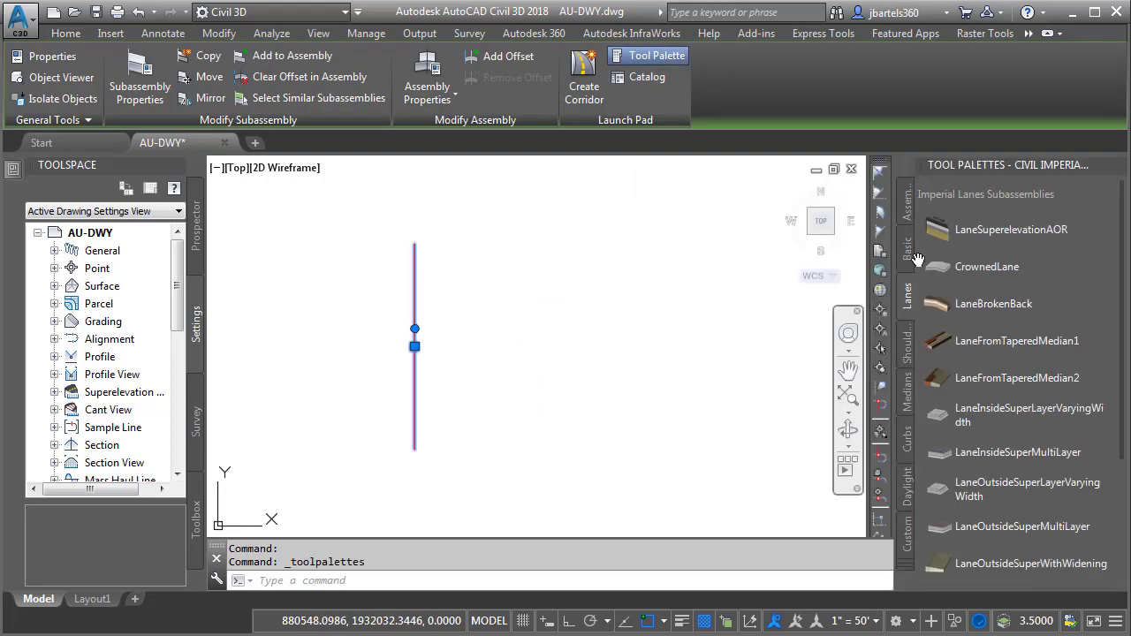
pyautogui.click(947, 232)
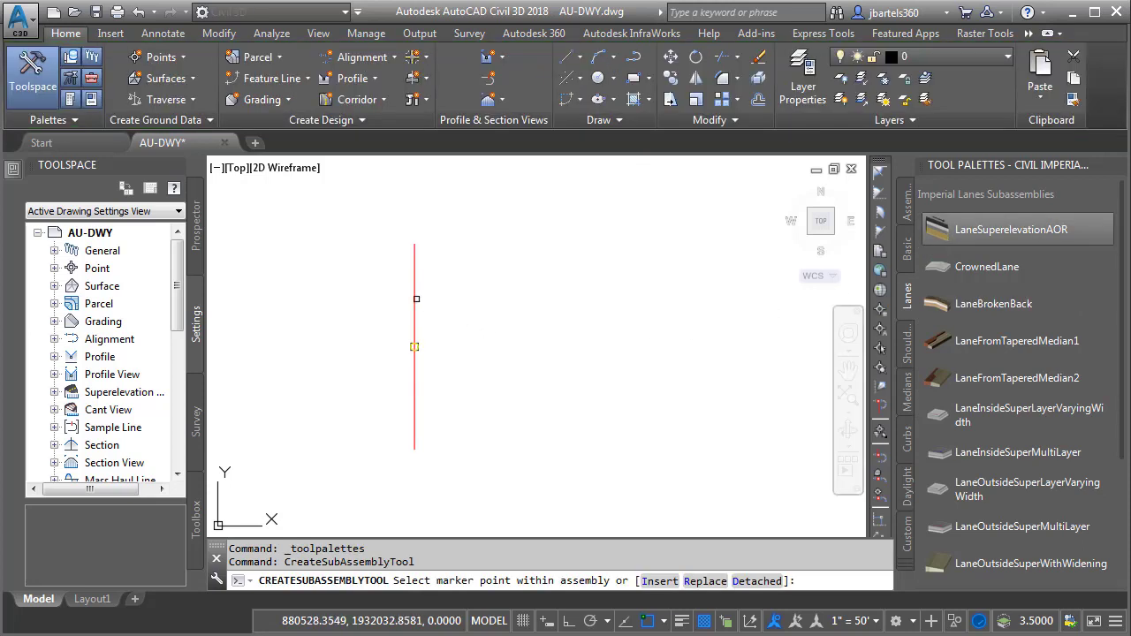
pyautogui.click(418, 298)
pyautogui.click(415, 407)
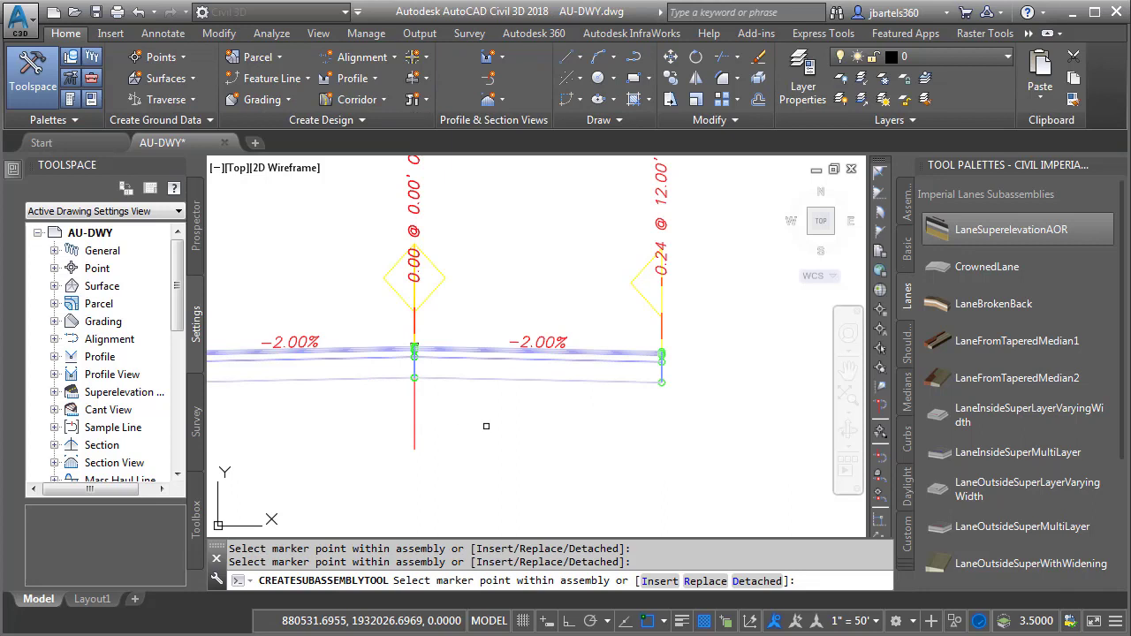
pyautogui.press('Escape')
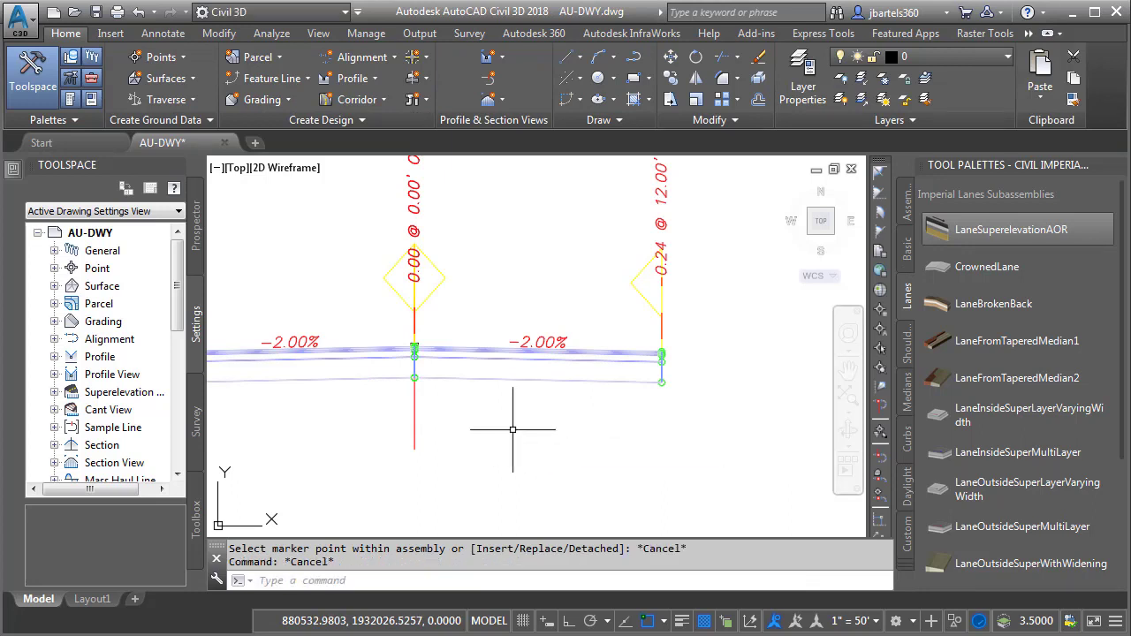
# - Attach the custom CgWDwyWalk subassembly to the outer edge of both lanes and close the subassembly palette
pyautogui.click(907, 533)
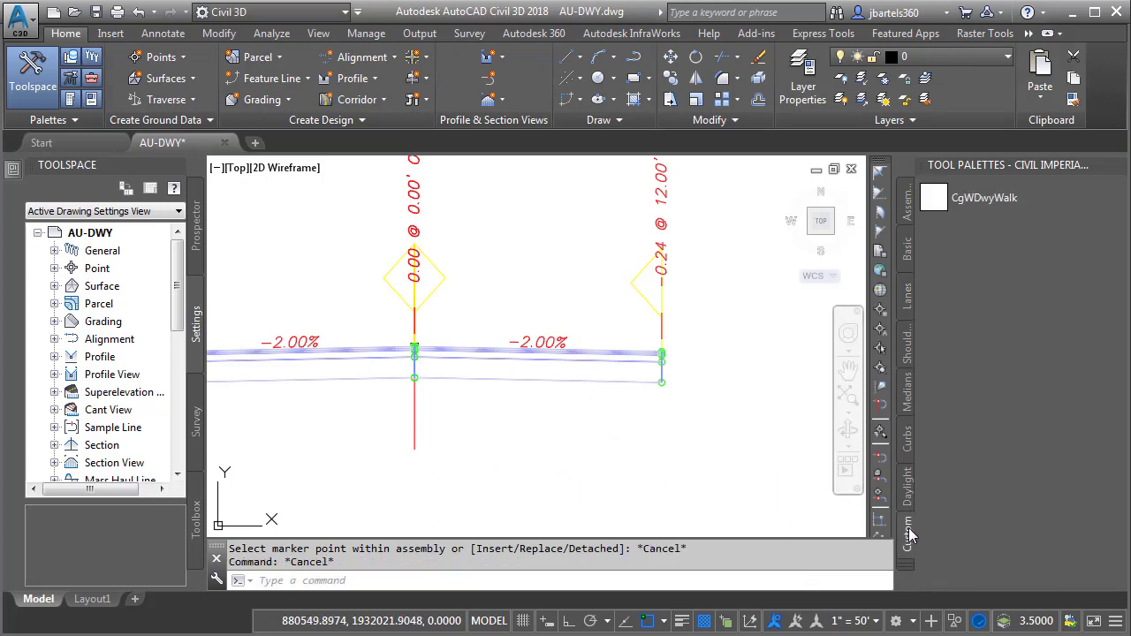
pyautogui.click(958, 208)
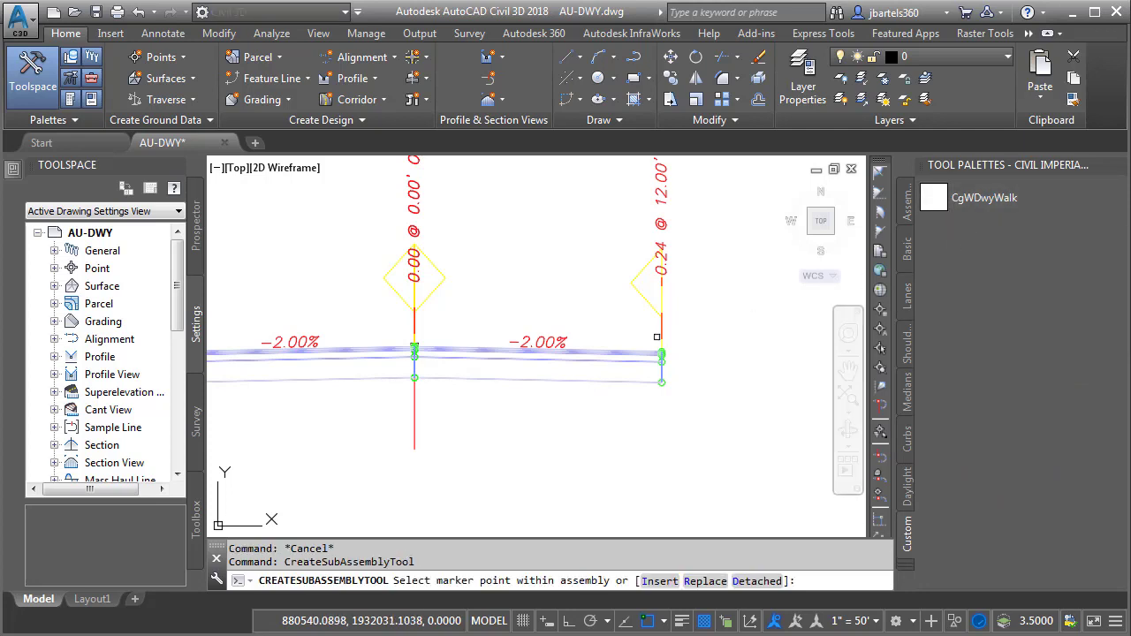
pyautogui.scroll(4, 654, 343)
pyautogui.click(669, 363)
pyautogui.scroll(-2, 692, 329)
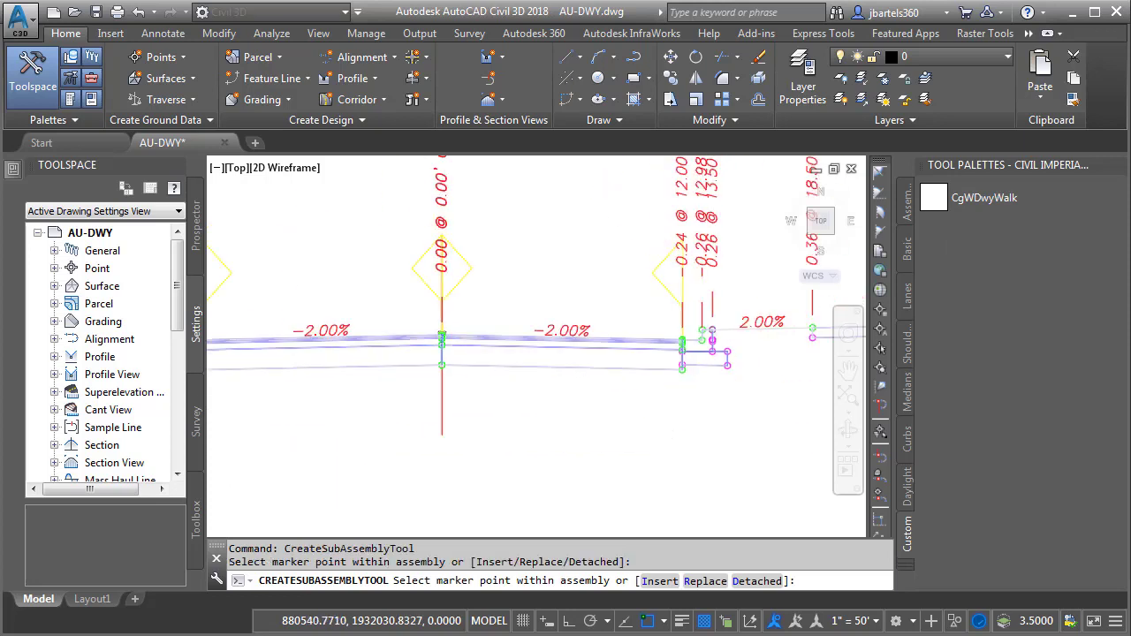
pyautogui.scroll(2, 401, 335)
pyautogui.scroll(3, 329, 338)
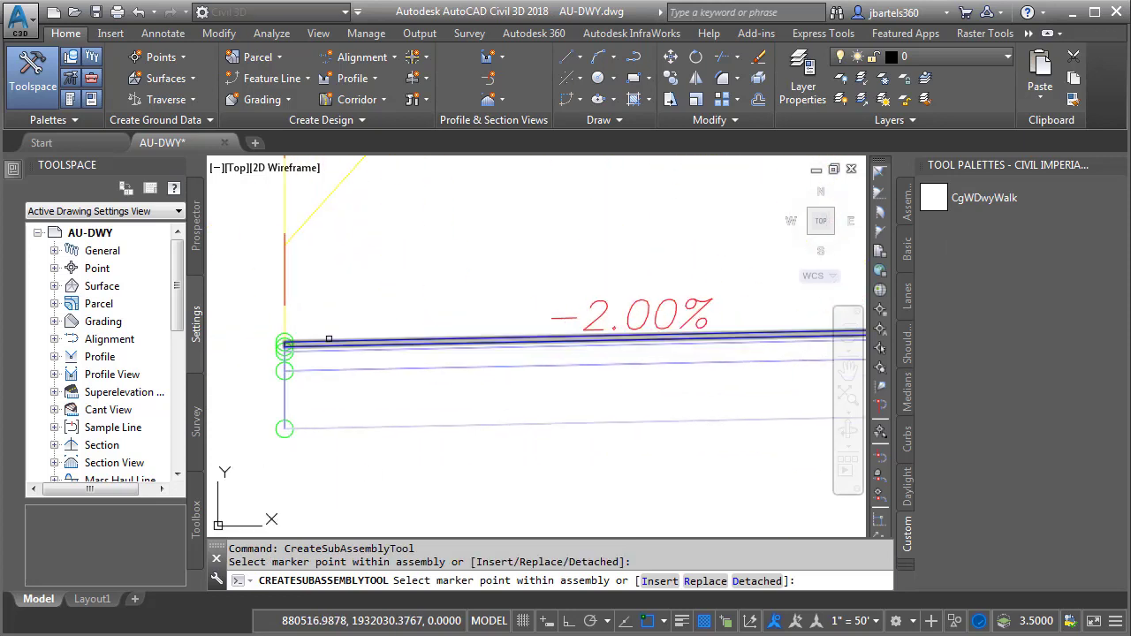
pyautogui.click(328, 339)
pyautogui.scroll(-4, 329, 338)
pyautogui.press('Escape')
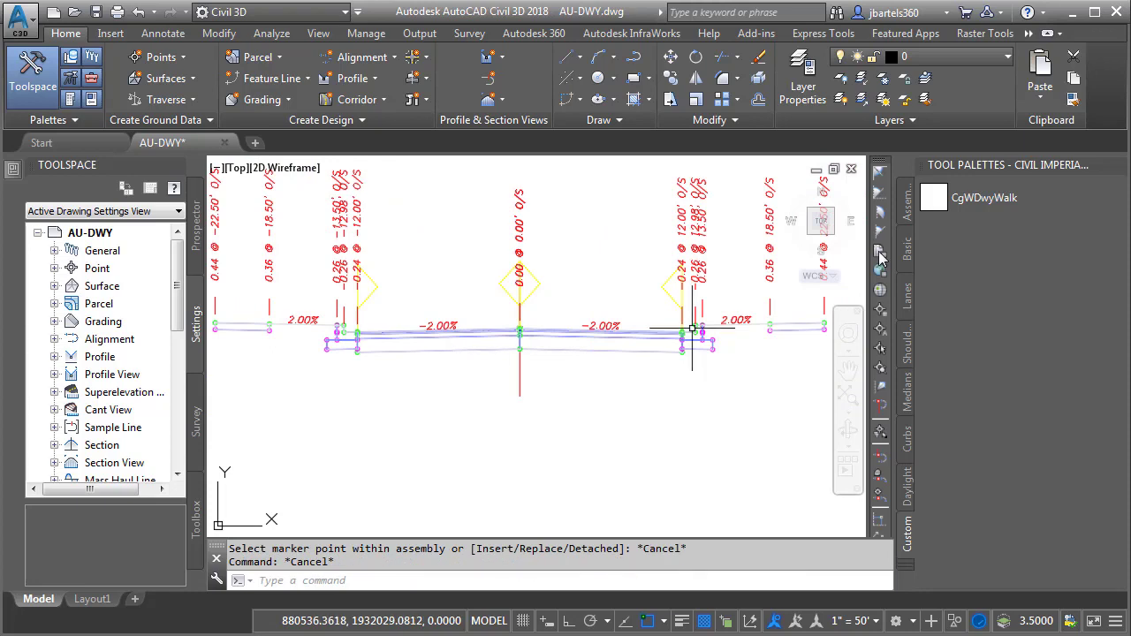
pyautogui.click(1118, 167)
# - Set the Boulevard Width of both CgWDwyWalk subassemblies to 10 feet
pyautogui.scroll(-2, 662, 374)
pyautogui.moveTo(669, 378); pyautogui.dragTo(656, 406, button='middle')
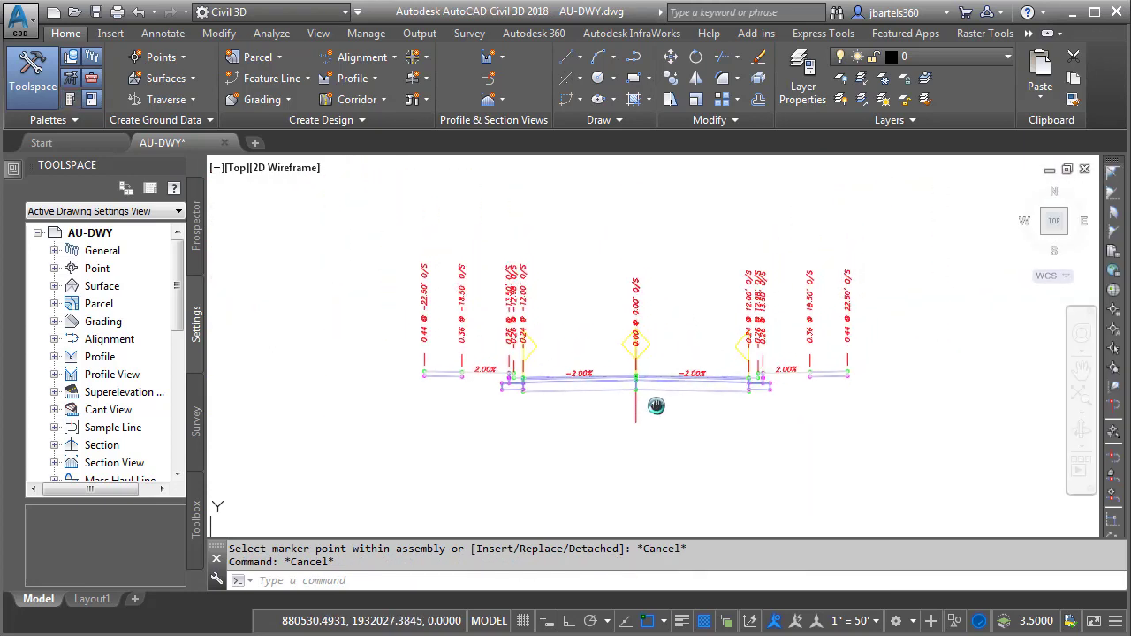
pyautogui.click(786, 382)
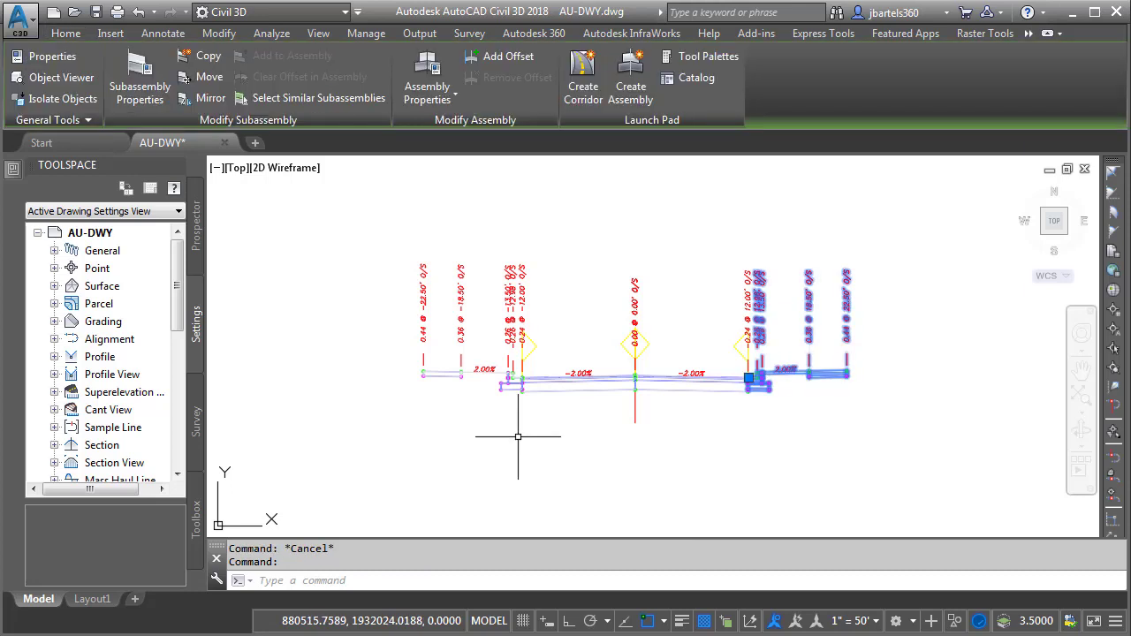
pyautogui.click(450, 377)
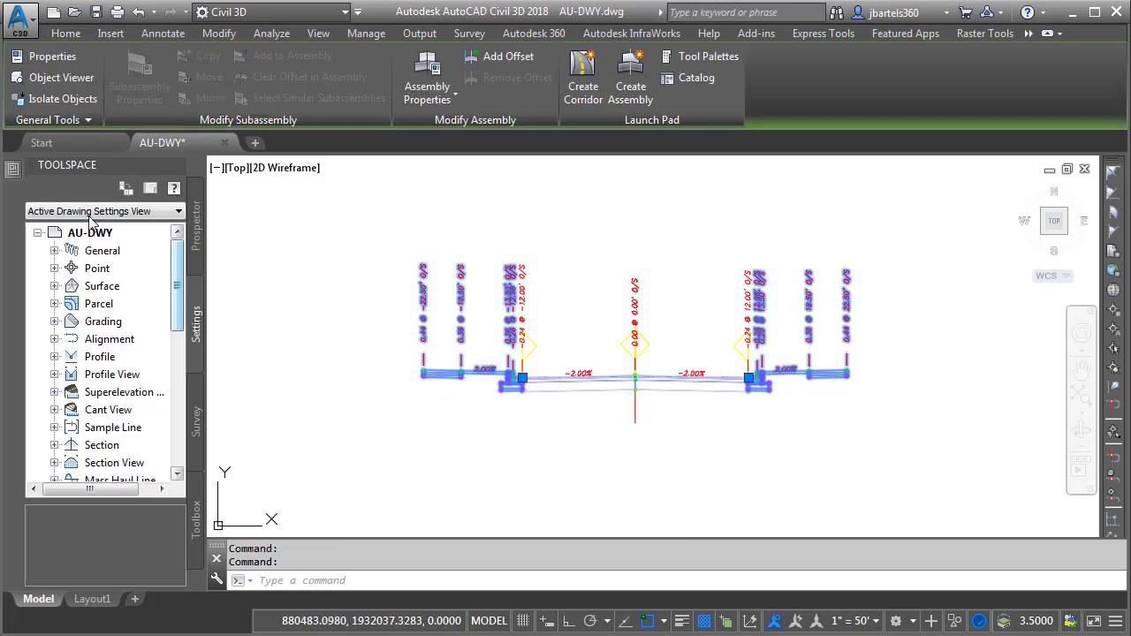
pyautogui.hotkey('ctrl', '1')
pyautogui.scroll(-4, 53, 277)
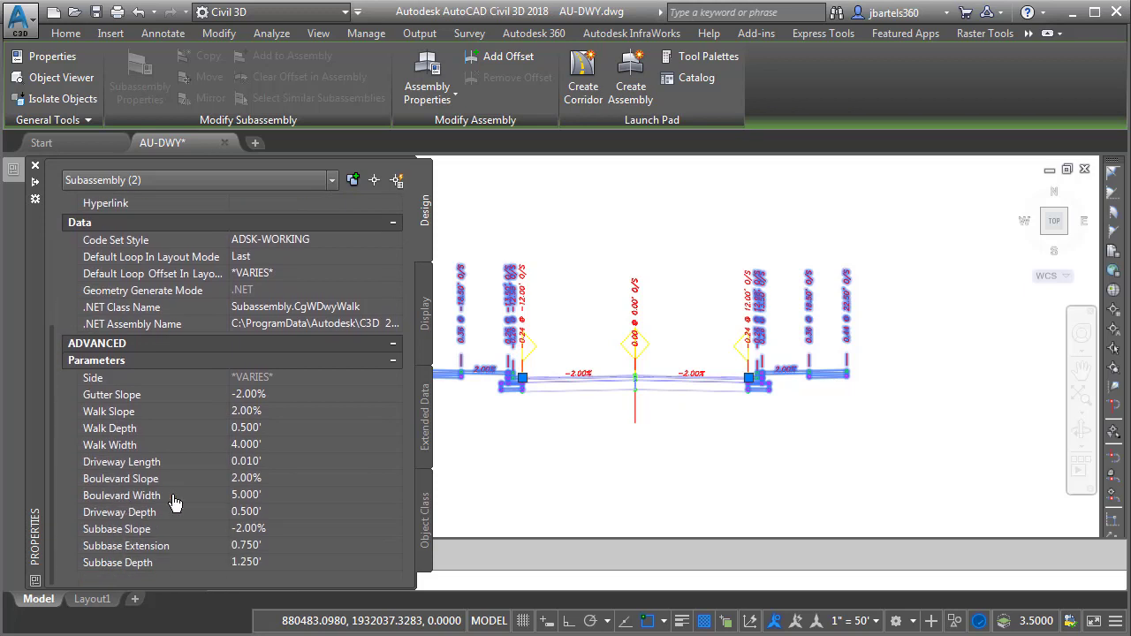
pyautogui.click(239, 495)
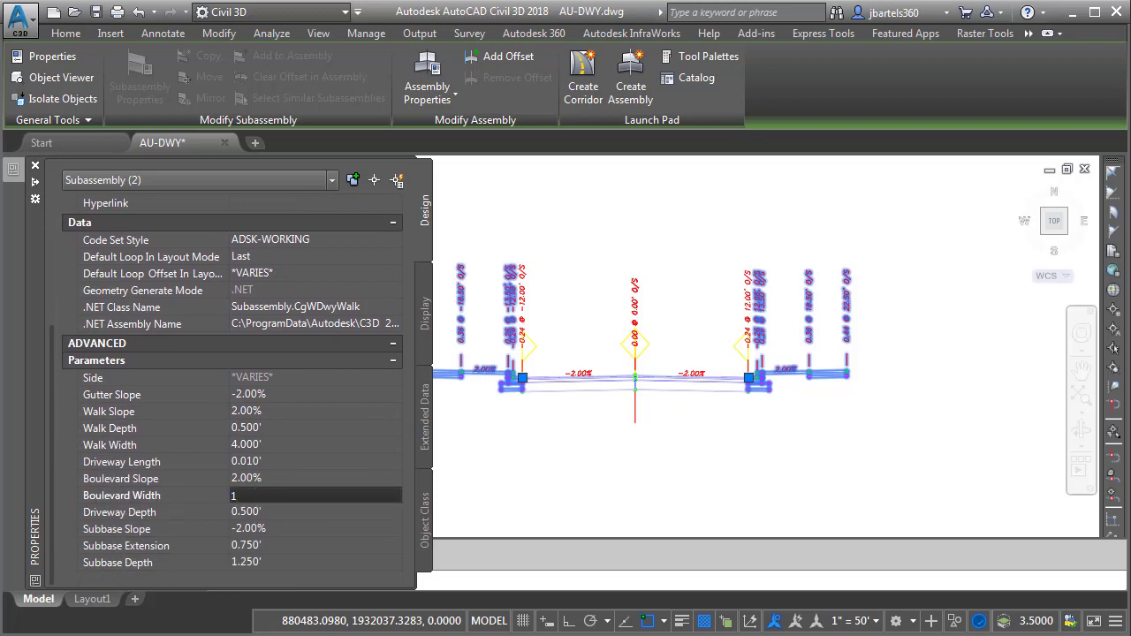
pyautogui.write('10')
pyautogui.press('Return')
pyautogui.press('Escape')
pyautogui.press('Escape')
pyautogui.hotkey('ctrl', '1')
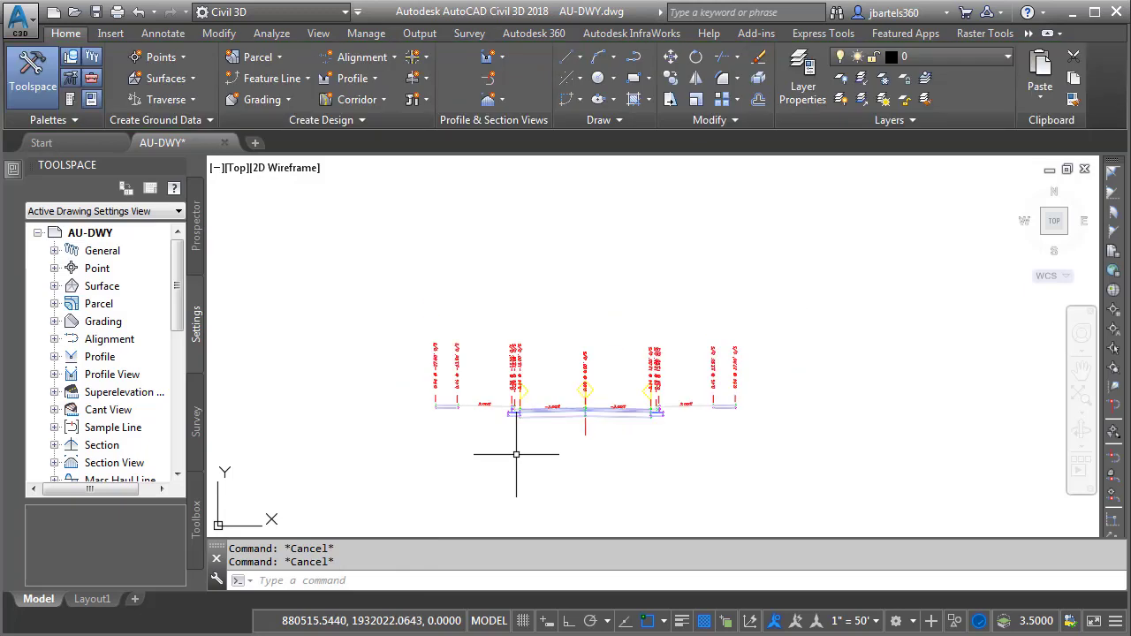
# - Create a corridor named First Street from the First Street alignment, First Street FG profile and First Street assembly, without a target surface
pyautogui.scroll(6, 550, 477)
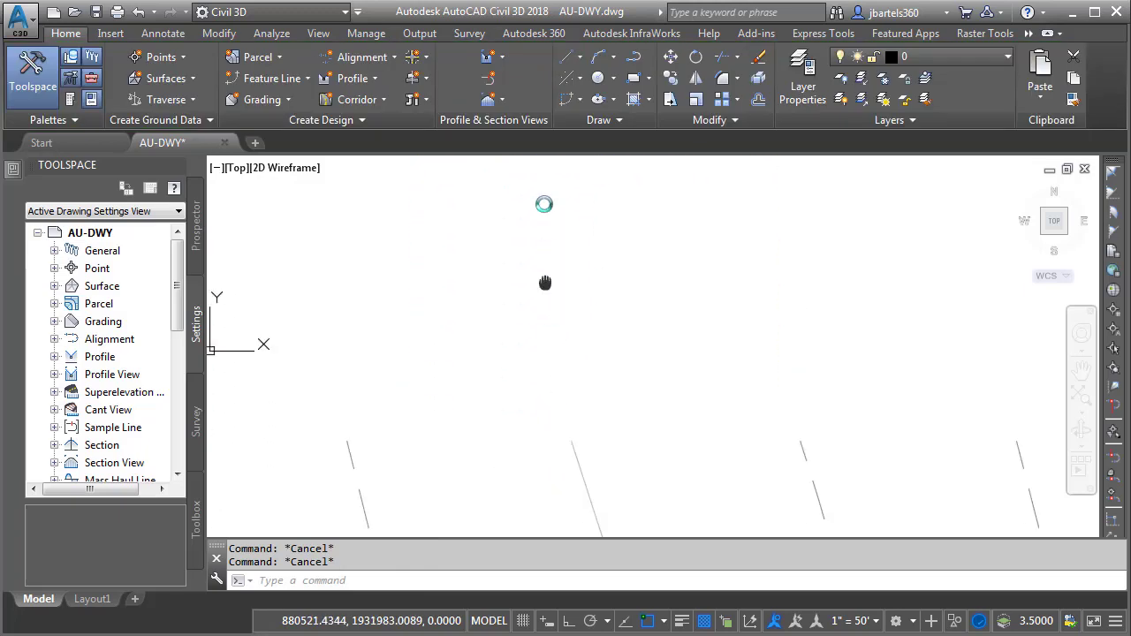
pyautogui.scroll(-5, 542, 450)
pyautogui.moveTo(560, 356); pyautogui.dragTo(569, 298, button='middle')
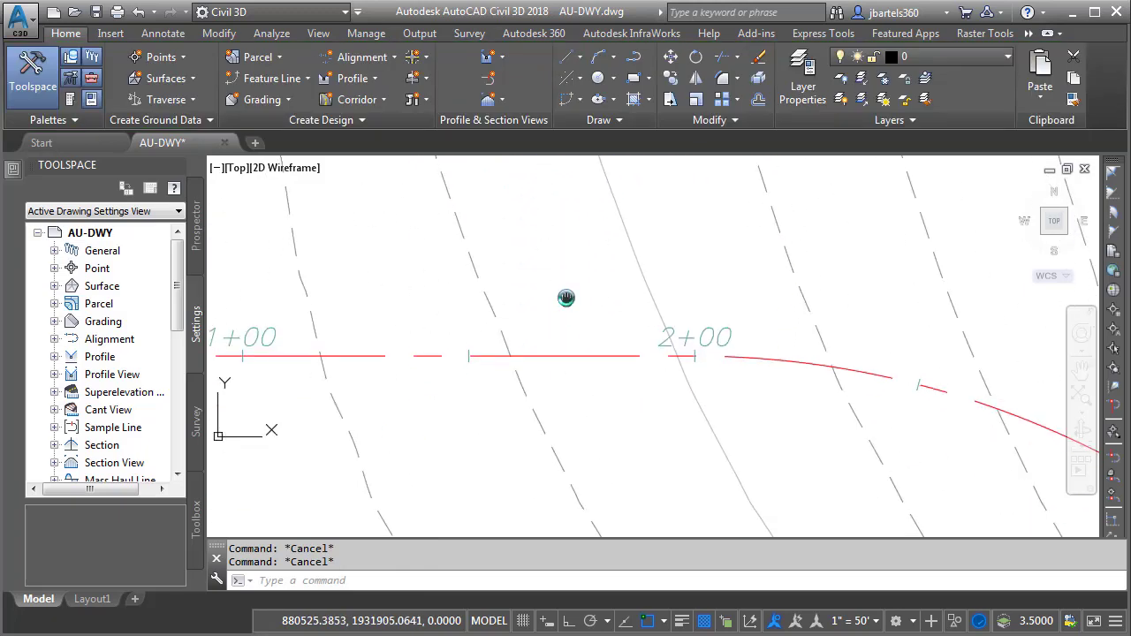
pyautogui.click(358, 100)
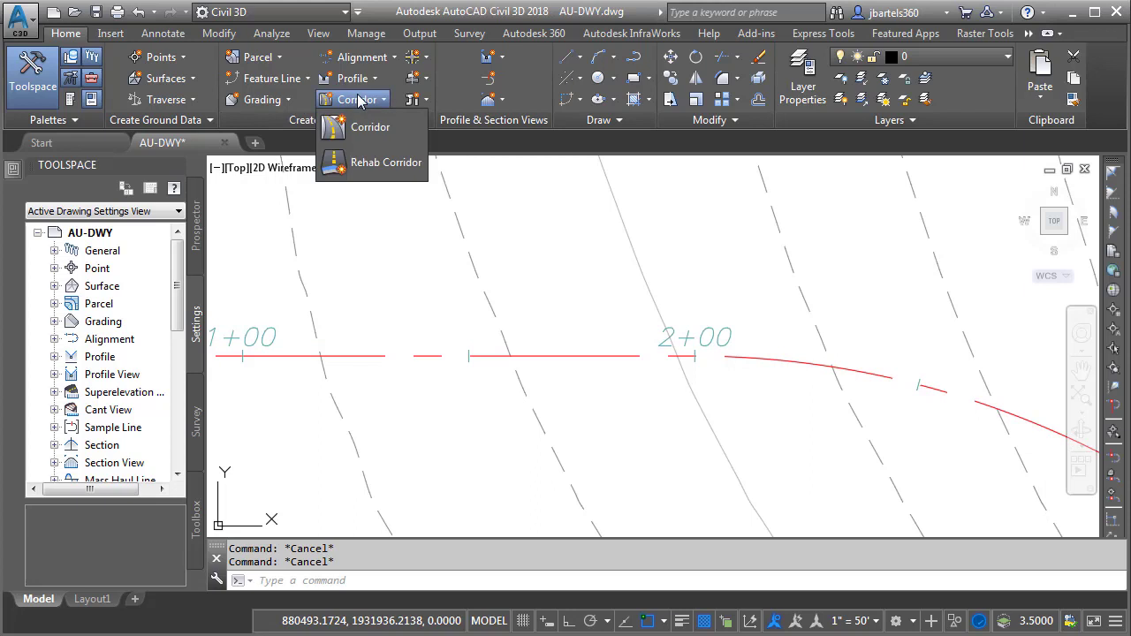
pyautogui.click(367, 128)
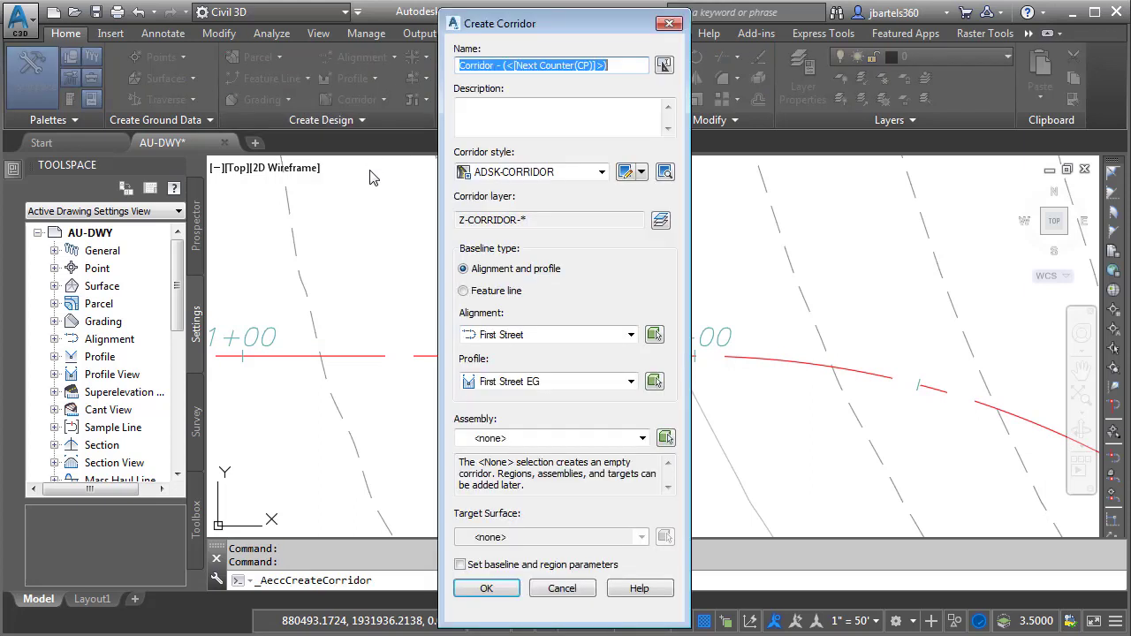
pyautogui.write('First Street')
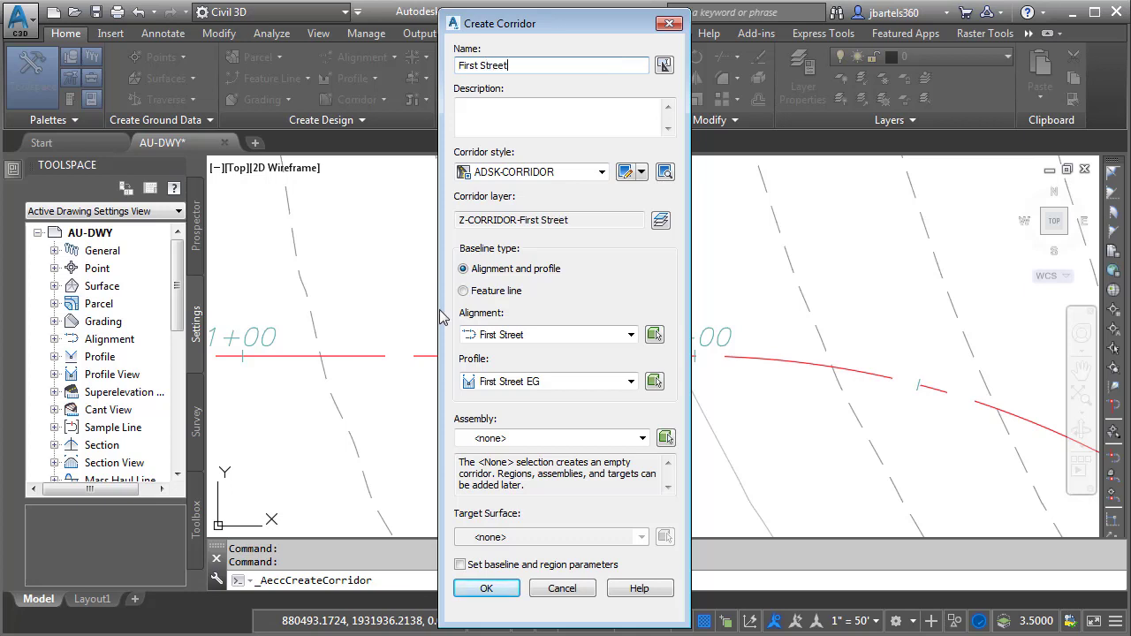
pyautogui.click(475, 381)
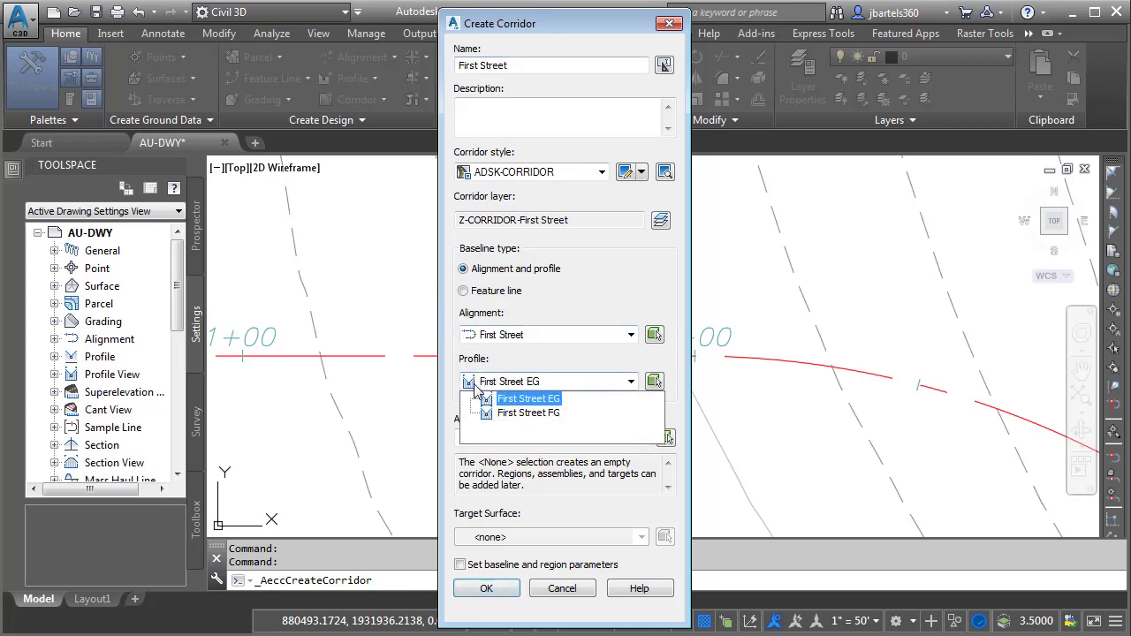
pyautogui.click(491, 413)
pyautogui.click(489, 439)
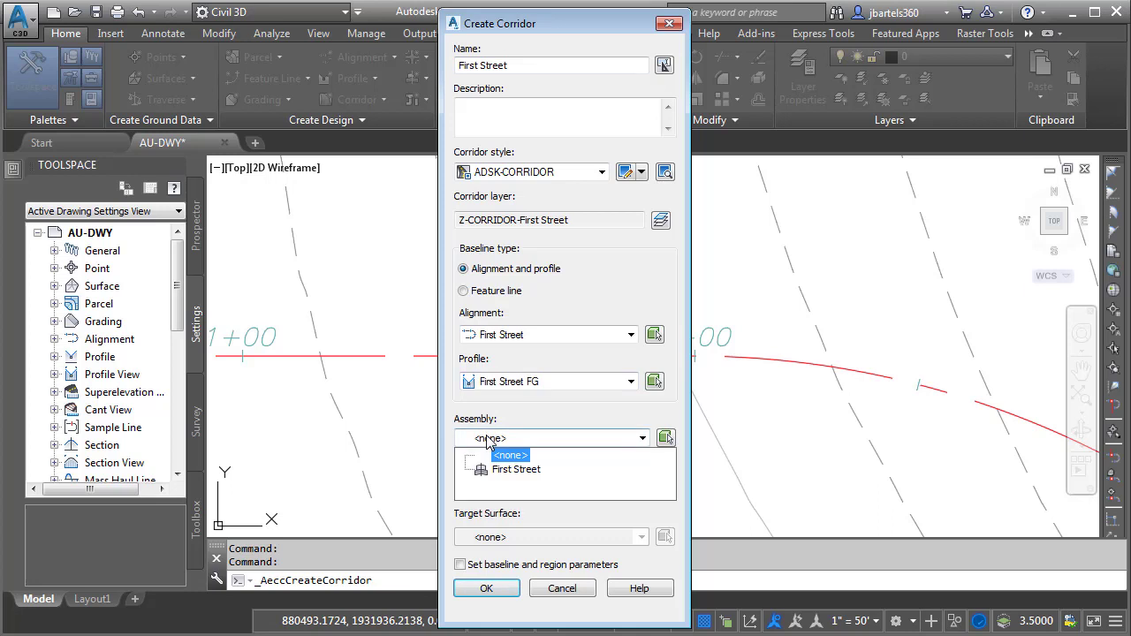
pyautogui.click(508, 469)
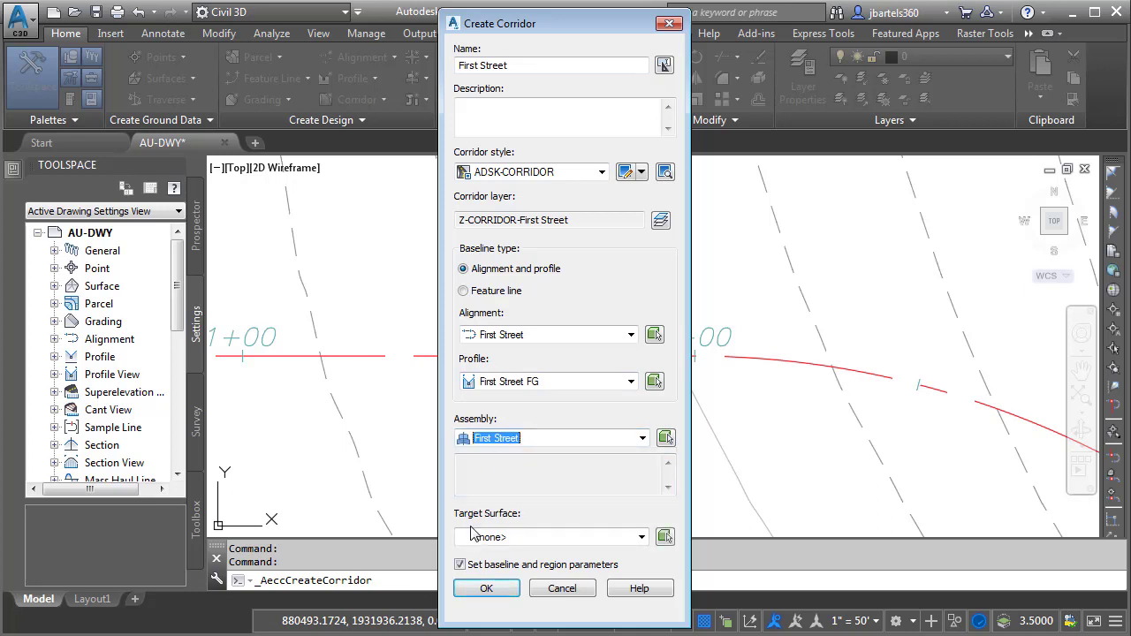
pyautogui.click(485, 589)
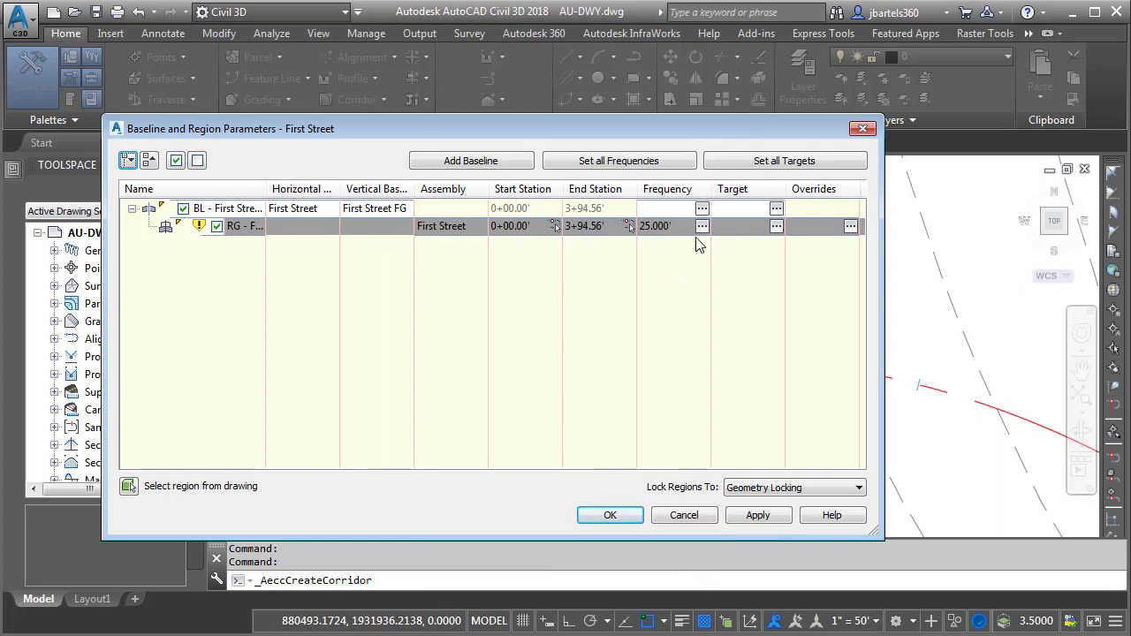
# - Set the region's horizontal curve increment and vertical curve frequency to 10 feet and rebuild the corridor
pyautogui.click(703, 227)
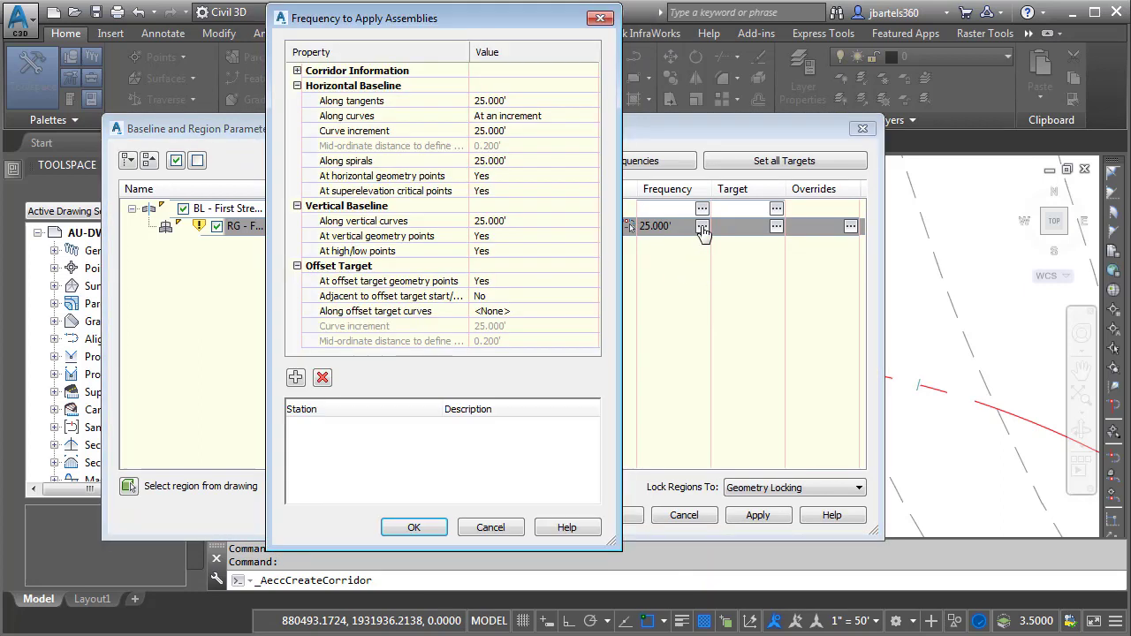
pyautogui.click(503, 129)
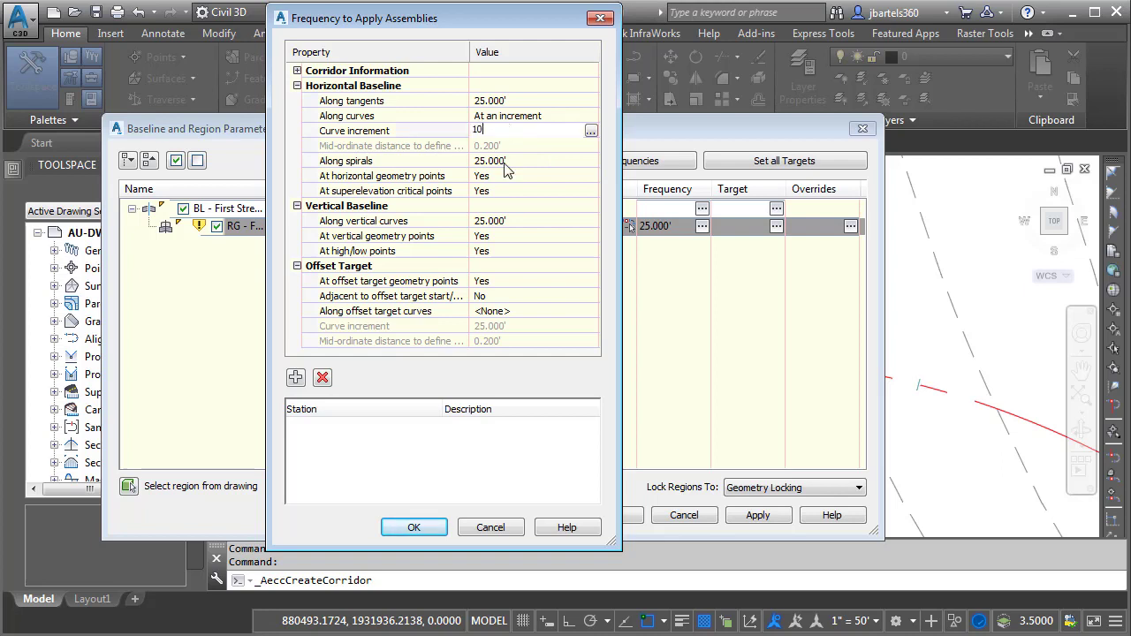
pyautogui.click(497, 222)
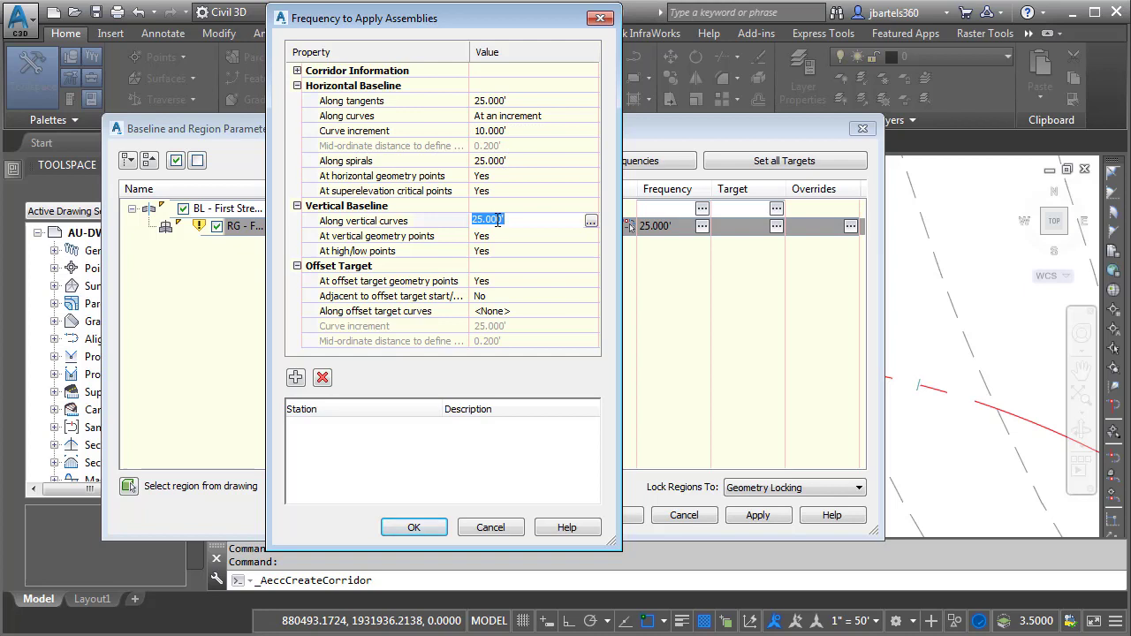
pyautogui.write('10')
pyautogui.press('Return')
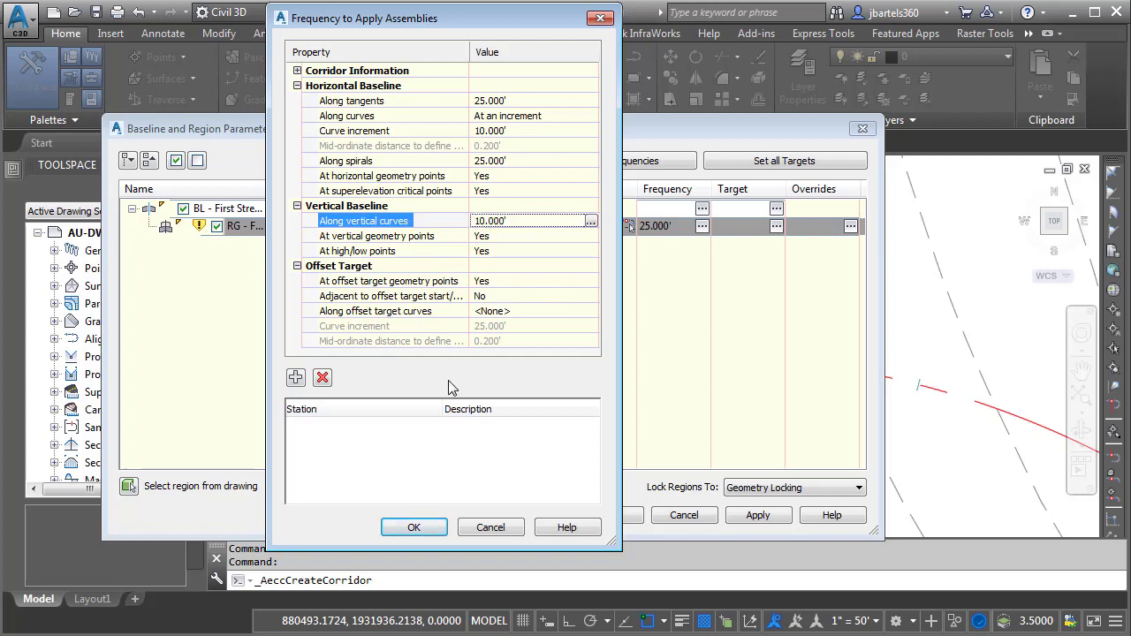
pyautogui.click(427, 525)
pyautogui.click(597, 516)
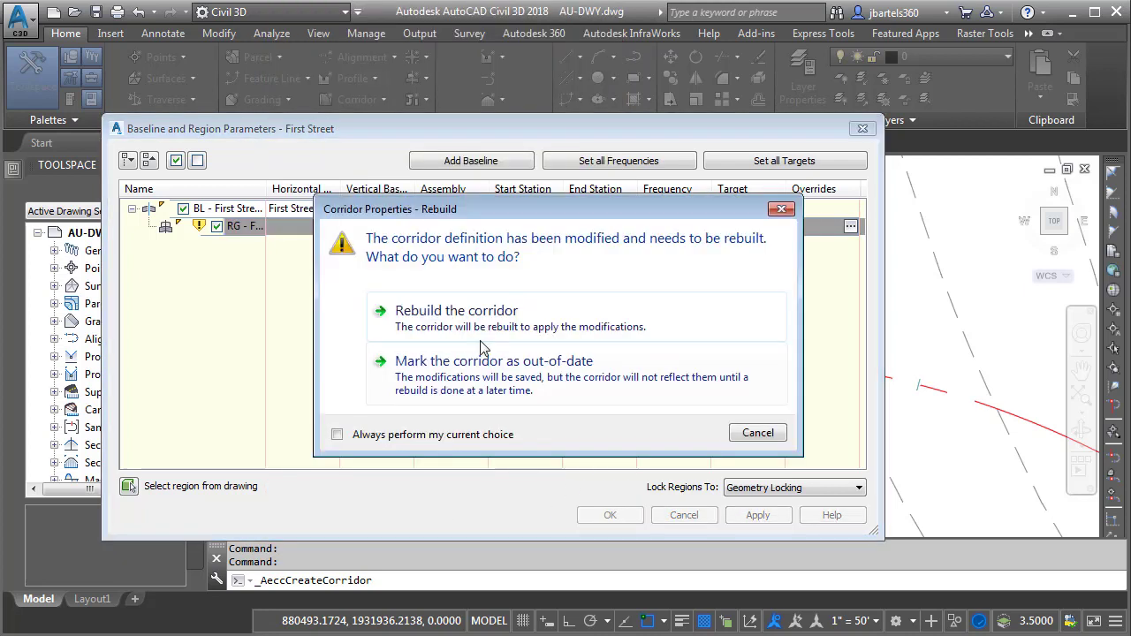
pyautogui.click(477, 318)
pyautogui.scroll(-3, 488, 322)
pyautogui.scroll(1, 586, 323)
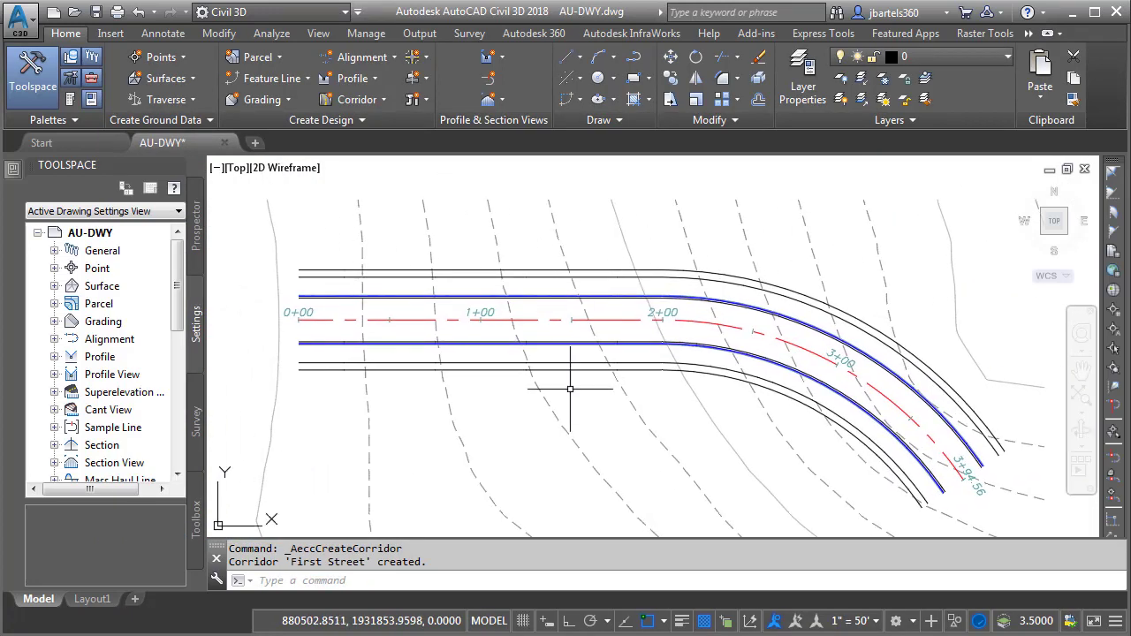
# - Change the First Street corridor's code set style to ADSK-WORKING and deselect the corridor
pyautogui.moveTo(551, 379)
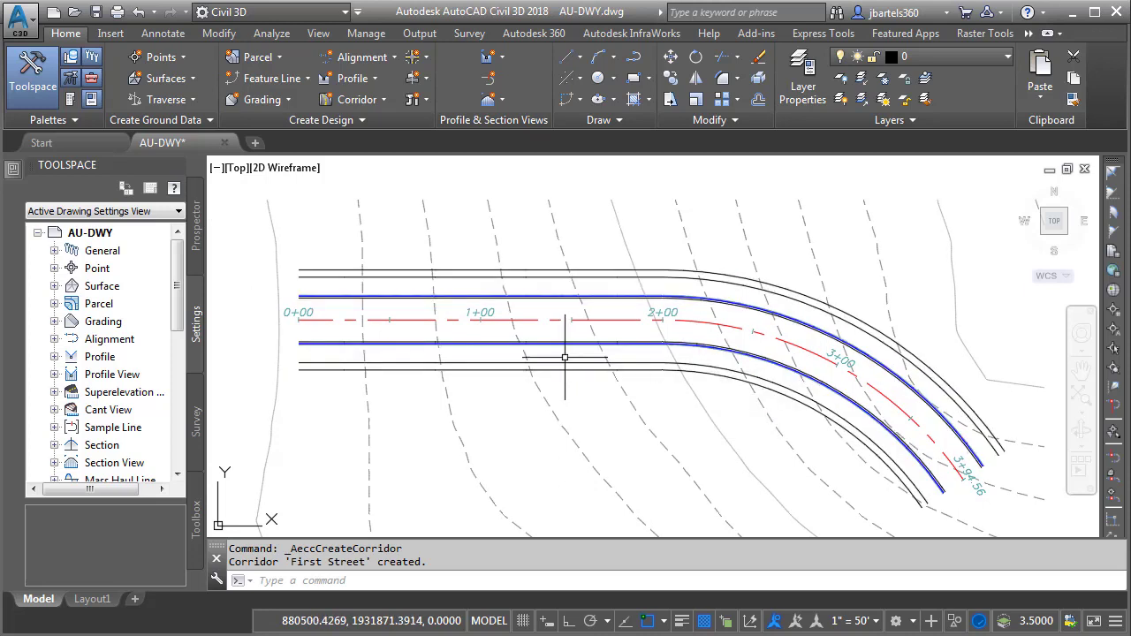
pyautogui.click(555, 364)
pyautogui.hotkey('ctrl', '1')
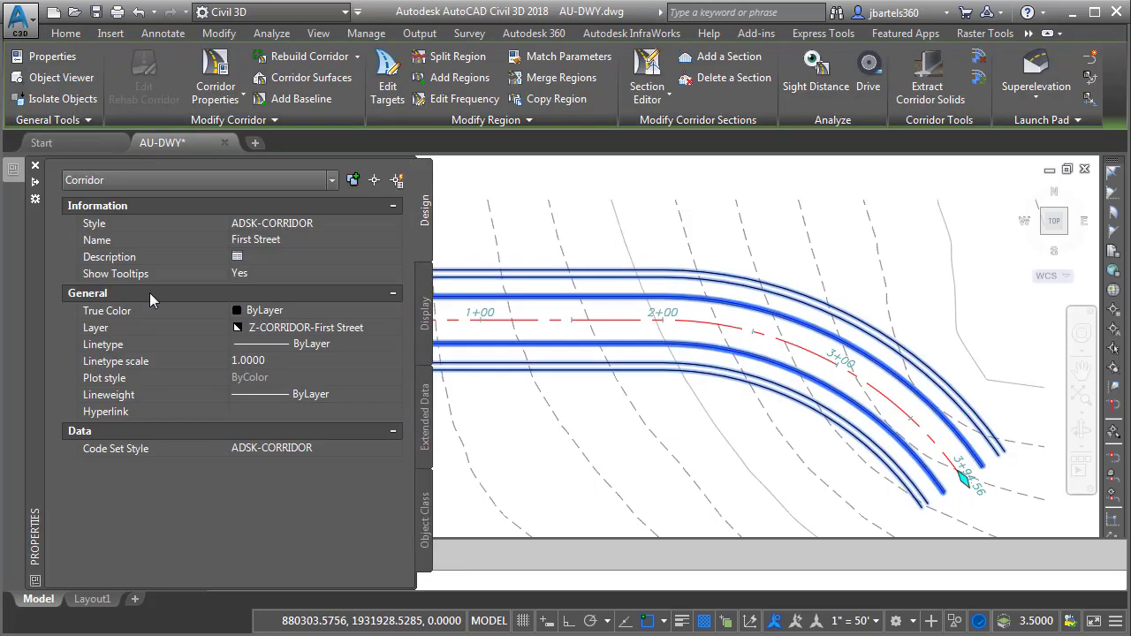
pyautogui.click(395, 453)
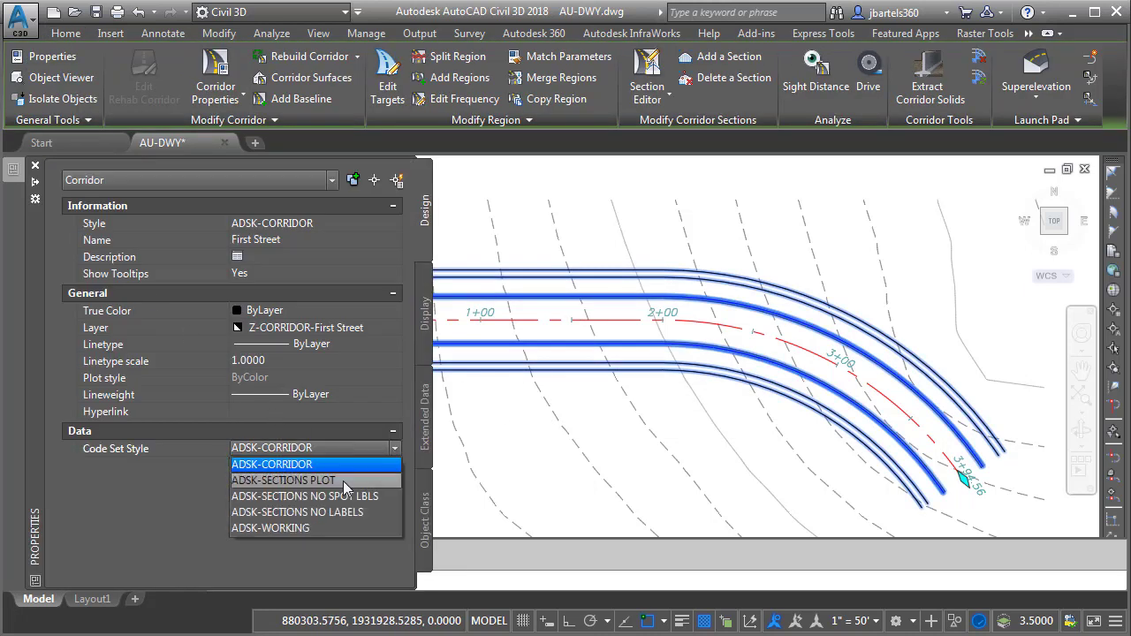
pyautogui.click(327, 525)
pyautogui.hotkey('ctrl', '1')
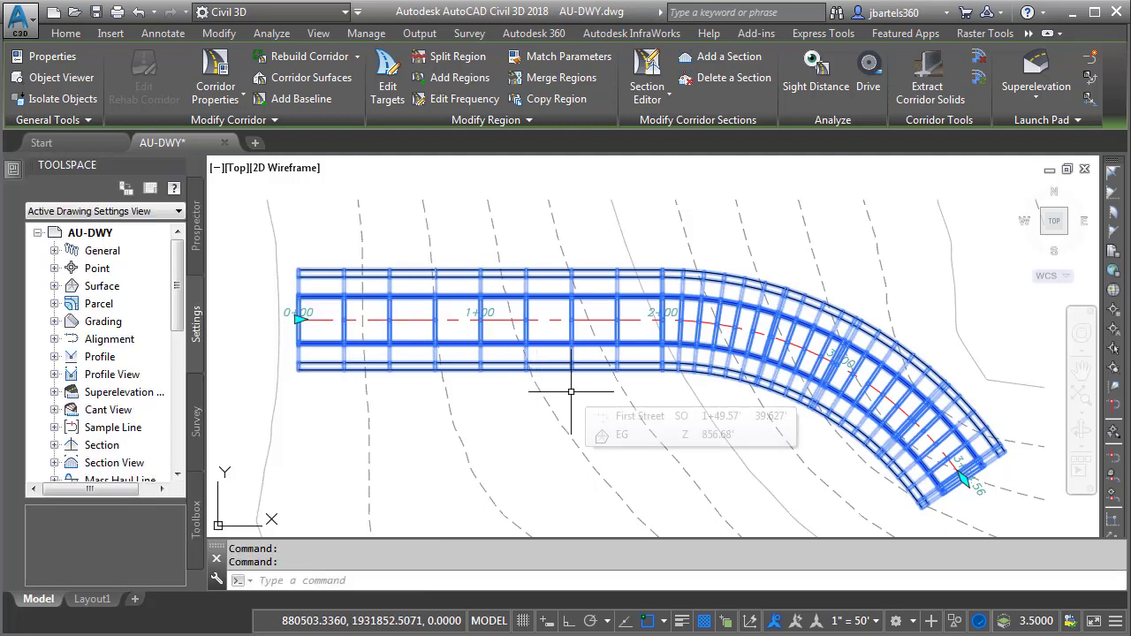
pyautogui.press('Escape')
pyautogui.press('Escape')
pyautogui.scroll(2, 571, 392)
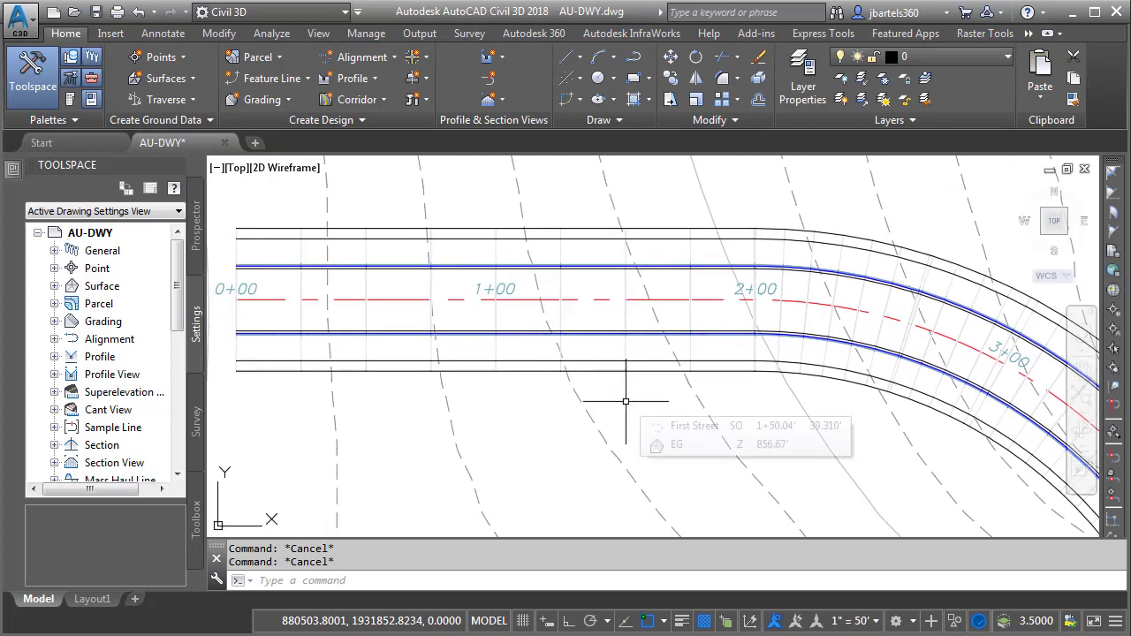
# - Add a corridor surface to the First Street corridor and name it First Street TOP
pyautogui.click(604, 371)
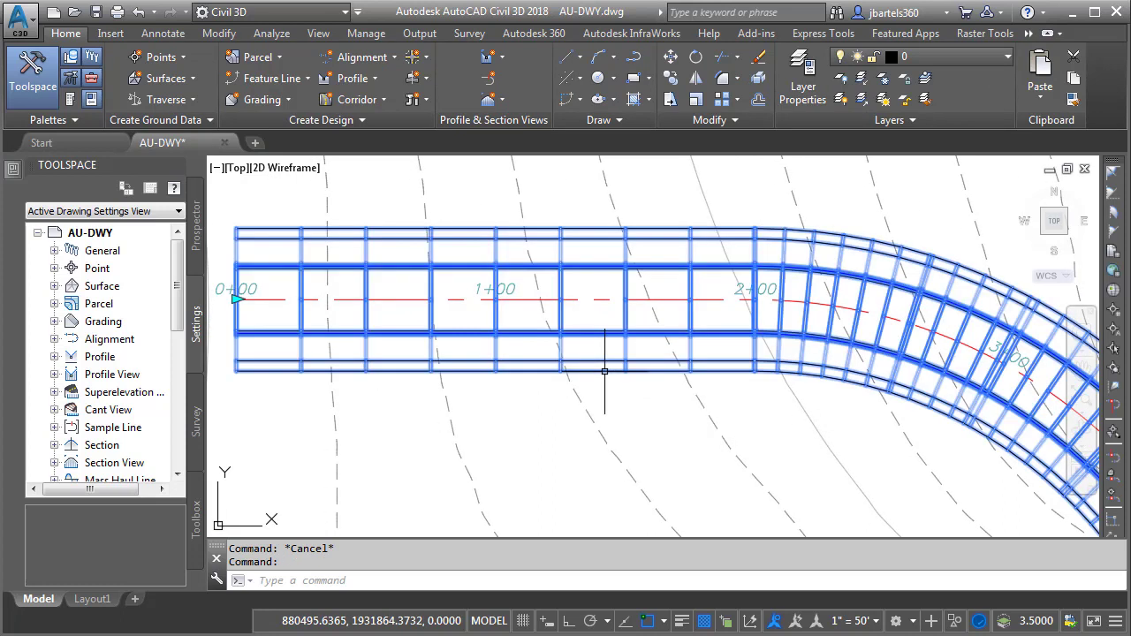
pyautogui.click(311, 79)
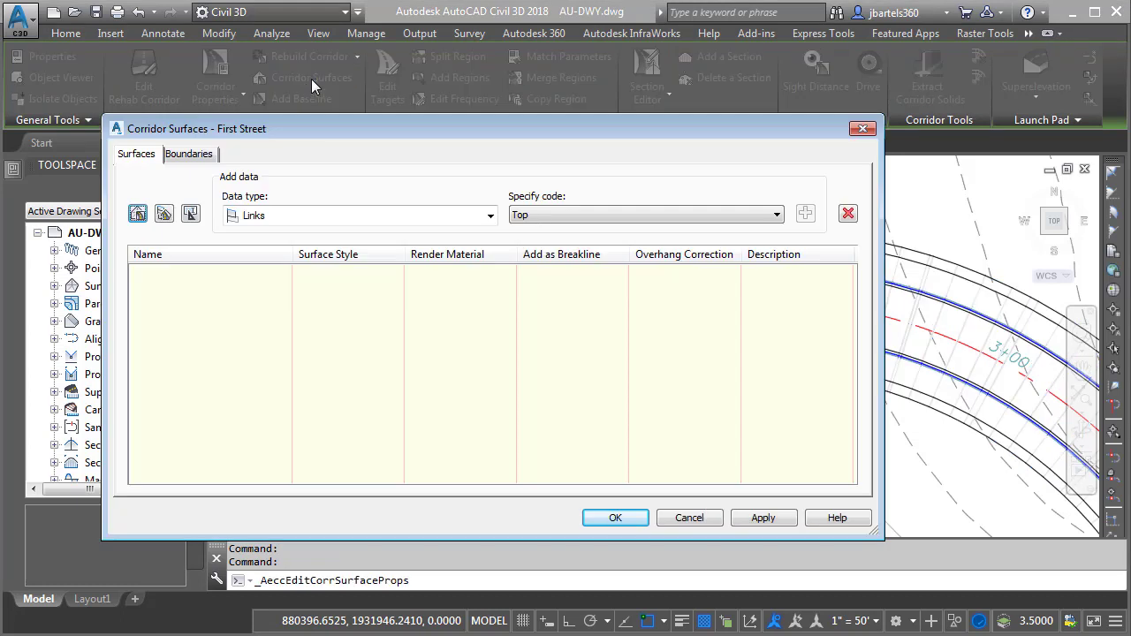
pyautogui.click(138, 214)
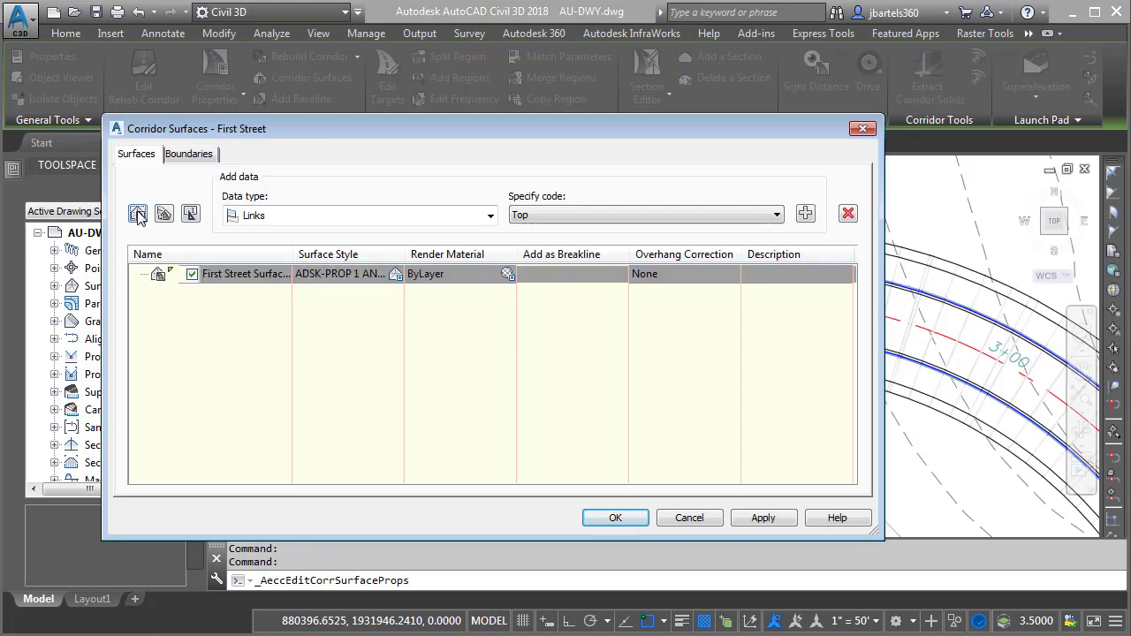
pyautogui.click(260, 274)
pyautogui.click(284, 277)
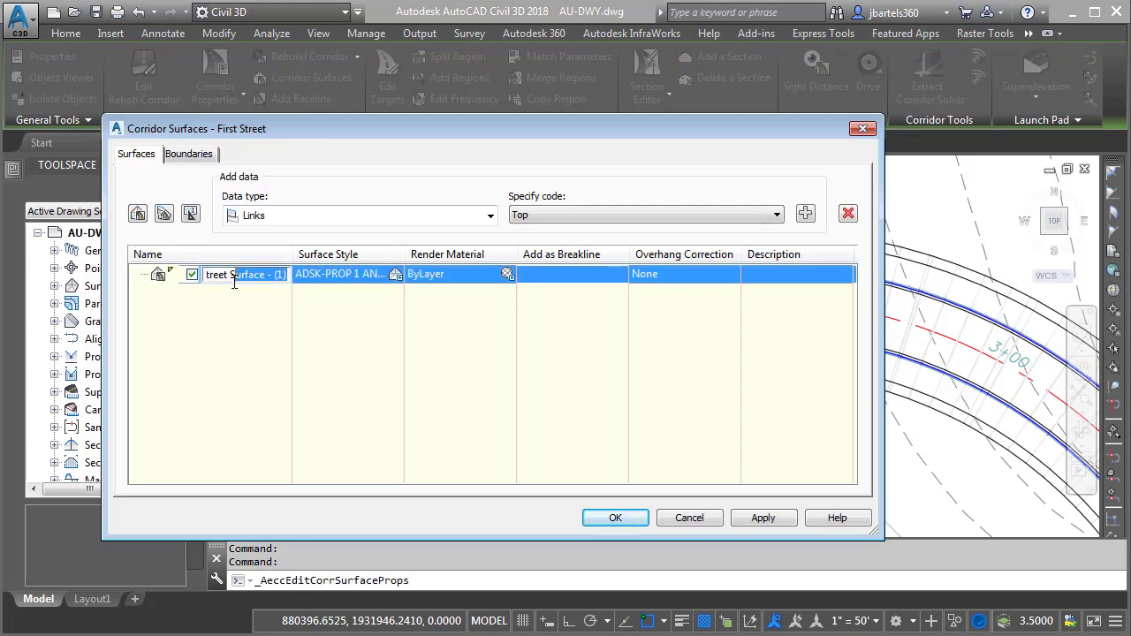
pyautogui.write('TOP')
pyautogui.press('Return')
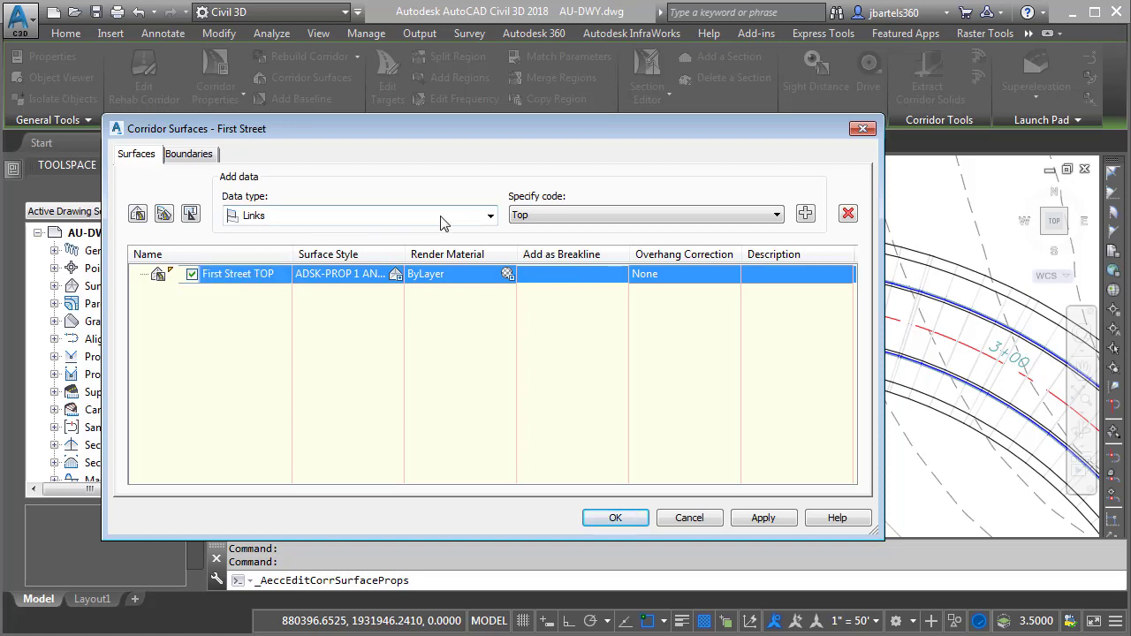
# - Add the Top link code to the surface as breaklines and set its overhang correction to Top Links
pyautogui.click(800, 216)
pyautogui.click(524, 292)
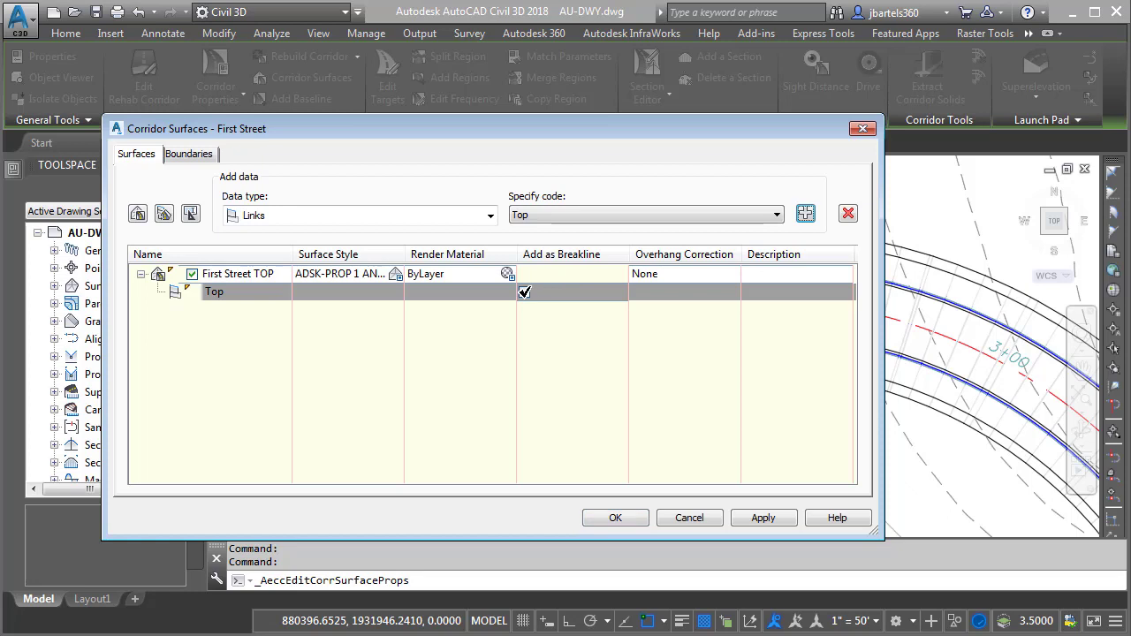
pyautogui.click(644, 274)
pyautogui.click(643, 295)
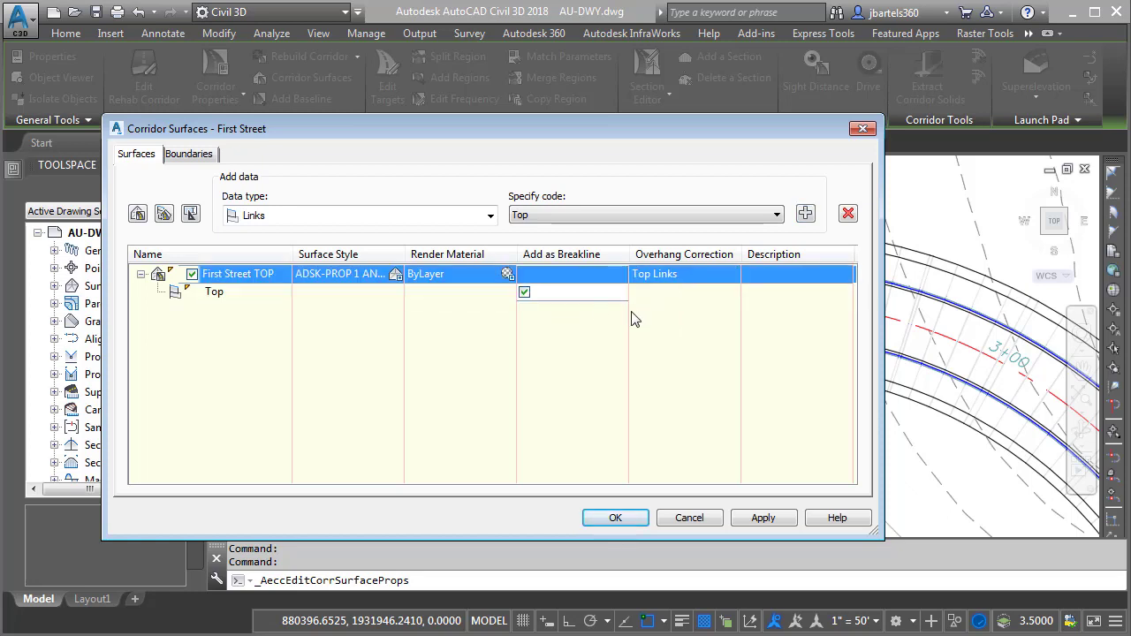
# - Add the corridor extents as the outer boundary of First Street TOP and rebuild the corridor
pyautogui.click(189, 155)
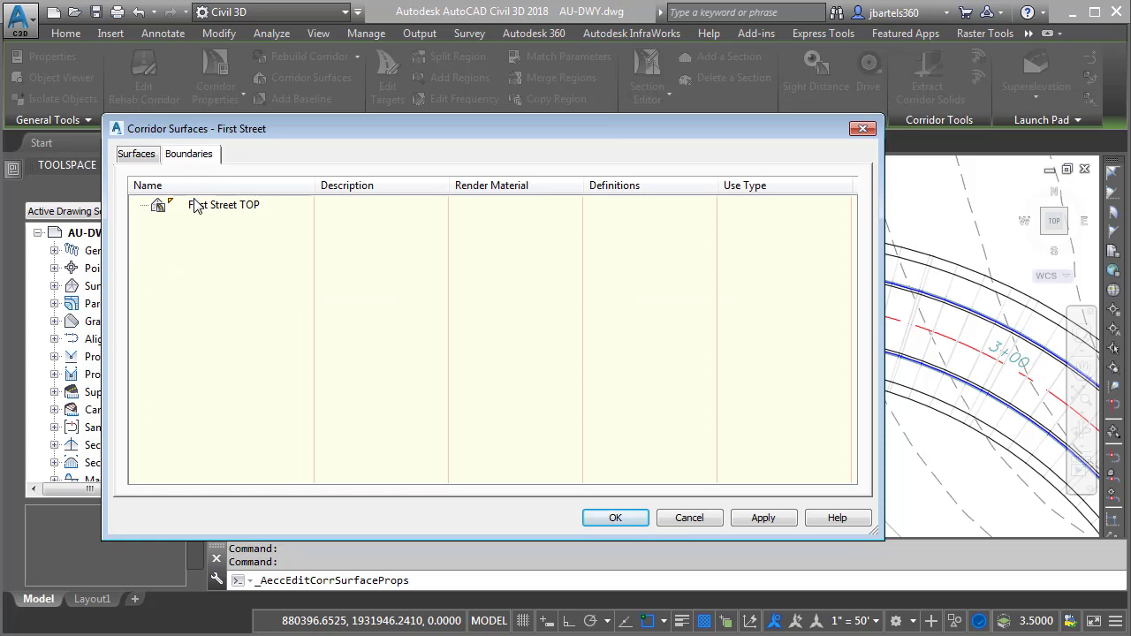
pyautogui.rightClick(198, 208)
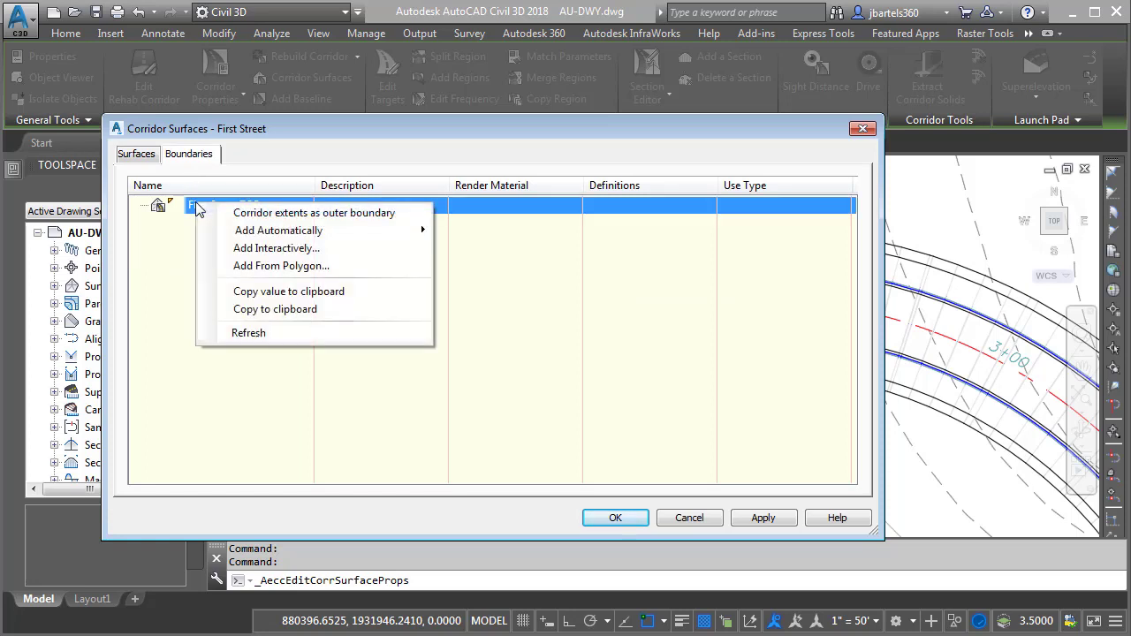
pyautogui.click(244, 216)
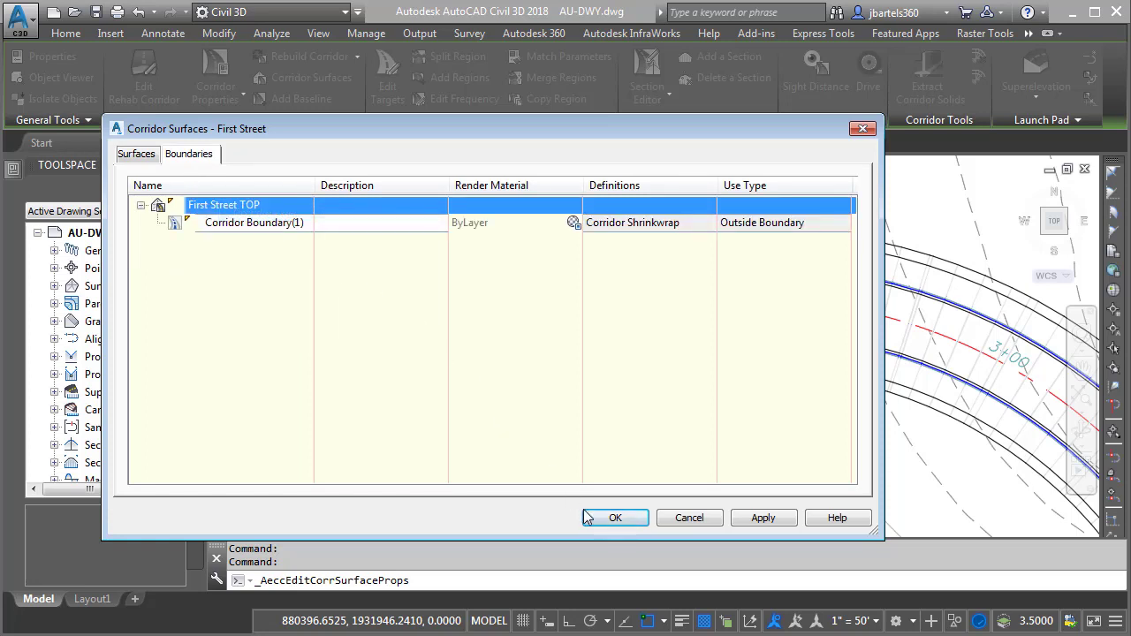
pyautogui.click(615, 518)
pyautogui.click(537, 324)
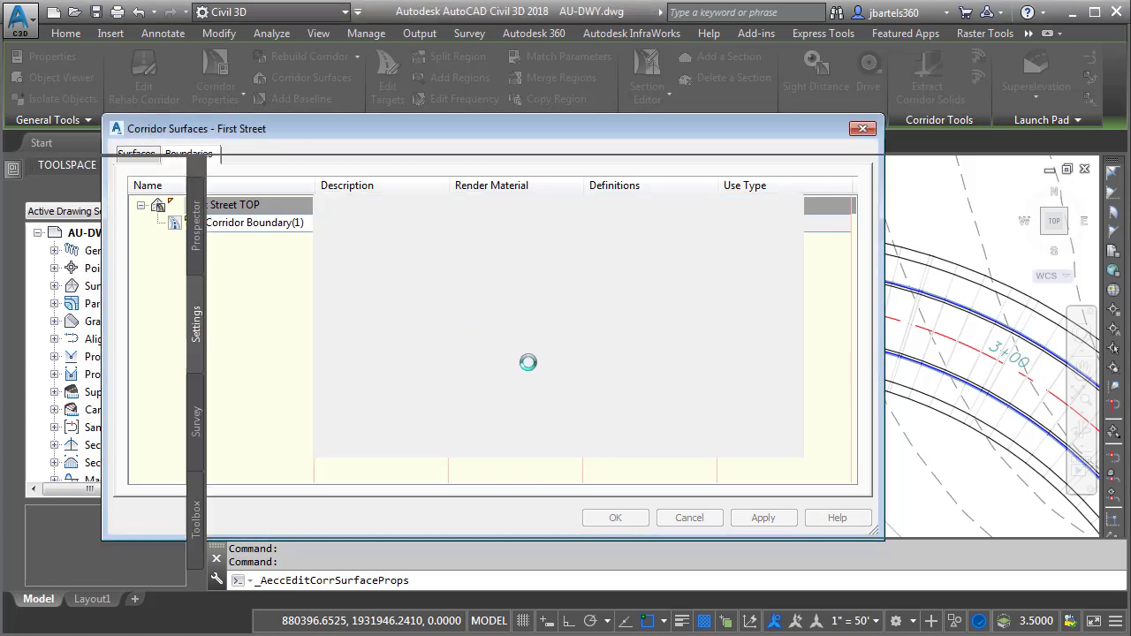
pyautogui.press('Escape')
pyautogui.press('Escape')
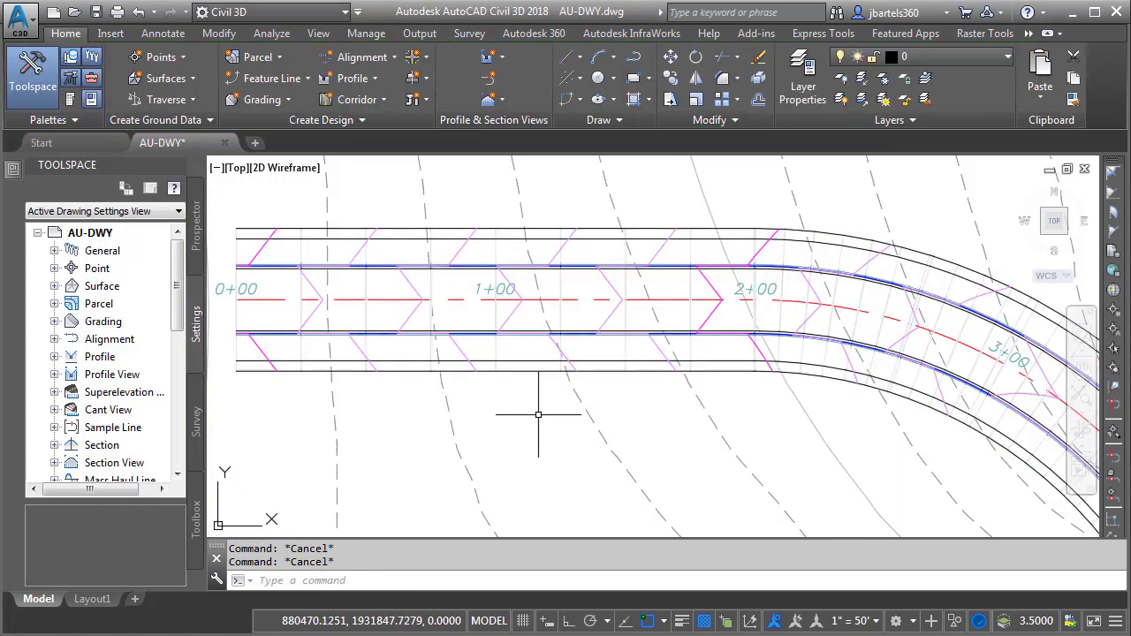
# - Examine the shape of the First Street TOP surface in 3D in the Object Viewer
pyautogui.click(607, 323)
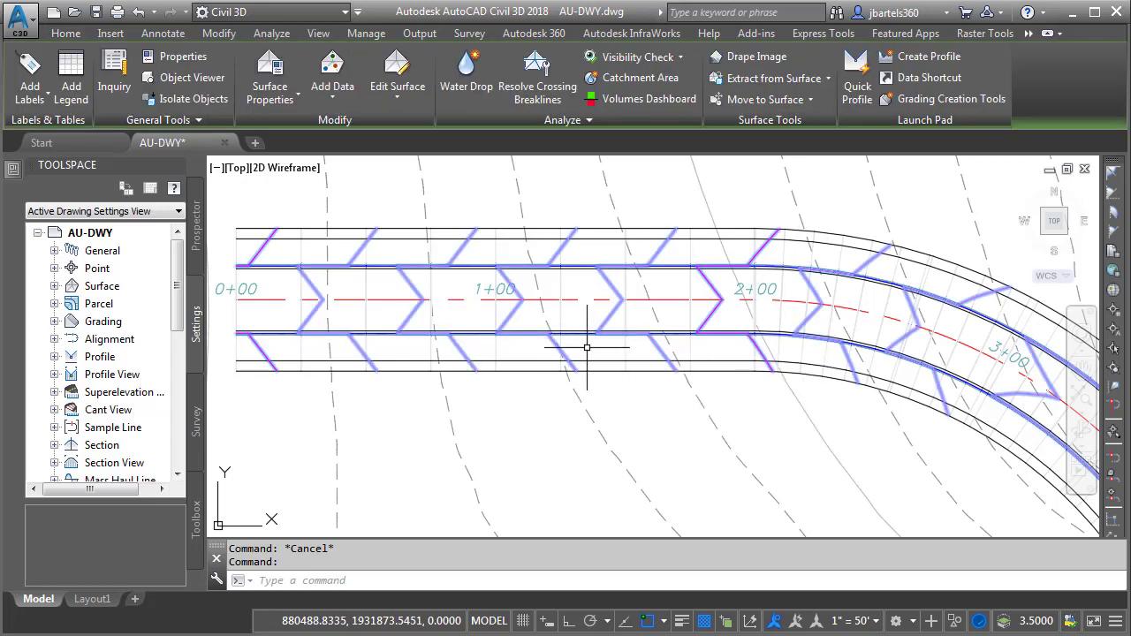
pyautogui.click(190, 77)
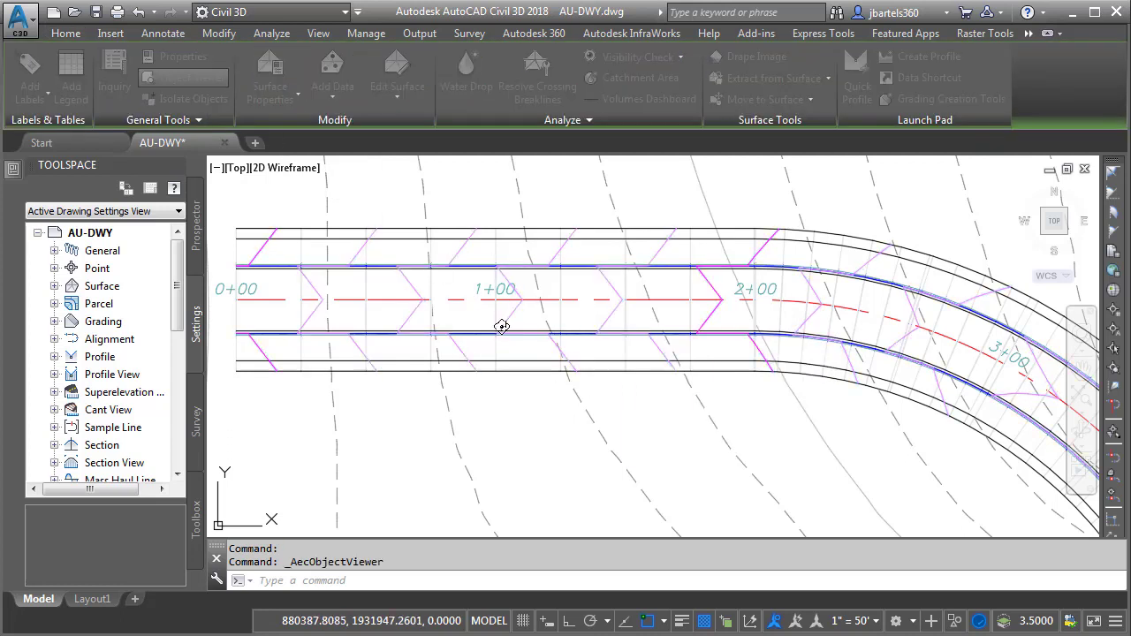
pyautogui.moveTo(664, 419); pyautogui.dragTo(681, 197)
pyautogui.moveTo(411, 344); pyautogui.dragTo(371, 365)
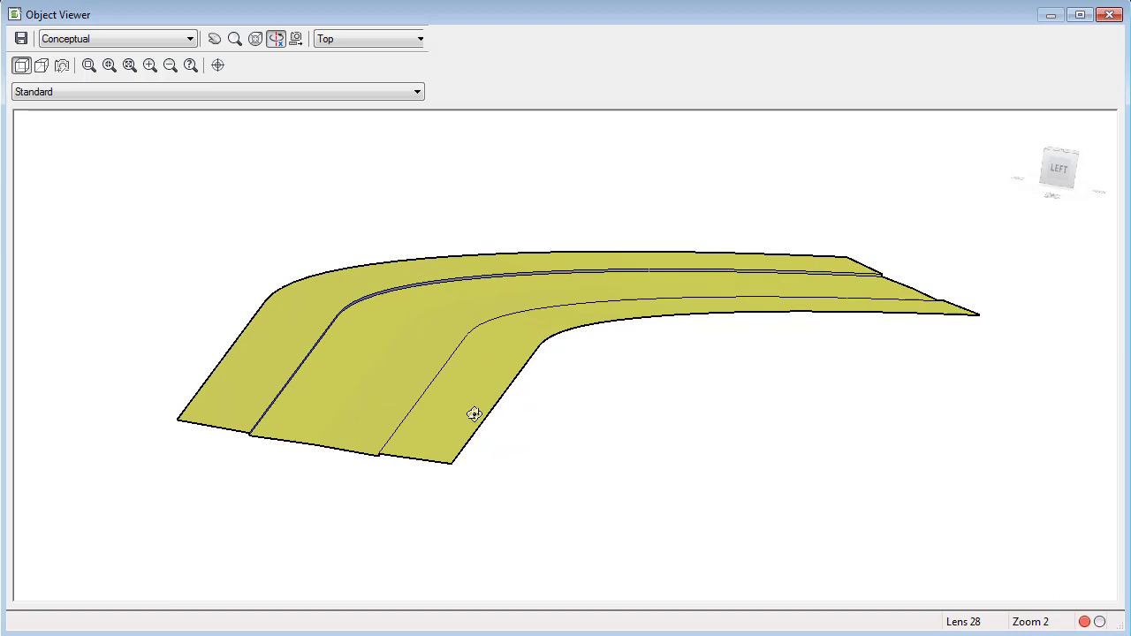
# - Close the Object Viewer and start inserting the Left-Driveway block with on-screen insertion point and rotation at uniform scale 1
pyautogui.click(1111, 17)
pyautogui.press('Escape')
pyautogui.press('Escape')
pyautogui.scroll(3, 499, 252)
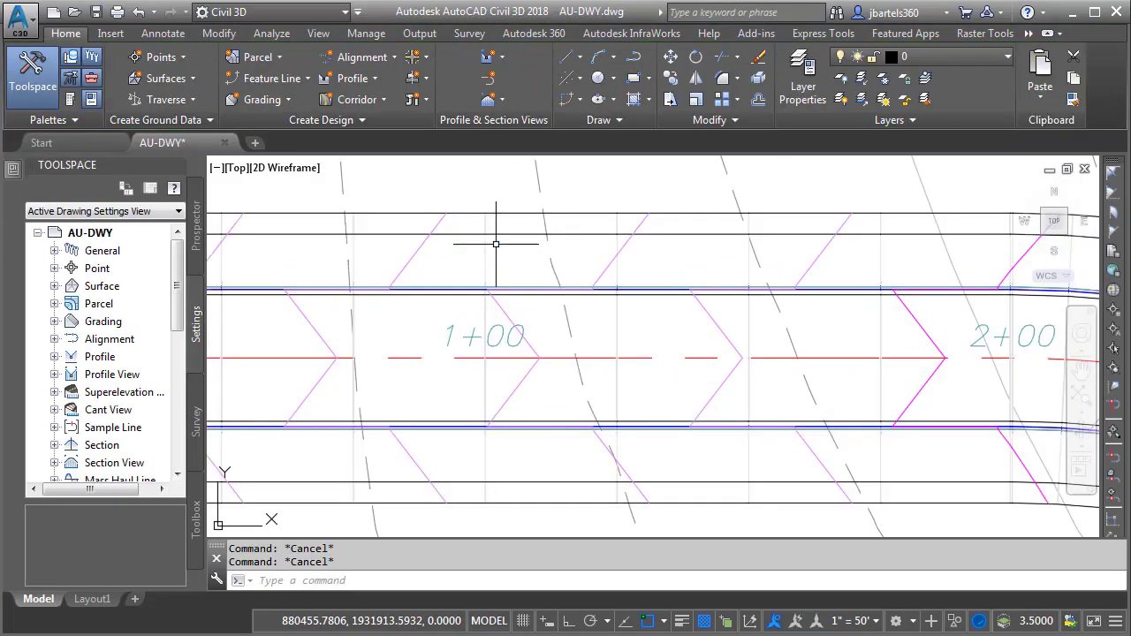
pyautogui.moveTo(502, 258); pyautogui.dragTo(504, 325, button='middle')
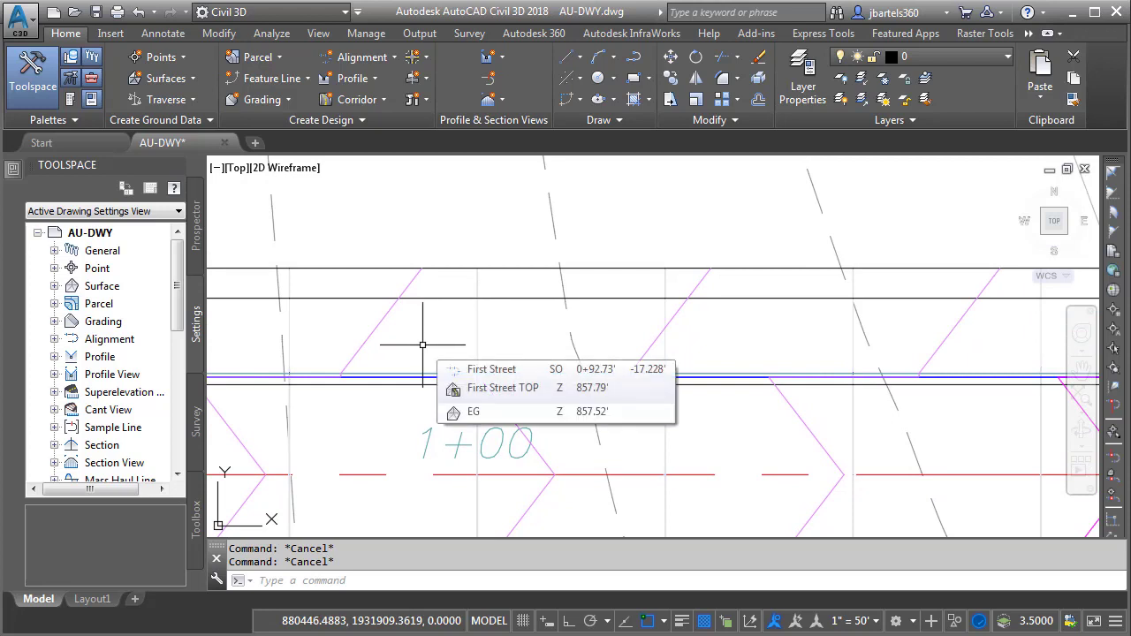
pyautogui.write('insert')
pyautogui.press('Return')
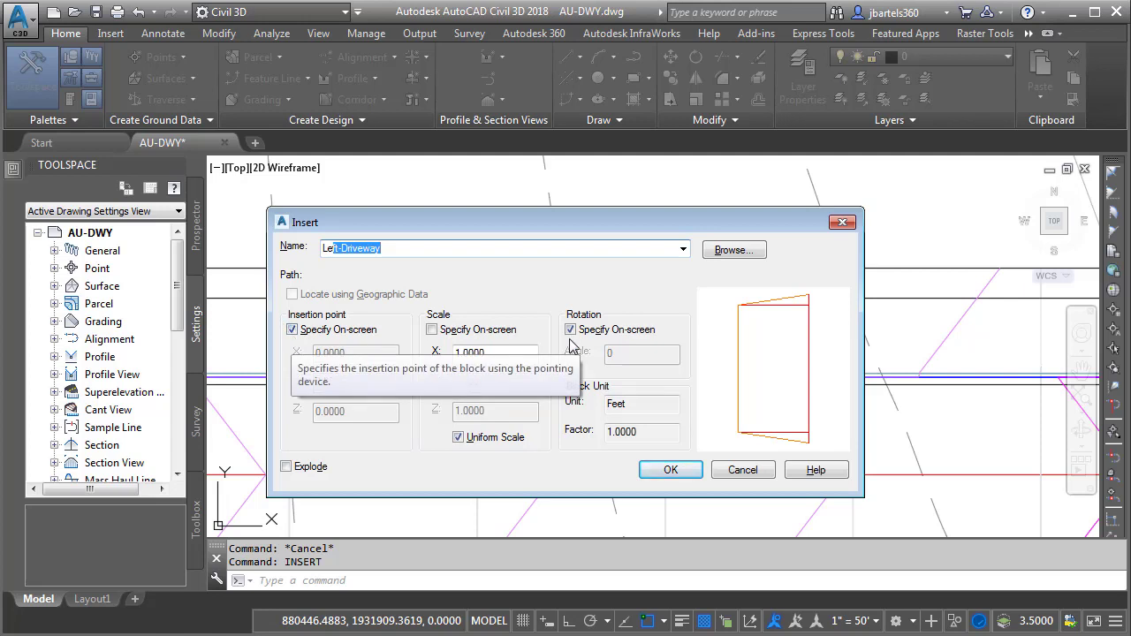
pyautogui.click(655, 470)
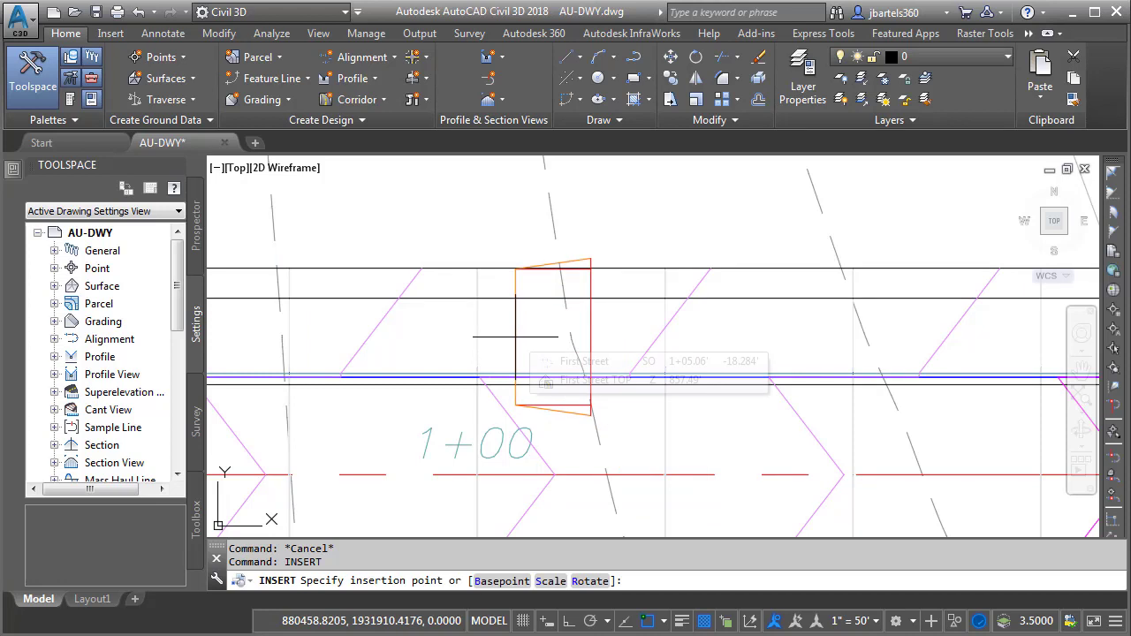
# - Place the driveway block on the inner walk edge near station 1+00, snapped to the nearest point and rotated perpendicular to the First Street centerline
pyautogui.keyDown('shift'); pyautogui.rightClick(500, 189); pyautogui.keyUp('shift')
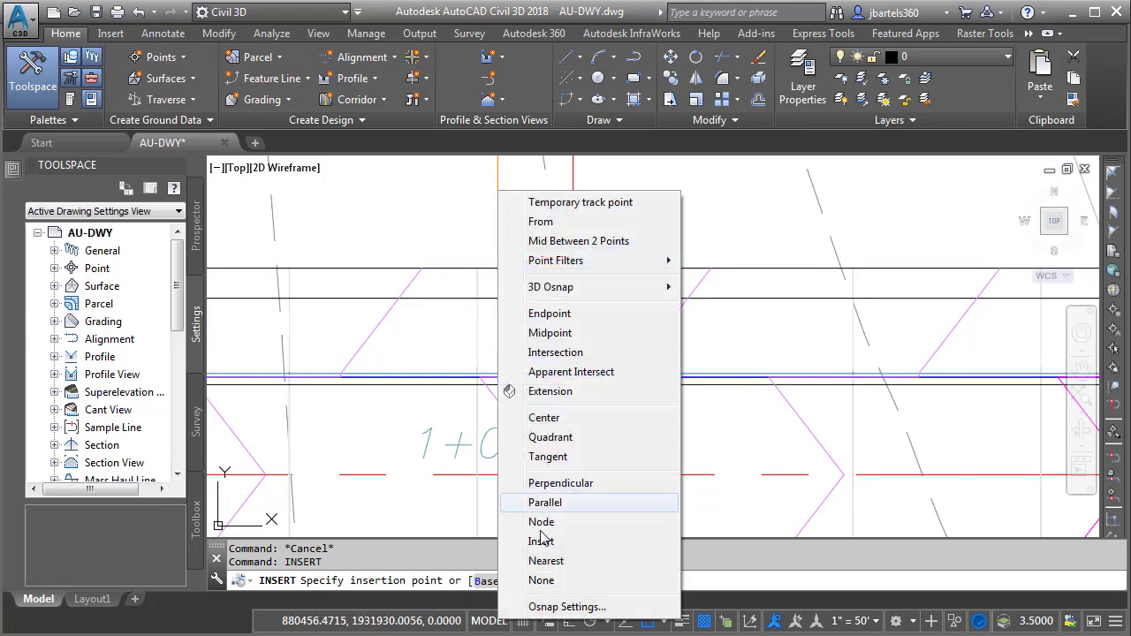
pyautogui.click(545, 560)
pyautogui.click(557, 266)
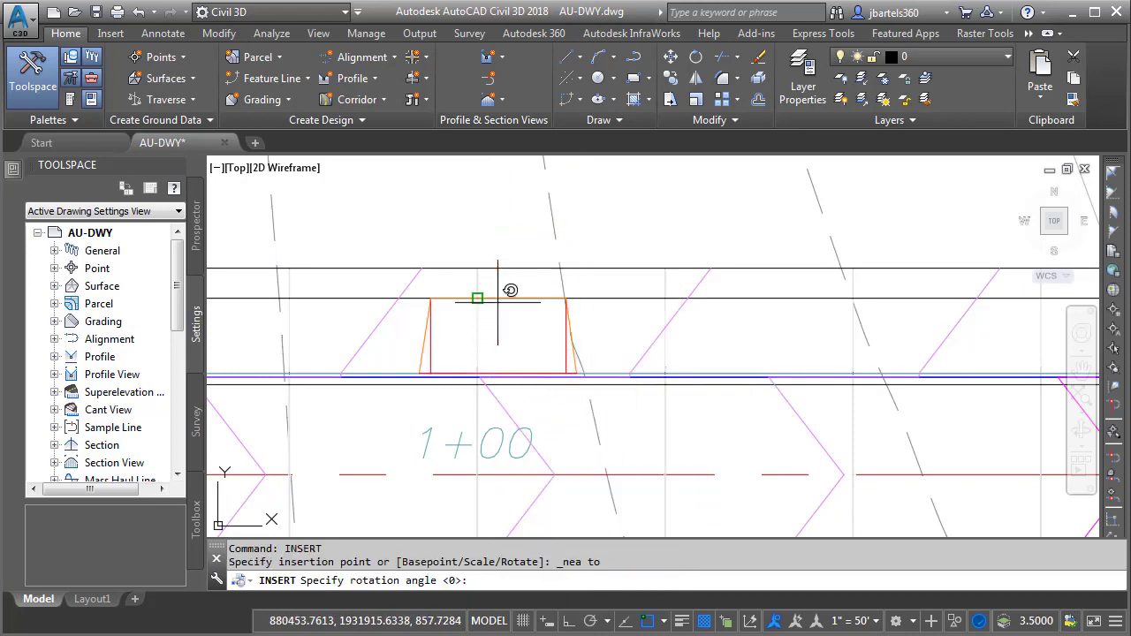
pyautogui.keyDown('shift'); pyautogui.rightClick(522, 442); pyautogui.keyUp('shift')
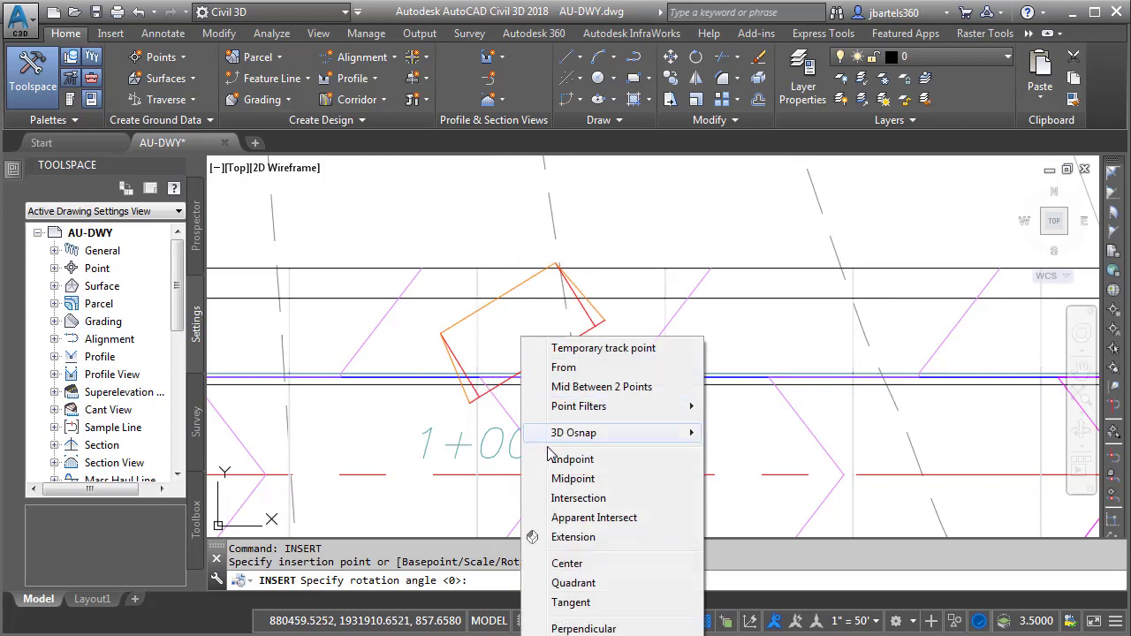
pyautogui.click(583, 628)
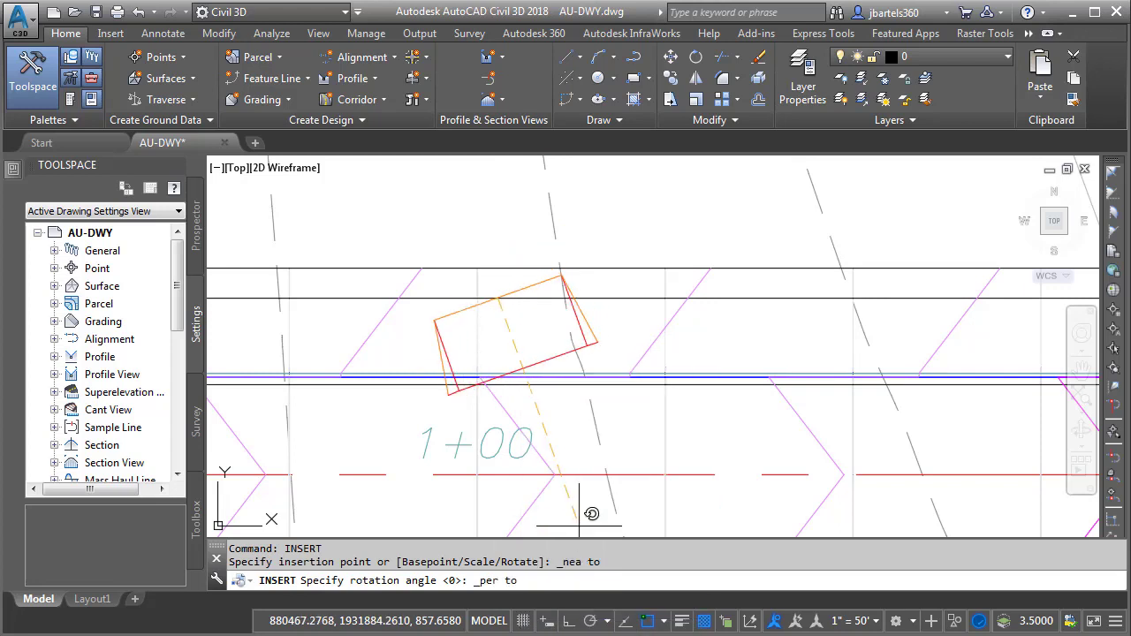
pyautogui.click(579, 464)
# - Explode the inserted driveway block into separate lines
pyautogui.scroll(2, 540, 397)
pyautogui.scroll(1, 412, 336)
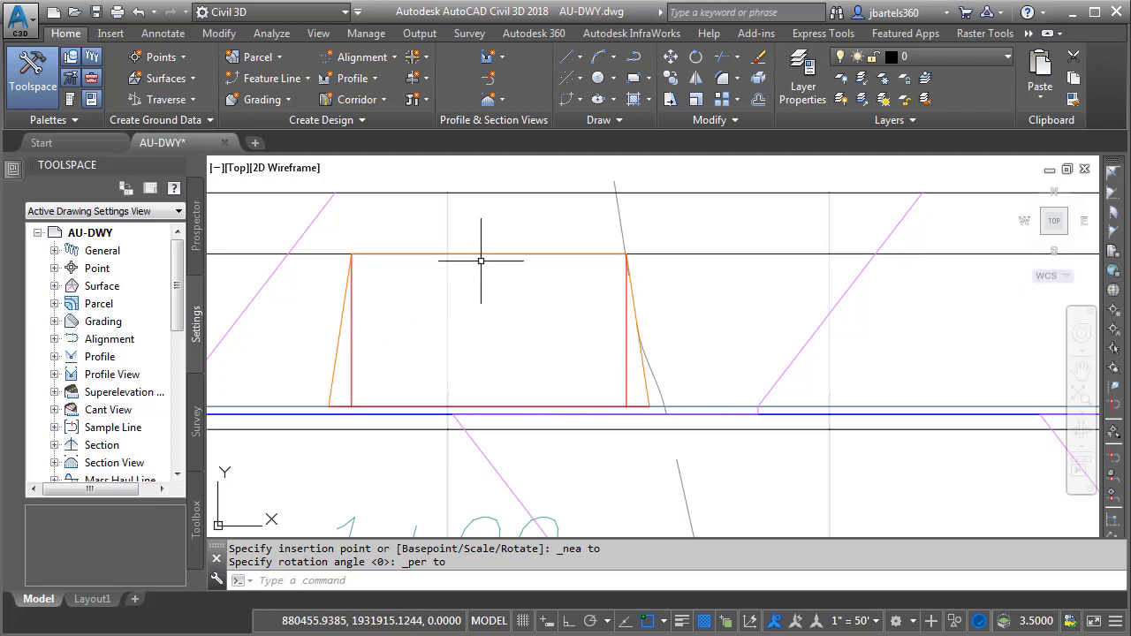
pyautogui.click(758, 81)
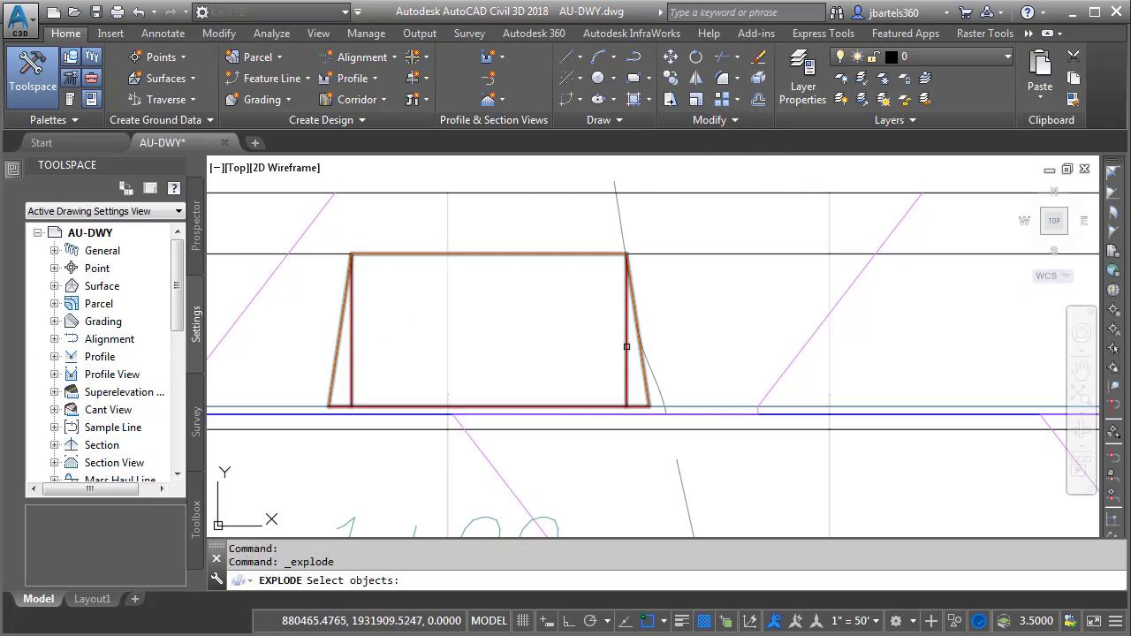
pyautogui.click(627, 346)
pyautogui.press('Return')
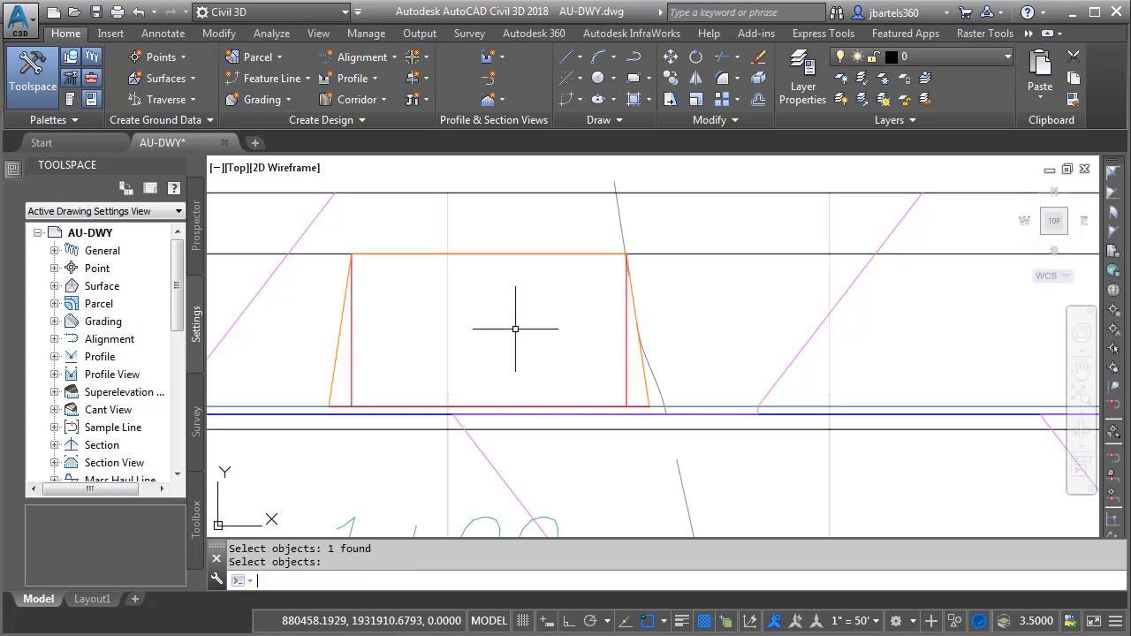
# - Set the driveway linework's elevations from the First Street TOP surface, inserting intermediate grade break points
pyautogui.moveTo(339, 348)
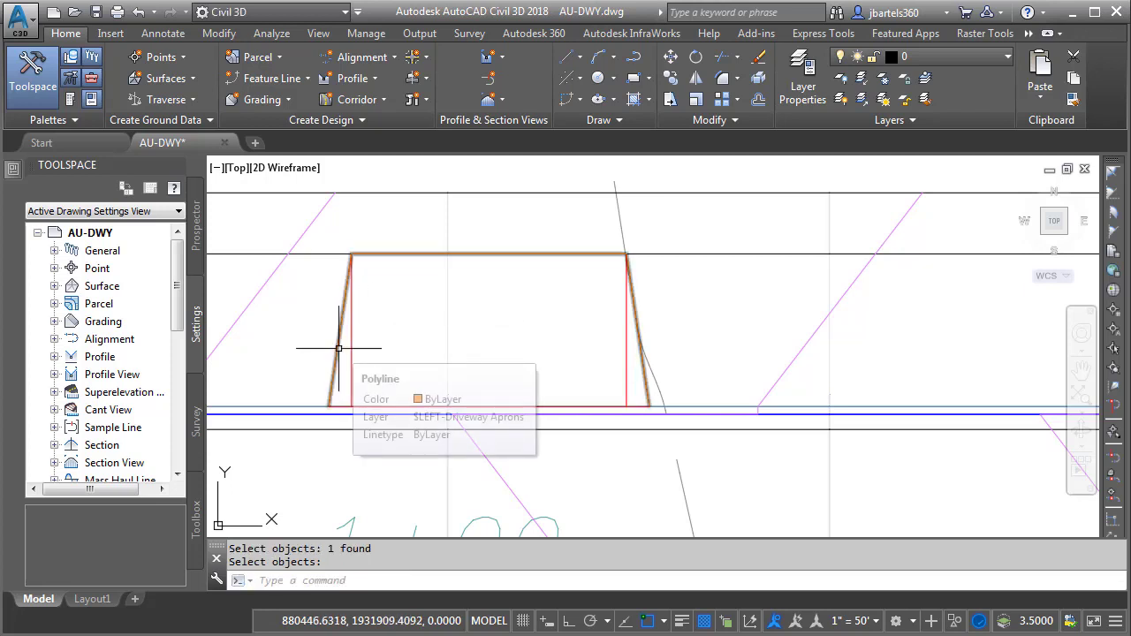
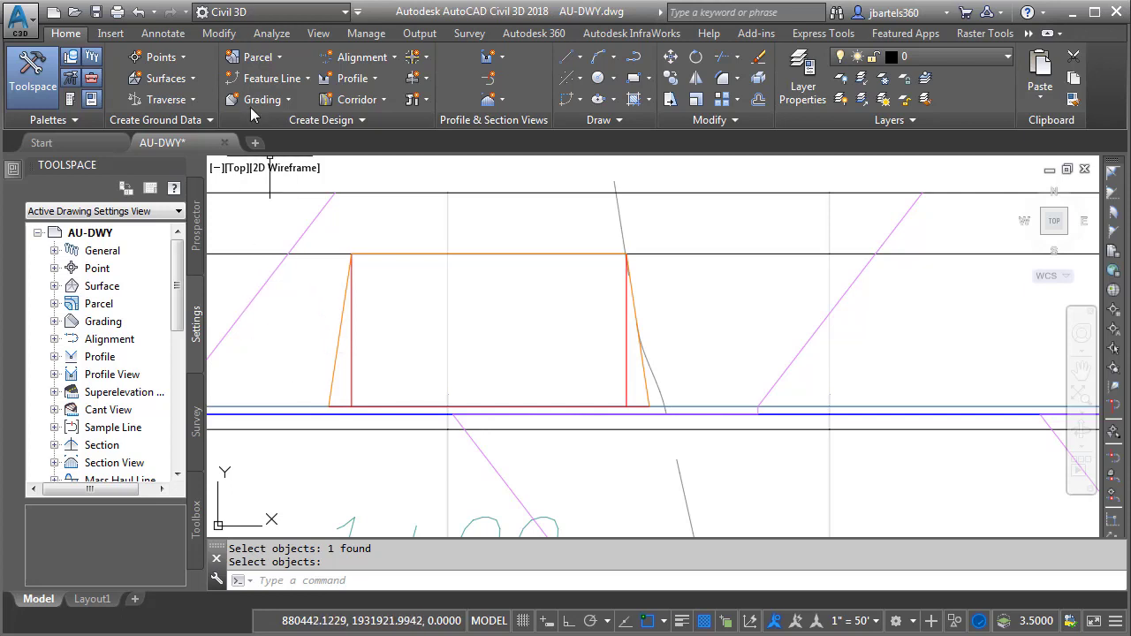
pyautogui.click(218, 36)
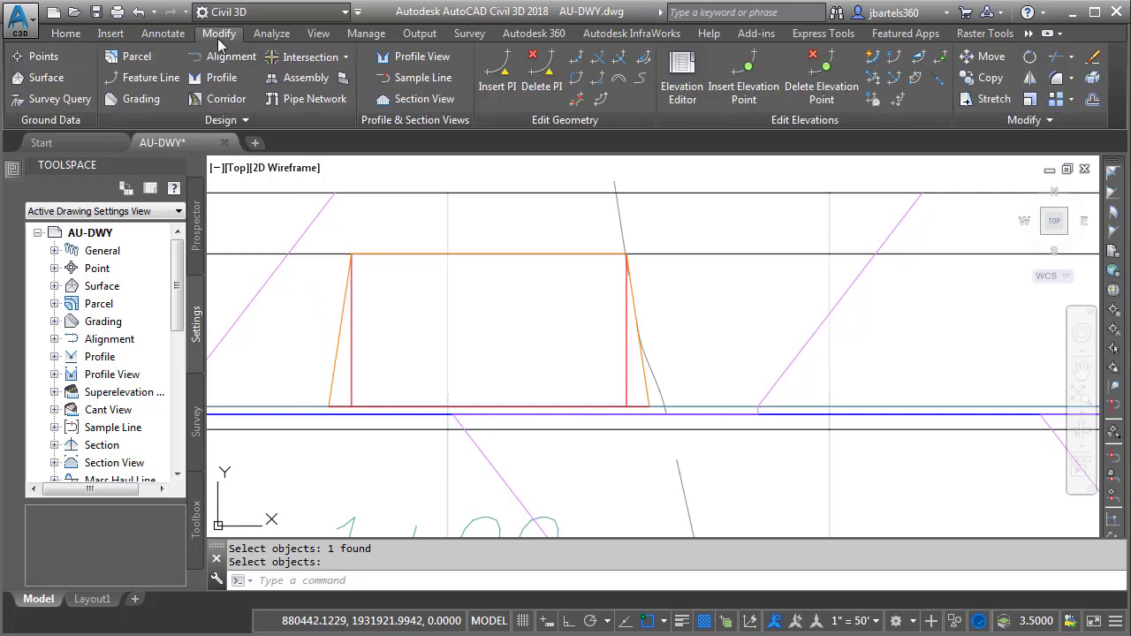
pyautogui.click(871, 101)
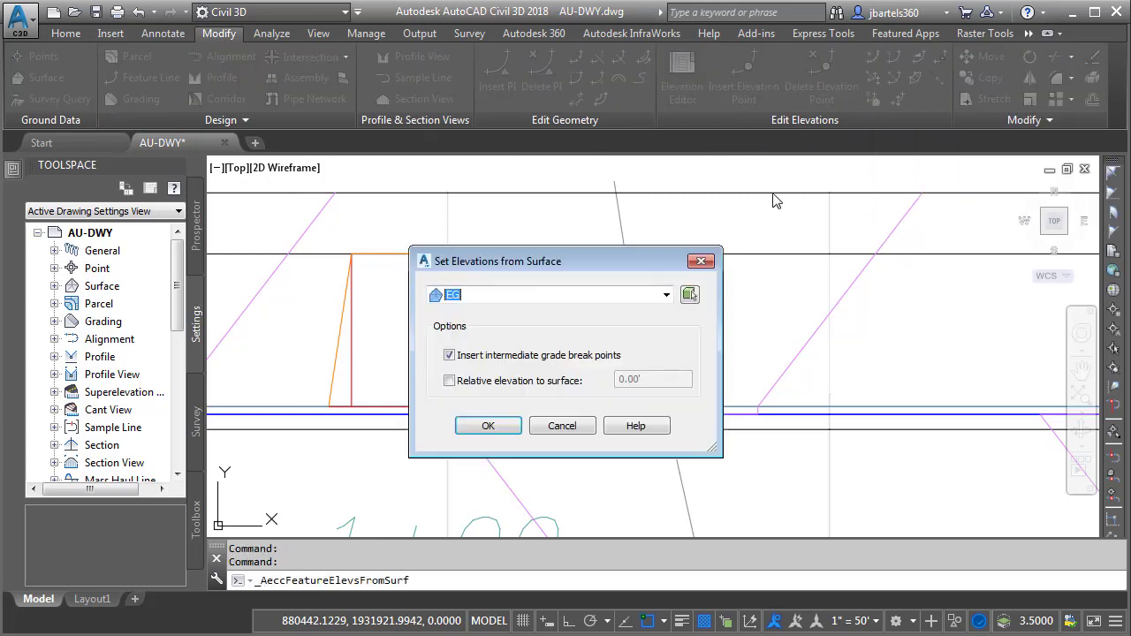
pyautogui.click(667, 295)
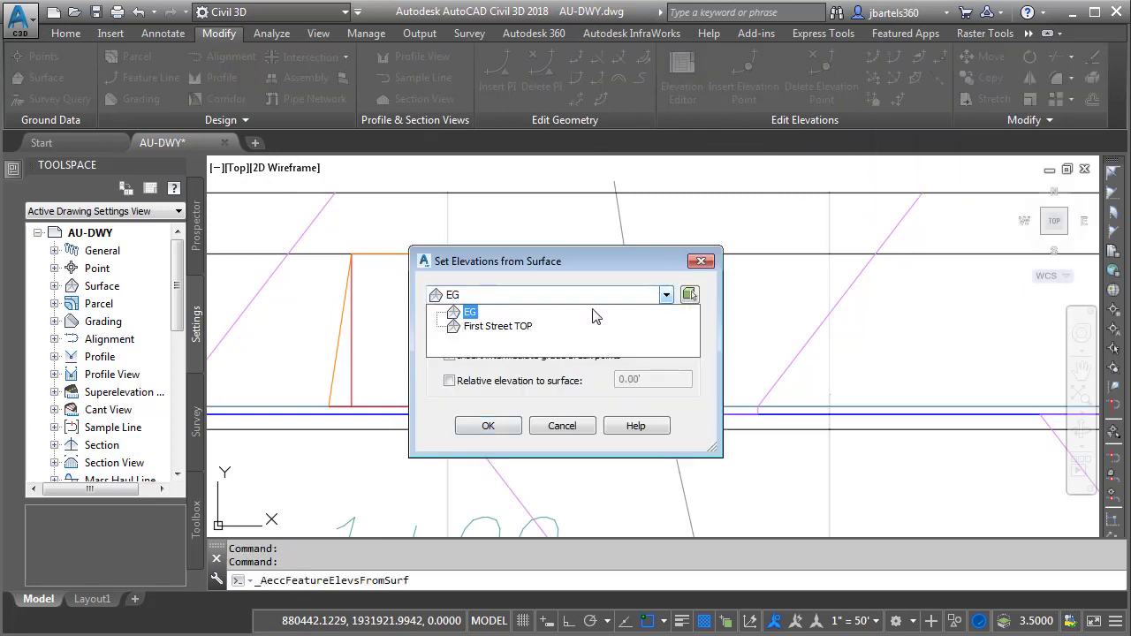
pyautogui.click(526, 334)
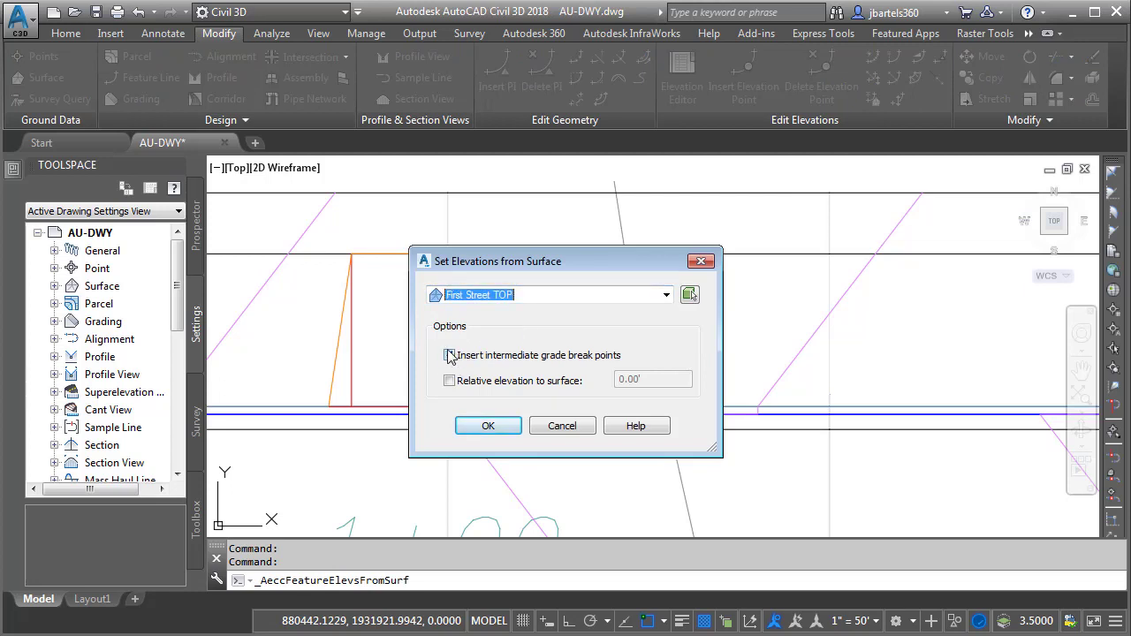
pyautogui.click(485, 426)
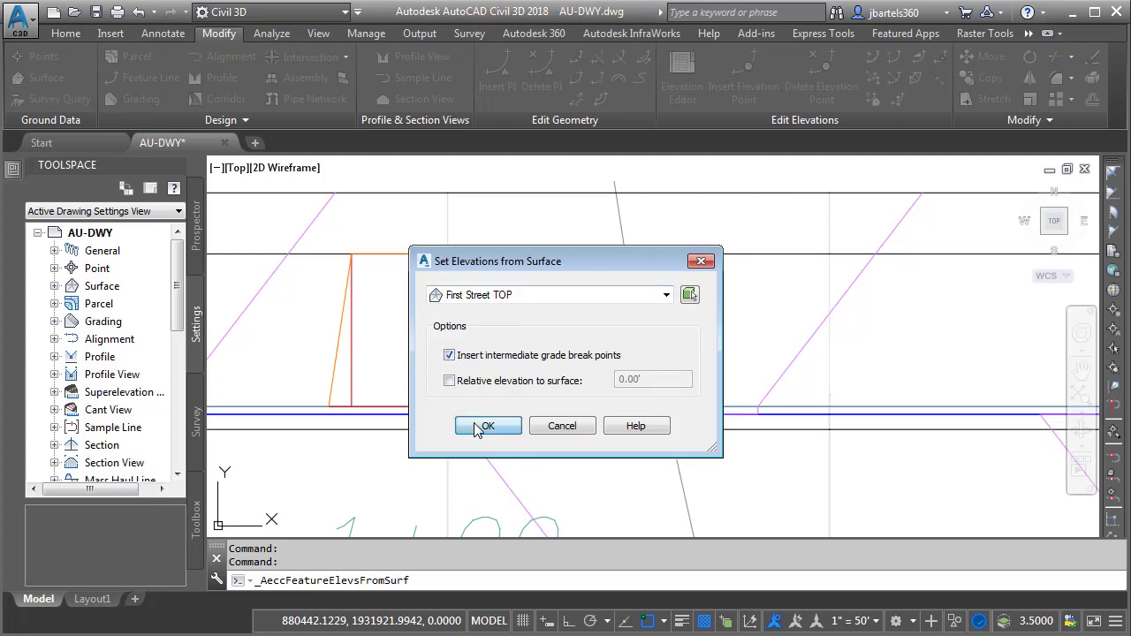
pyautogui.click(355, 364)
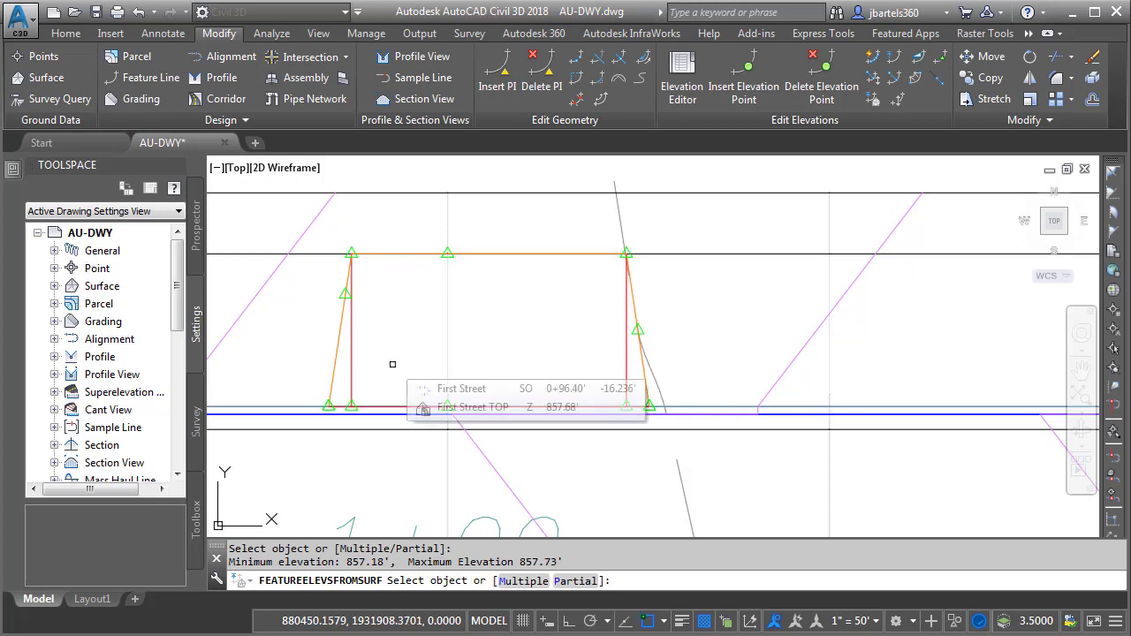
pyautogui.press('Return')
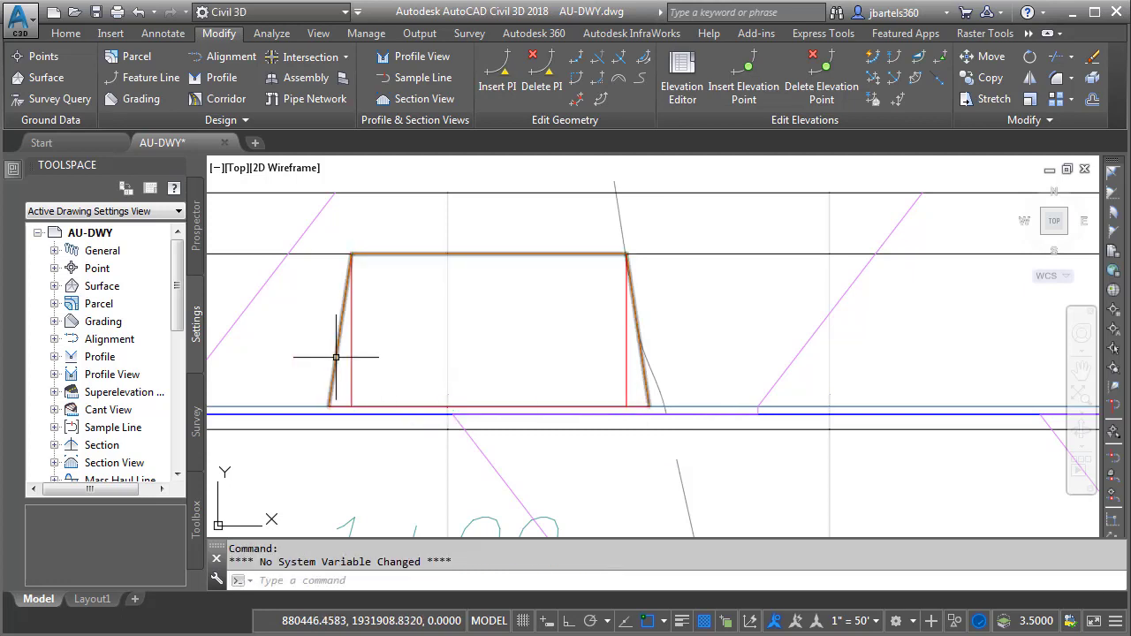
# - Isolate the driveway's outer apron line and its curb-side line from the rest of the drawing
pyautogui.moveTo(336, 357)
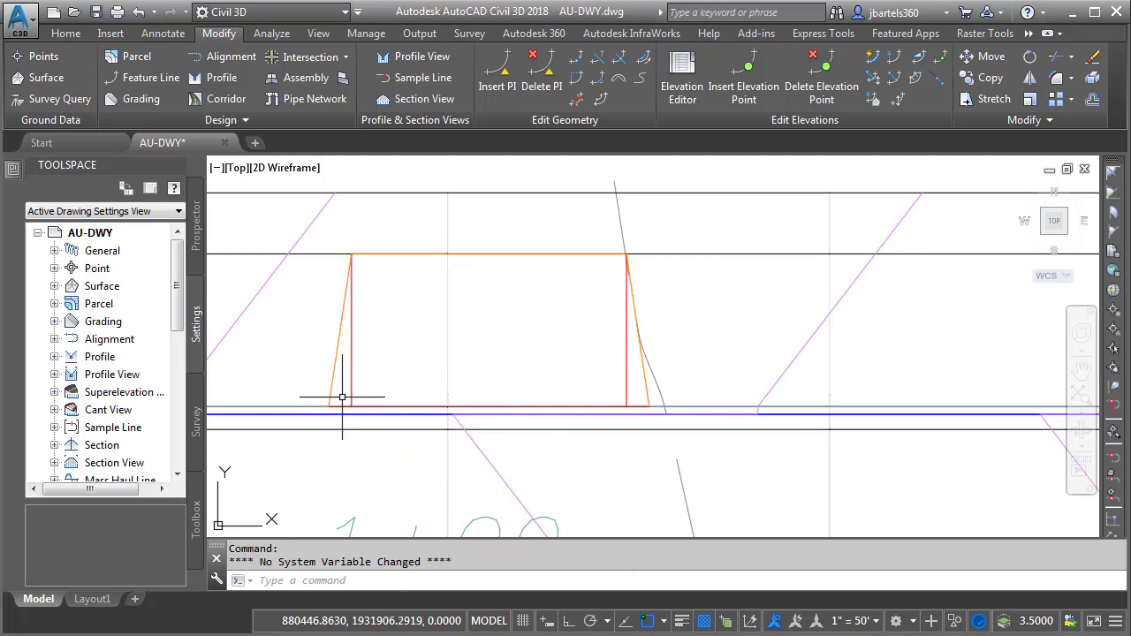
pyautogui.moveTo(342, 405)
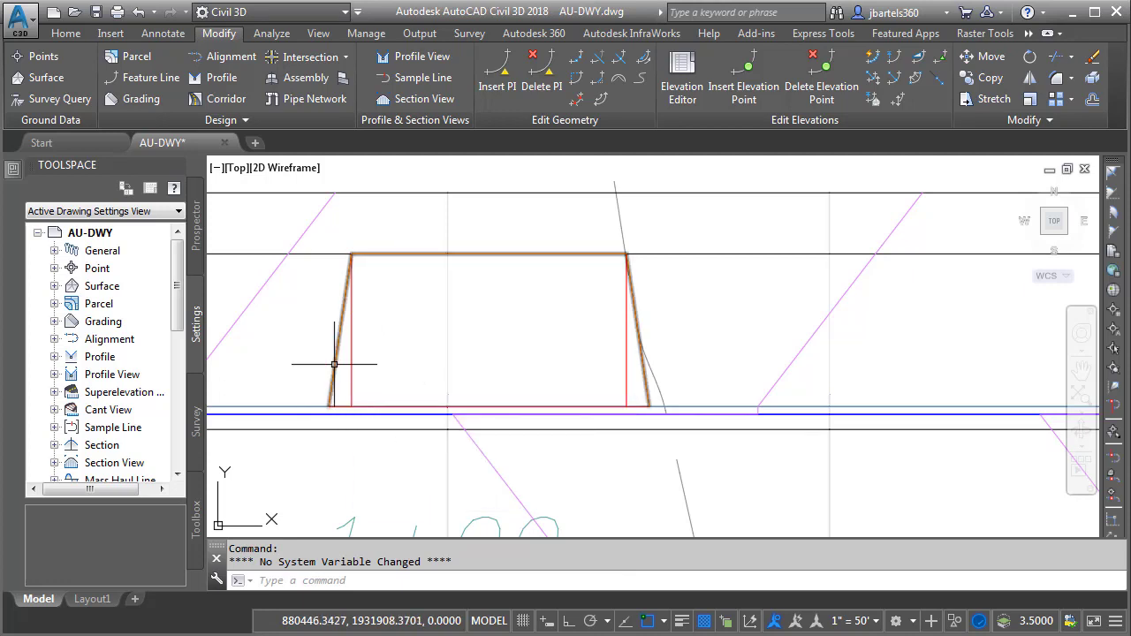
pyautogui.click(332, 393)
pyautogui.click(341, 406)
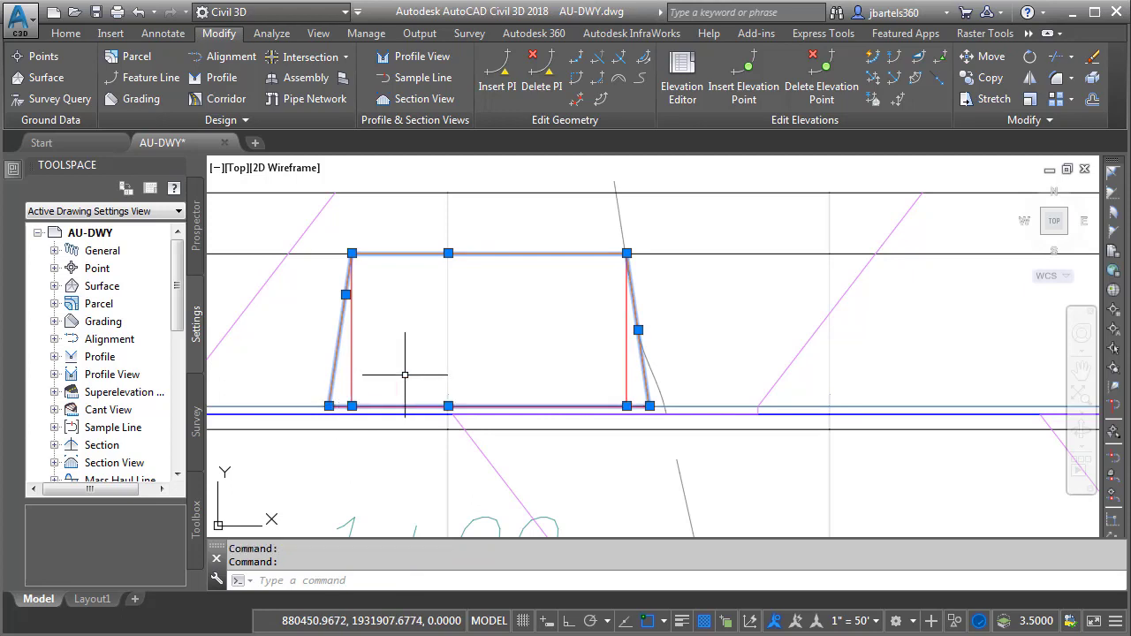
pyautogui.click(954, 621)
pyautogui.click(1001, 586)
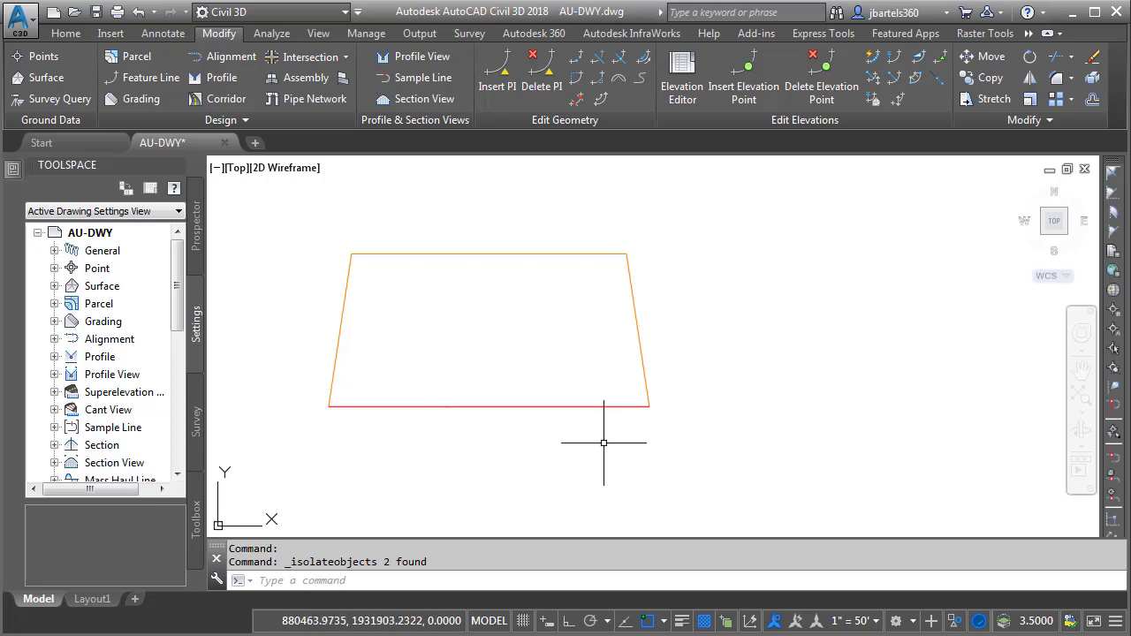
# - In a 3D view, lower the three interior vertices of the curb-side driveway line vertically by 0.5 with Ortho on
pyautogui.keyDown('shift'); pyautogui.moveTo(610, 459); pyautogui.dragTo(669, 366, button='middle'); pyautogui.keyUp('shift')
pyautogui.keyDown('shift'); pyautogui.moveTo(483, 377); pyautogui.dragTo(502, 336, button='middle'); pyautogui.keyUp('shift')
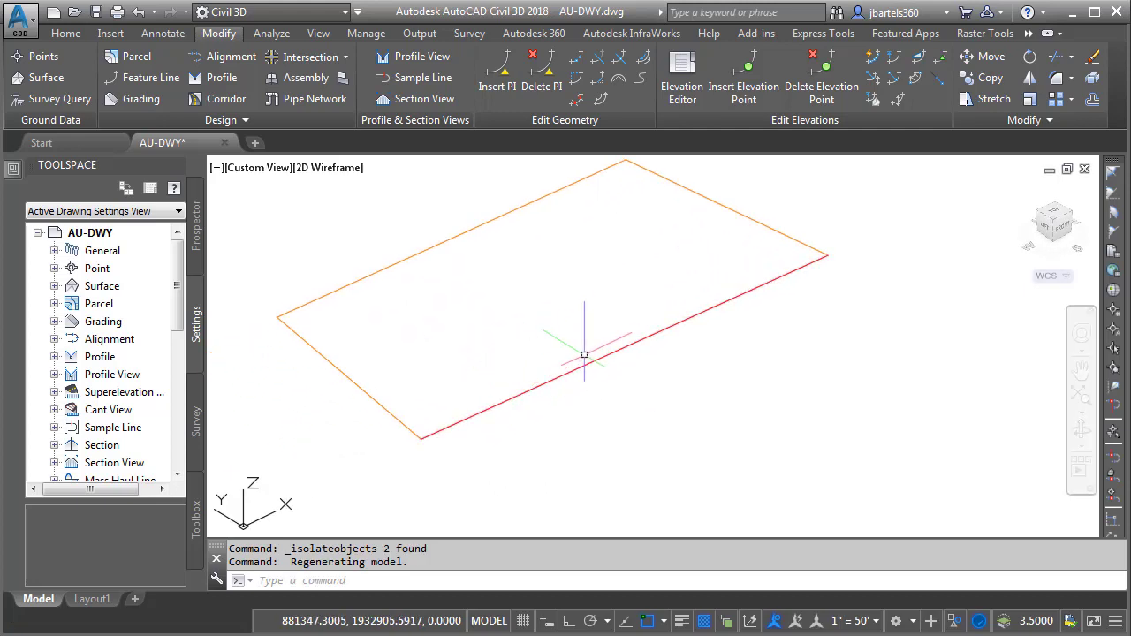
pyautogui.click(570, 368)
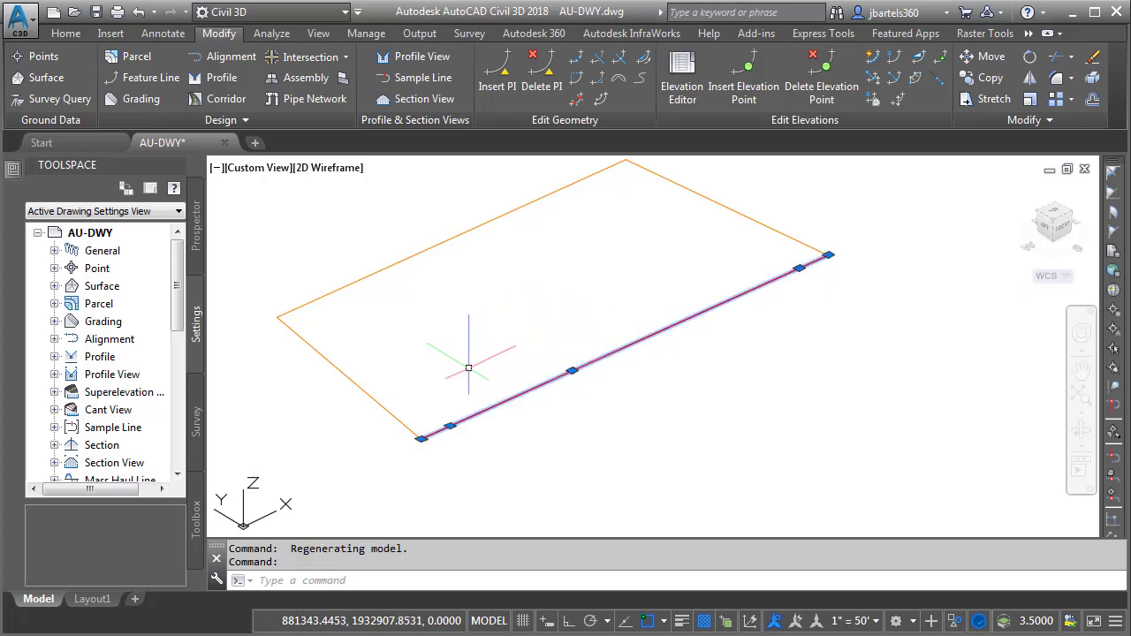
pyautogui.keyDown('shift'); pyautogui.click(449, 425); pyautogui.keyUp('shift')
pyautogui.keyDown('shift'); pyautogui.click(572, 370); pyautogui.keyUp('shift')
pyautogui.keyDown('shift'); pyautogui.click(799, 267); pyautogui.keyUp('shift')
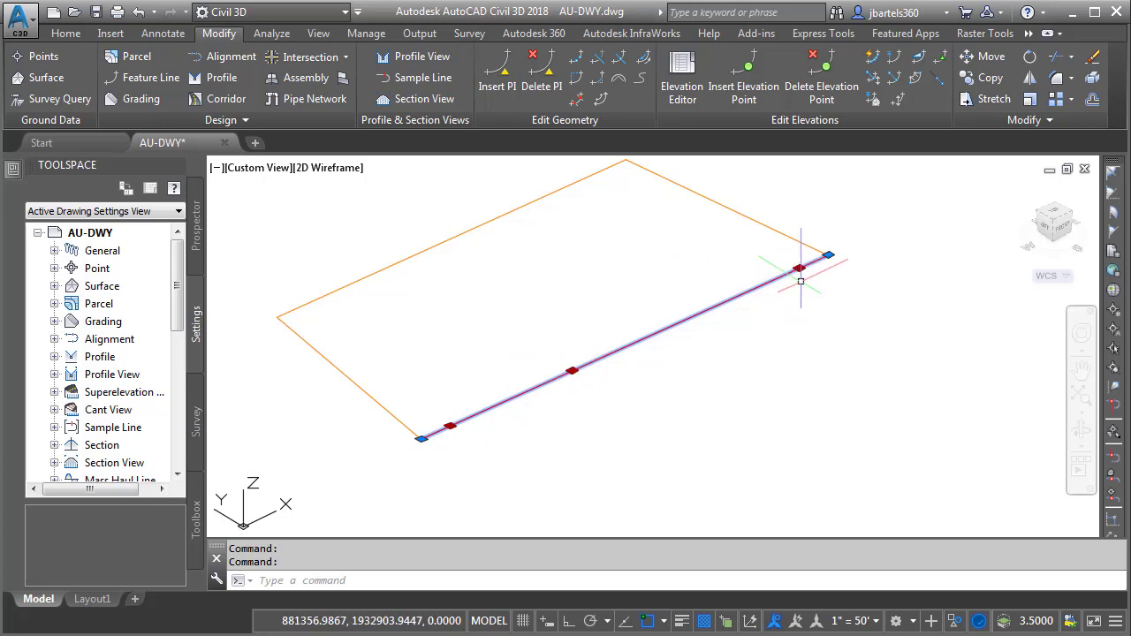
pyautogui.click(799, 267)
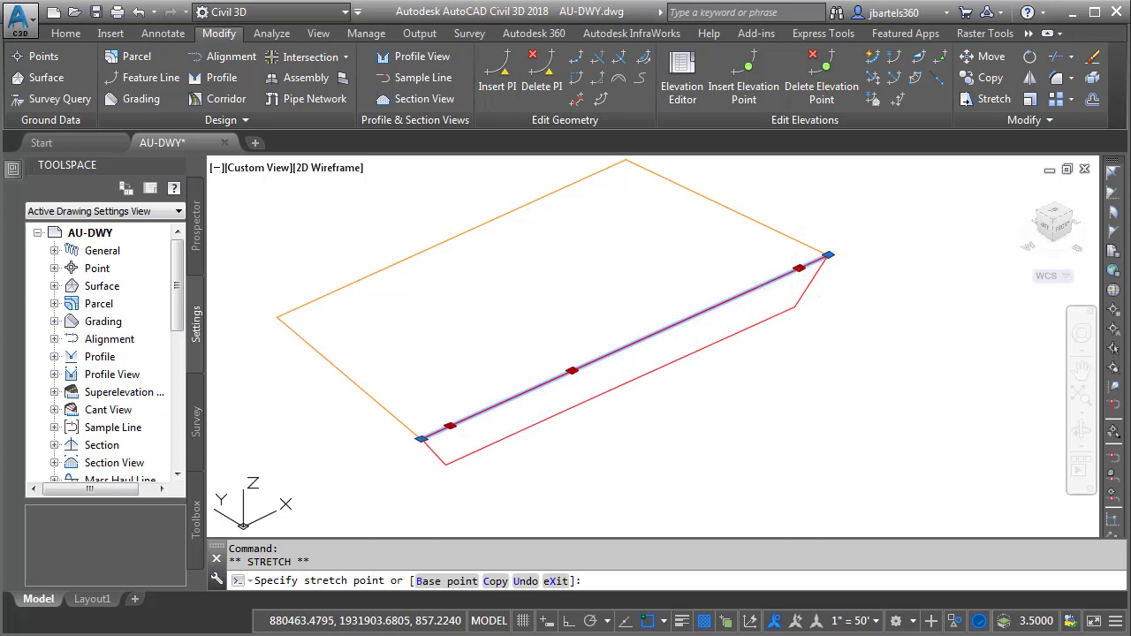
pyautogui.press('F8')
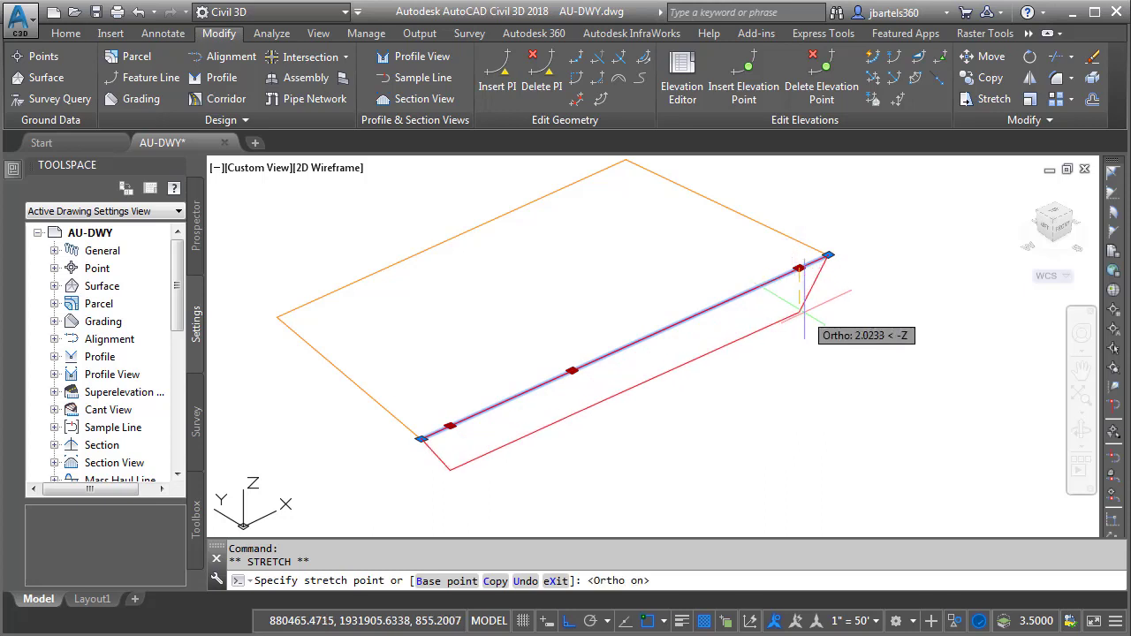
pyautogui.press('Return')
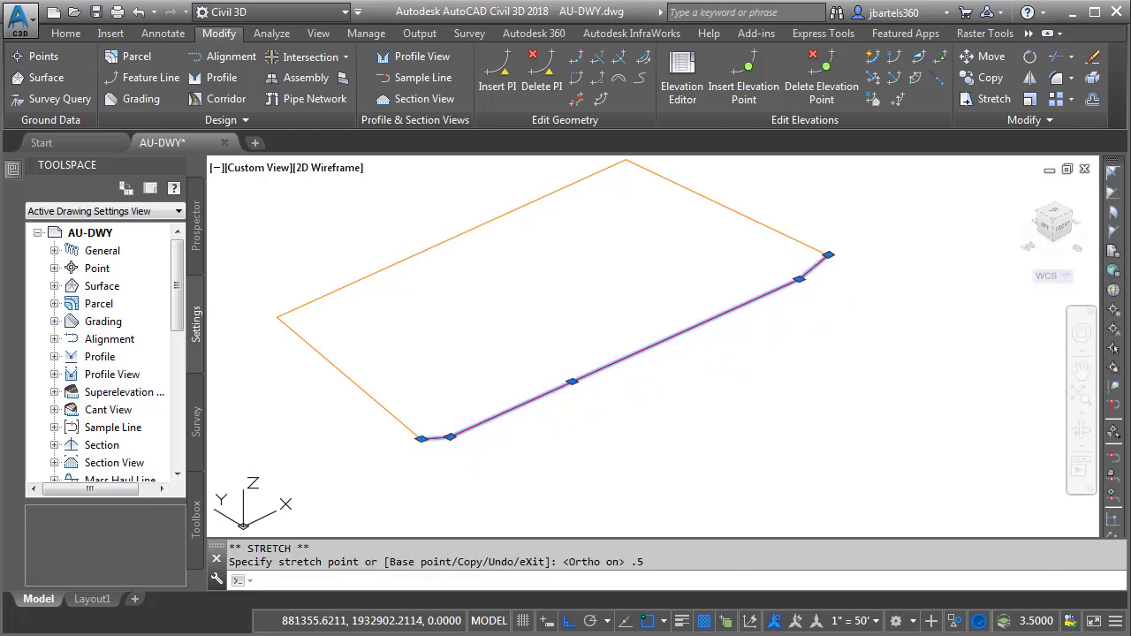
pyautogui.press('Escape')
# - Return to the plan view of the current UCS and end the object isolation around the driveway
pyautogui.moveTo(654, 310)
pyautogui.mouseDown(button='middle')
pyautogui.moveTo(646, 345)
pyautogui.moveTo(624, 351)
pyautogui.moveTo(689, 306)
pyautogui.moveTo(589, 323)
pyautogui.moveTo(628, 348)
pyautogui.moveTo(604, 371)
pyautogui.moveTo(617, 352)
pyautogui.mouseUp(button='middle')
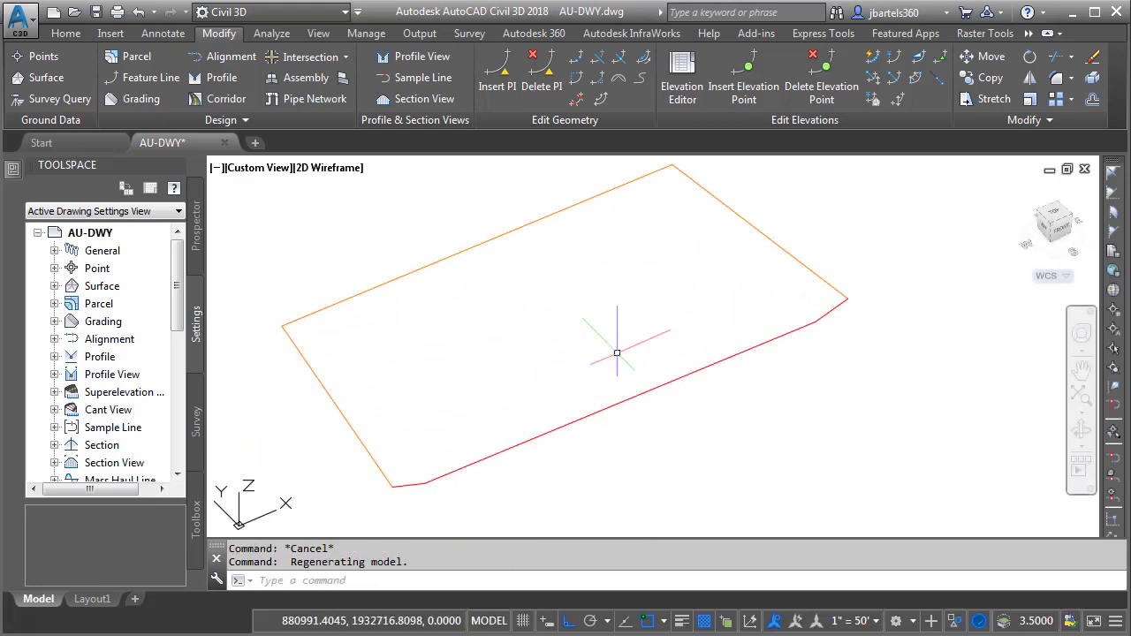
pyautogui.press('Return')
pyautogui.press('Return')
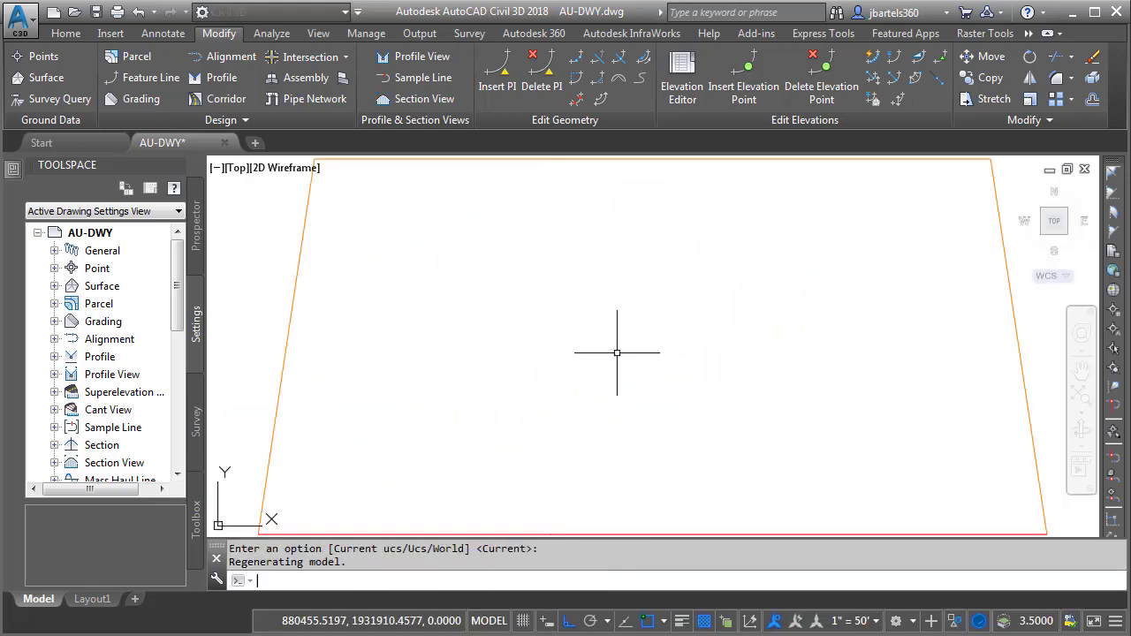
pyautogui.scroll(-3, 617, 352)
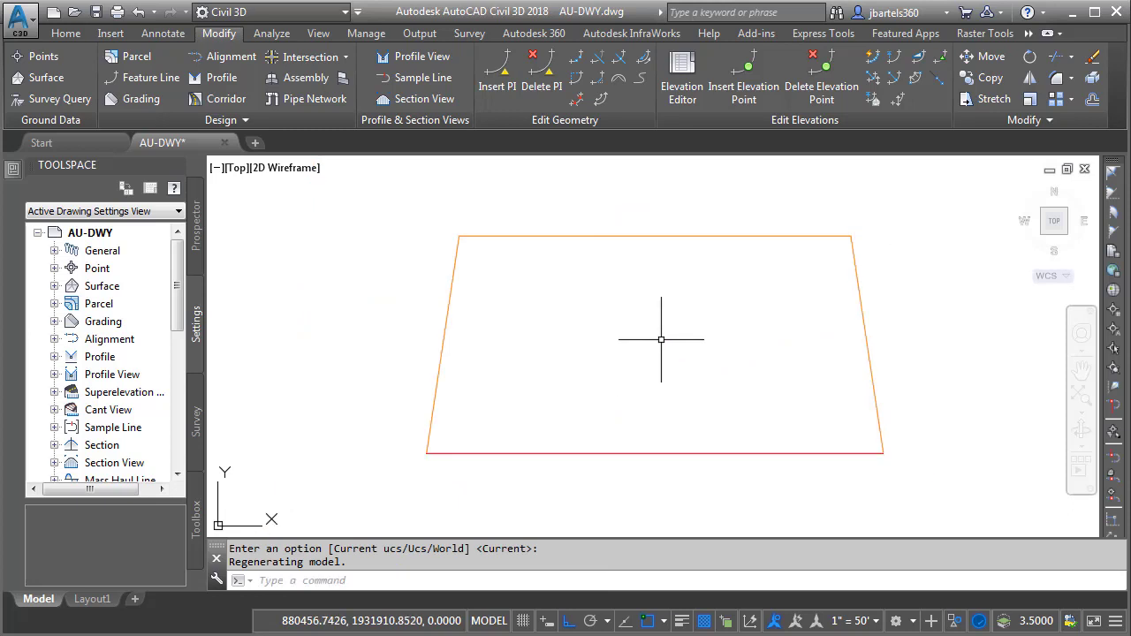
pyautogui.click(954, 622)
pyautogui.click(1017, 604)
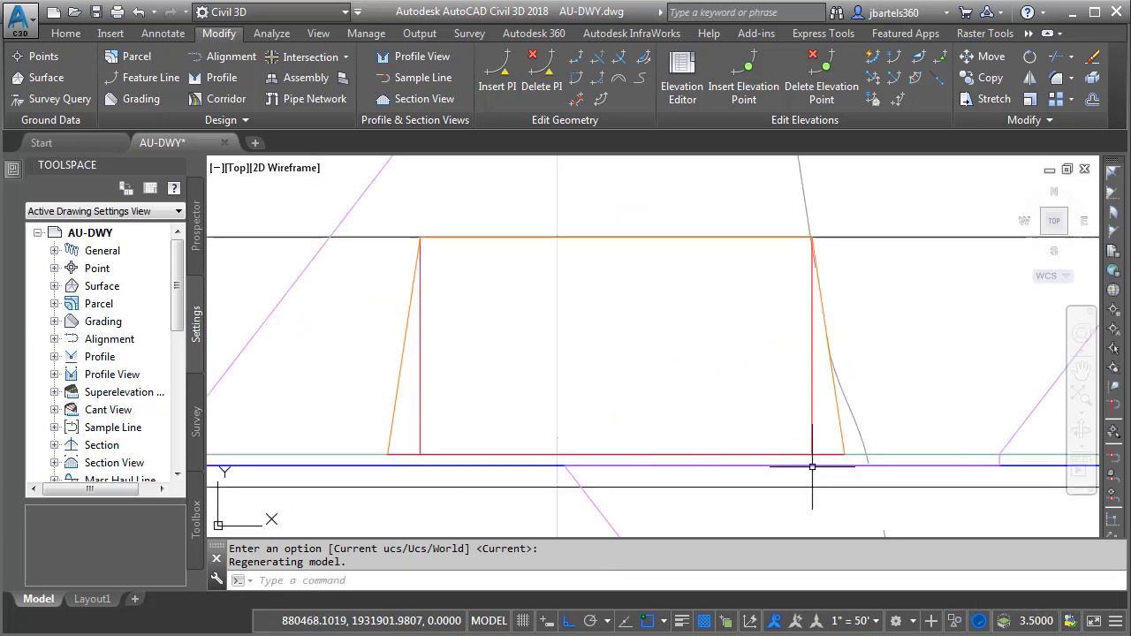
pyautogui.scroll(-3, 657, 391)
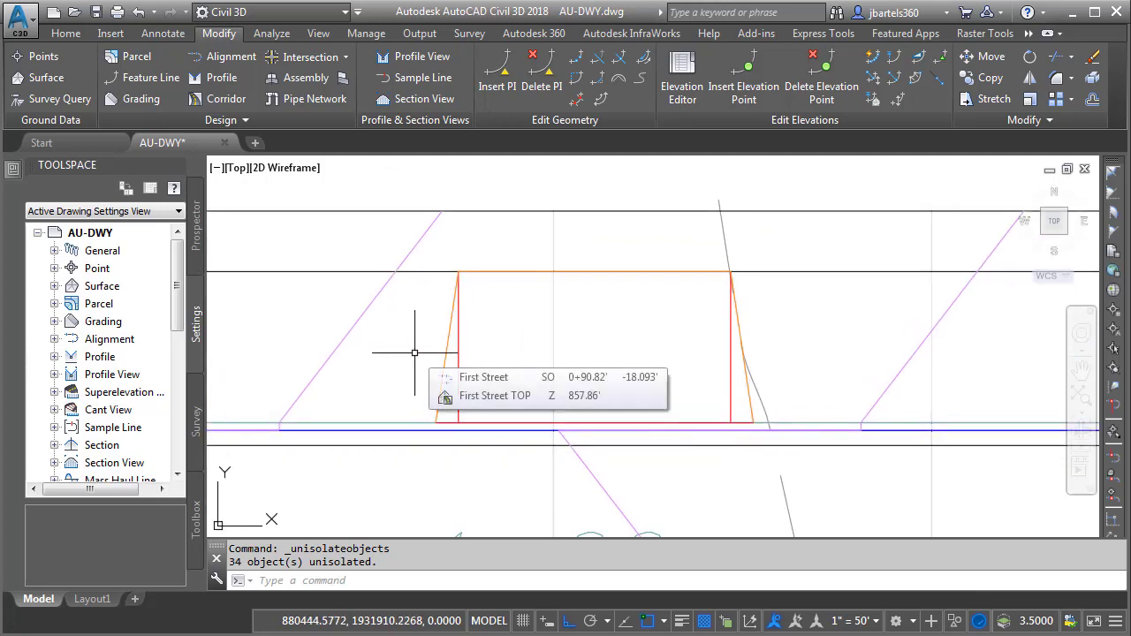
# - In the First Street corridor region's target mapping, assign the $LEFT-Driveway Aprons layer to the left-side Driveway Horizontal offset target
pyautogui.click(342, 272)
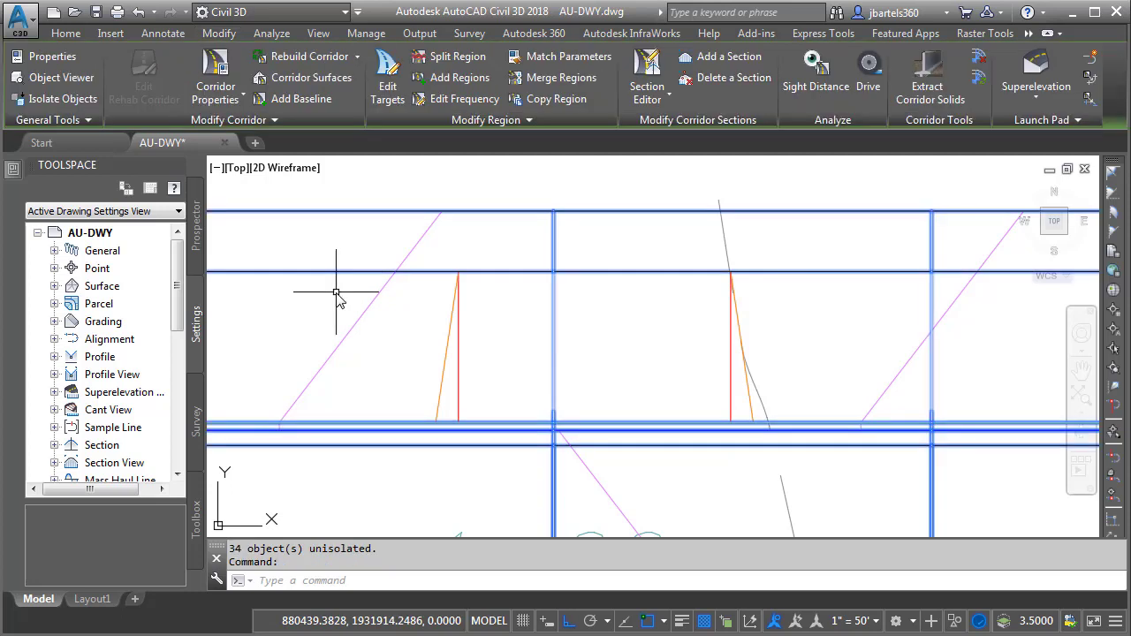
pyautogui.click(387, 86)
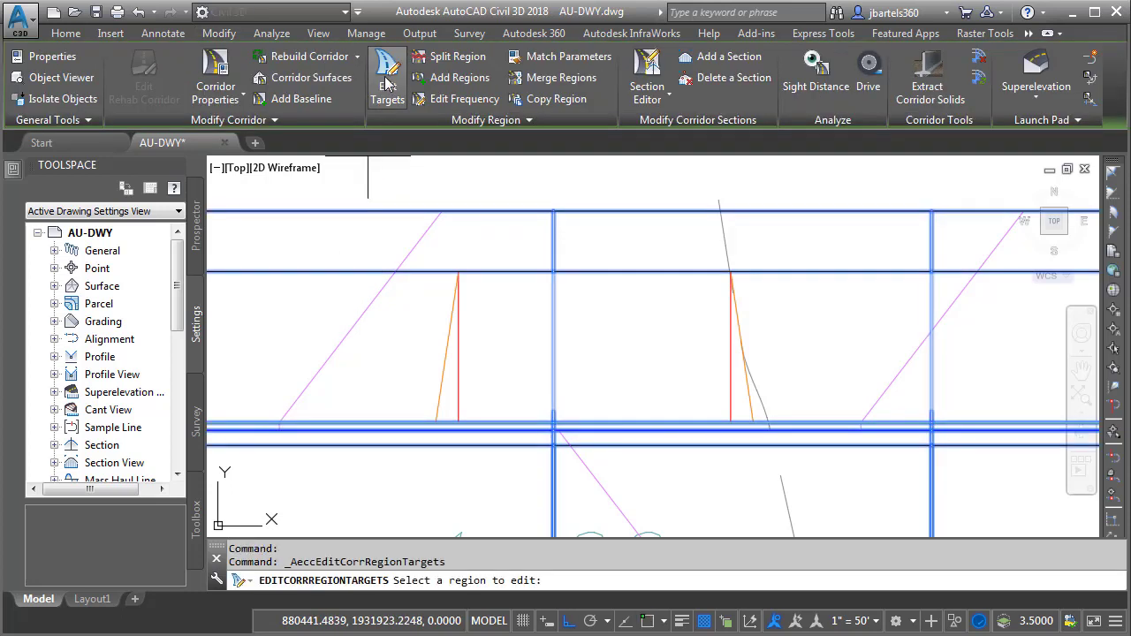
pyautogui.click(286, 323)
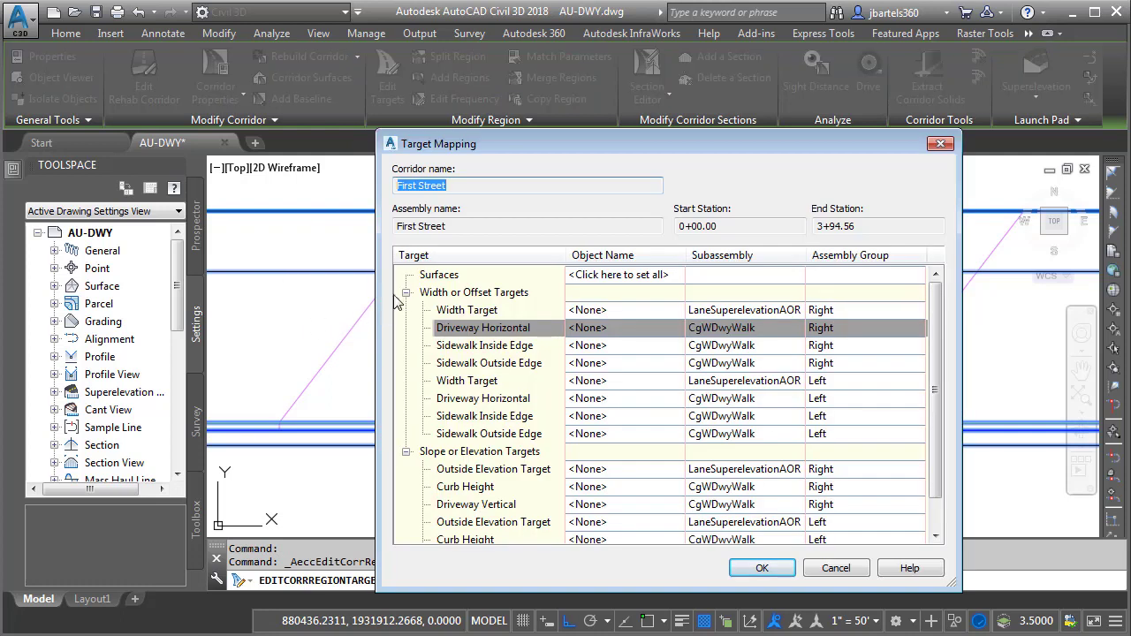
pyautogui.click(406, 292)
pyautogui.click(406, 310)
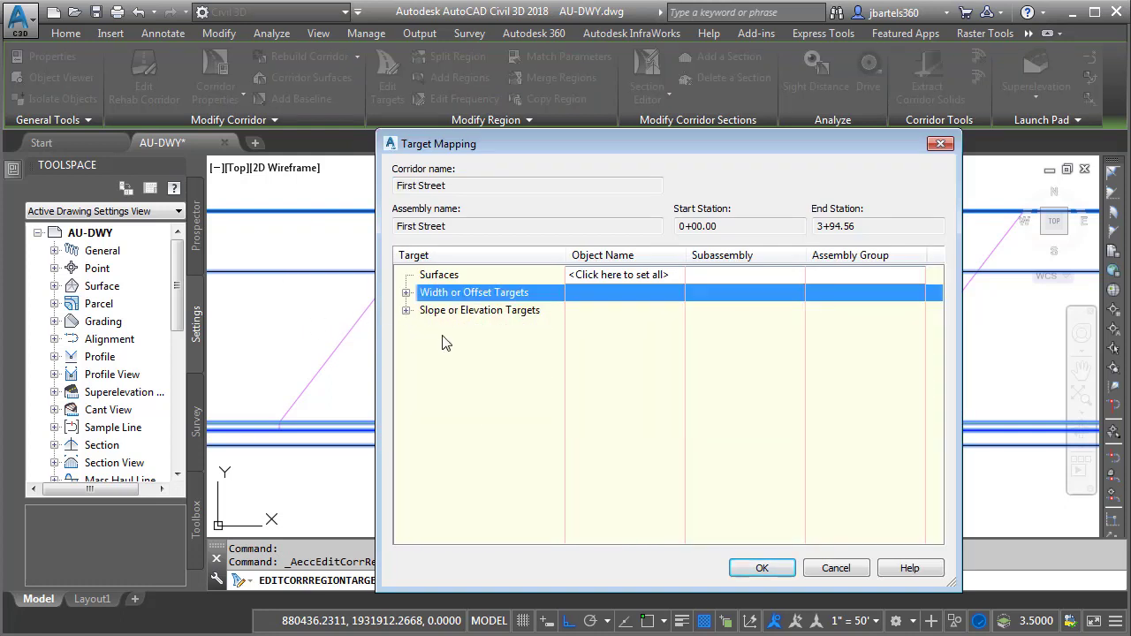
pyautogui.click(407, 294)
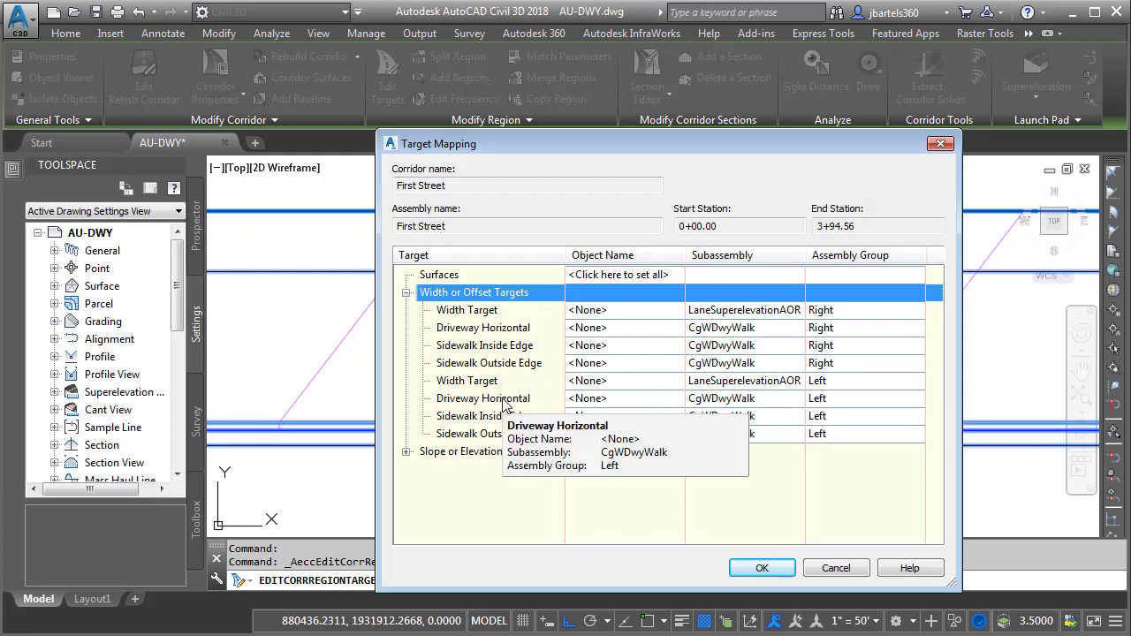
pyautogui.click(590, 400)
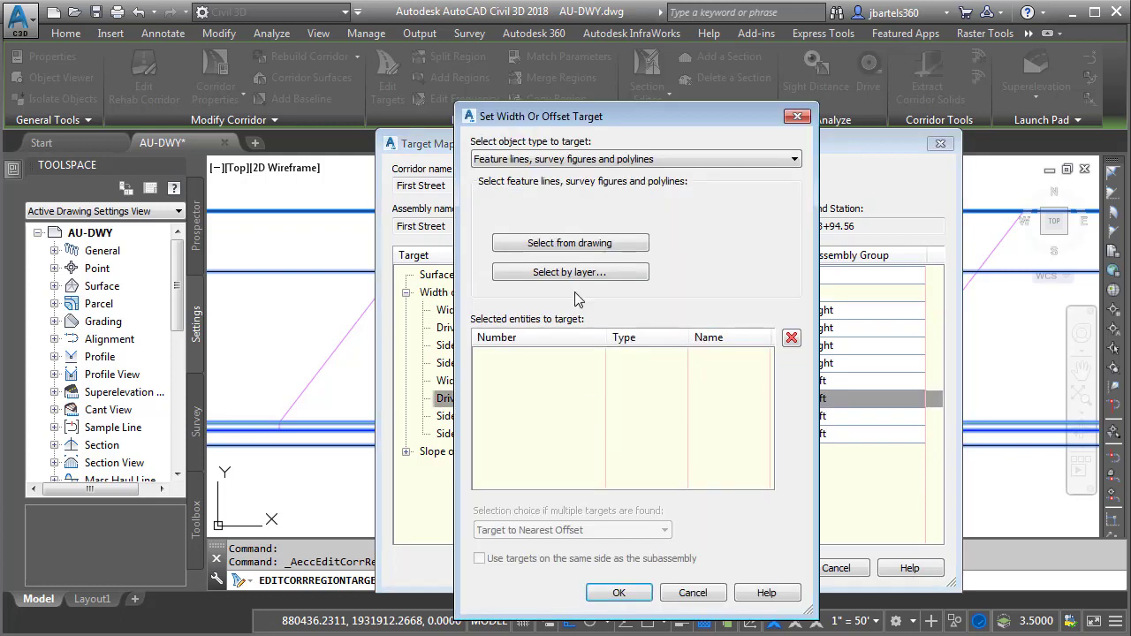
pyautogui.click(570, 272)
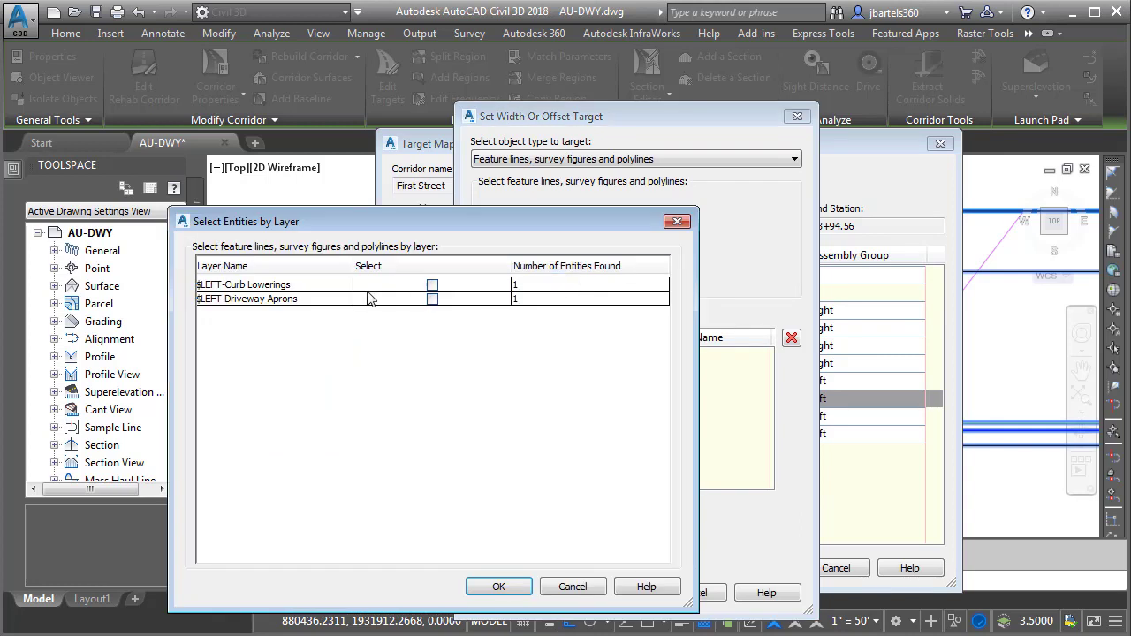
pyautogui.click(432, 299)
pyautogui.click(500, 587)
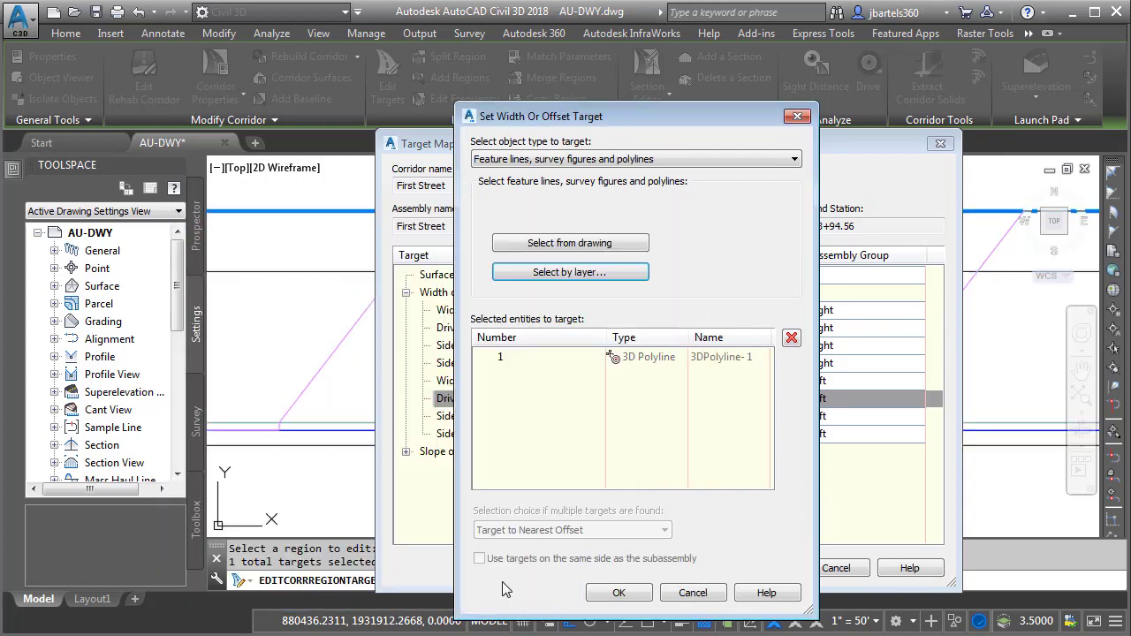
pyautogui.click(619, 593)
# - Assign the $LEFT-Driveway Aprons layer to the left-side Driveway Vertical elevation target
pyautogui.moveTo(508, 144)
pyautogui.mouseDown()
pyautogui.moveTo(737, 161)
pyautogui.moveTo(940, 158)
pyautogui.mouseUp()
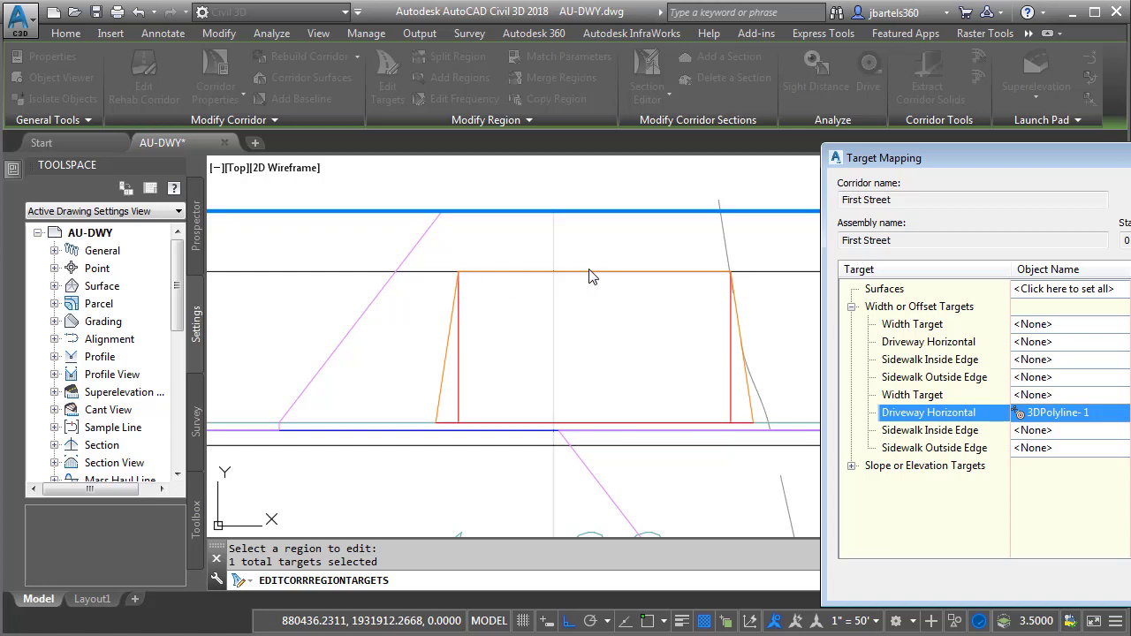
pyautogui.moveTo(937, 159); pyautogui.dragTo(557, 142)
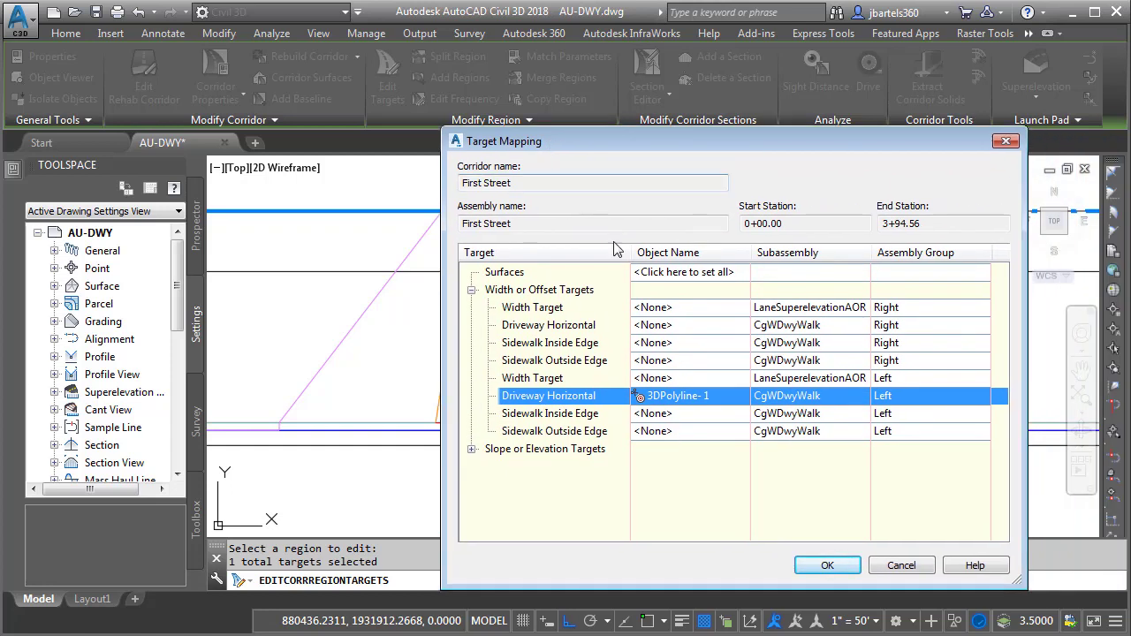
pyautogui.click(472, 450)
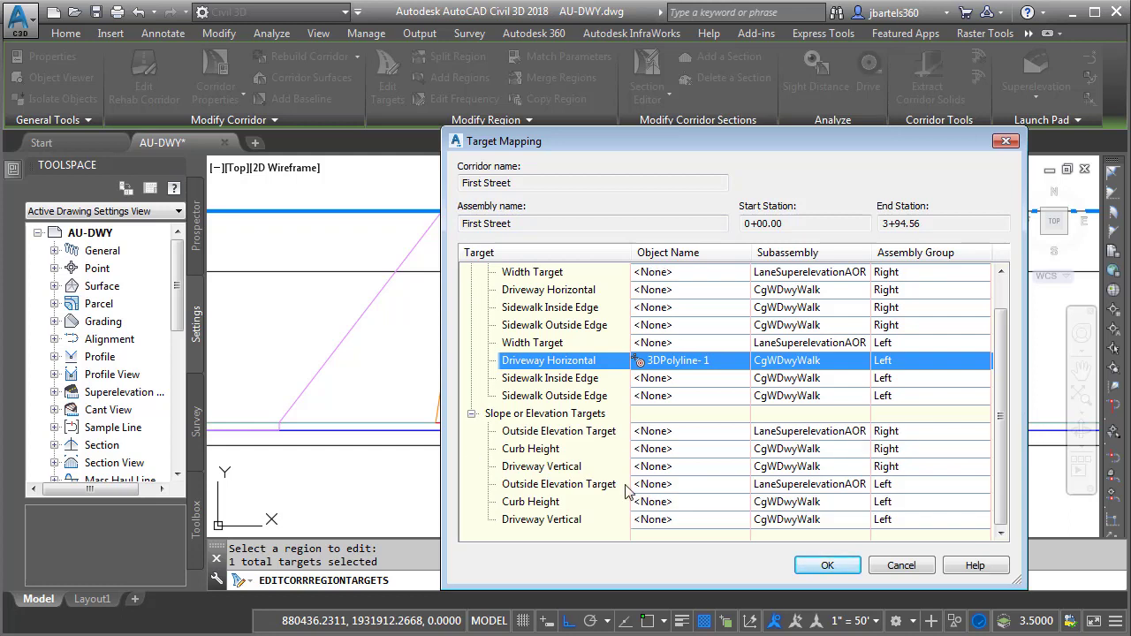
pyautogui.click(662, 522)
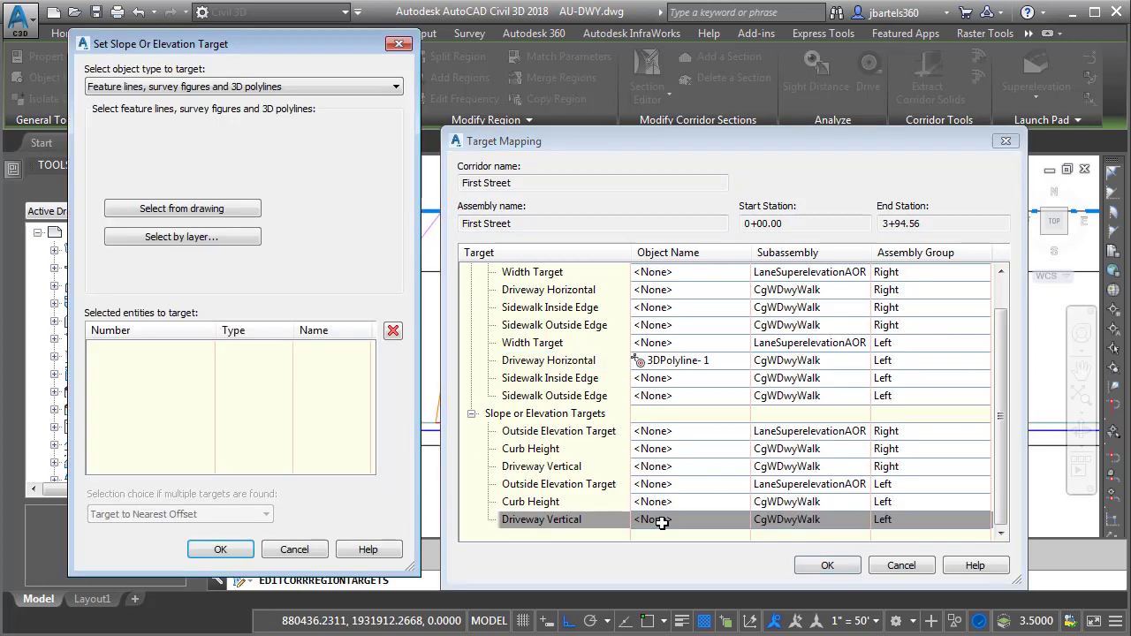
pyautogui.click(228, 245)
pyautogui.click(431, 300)
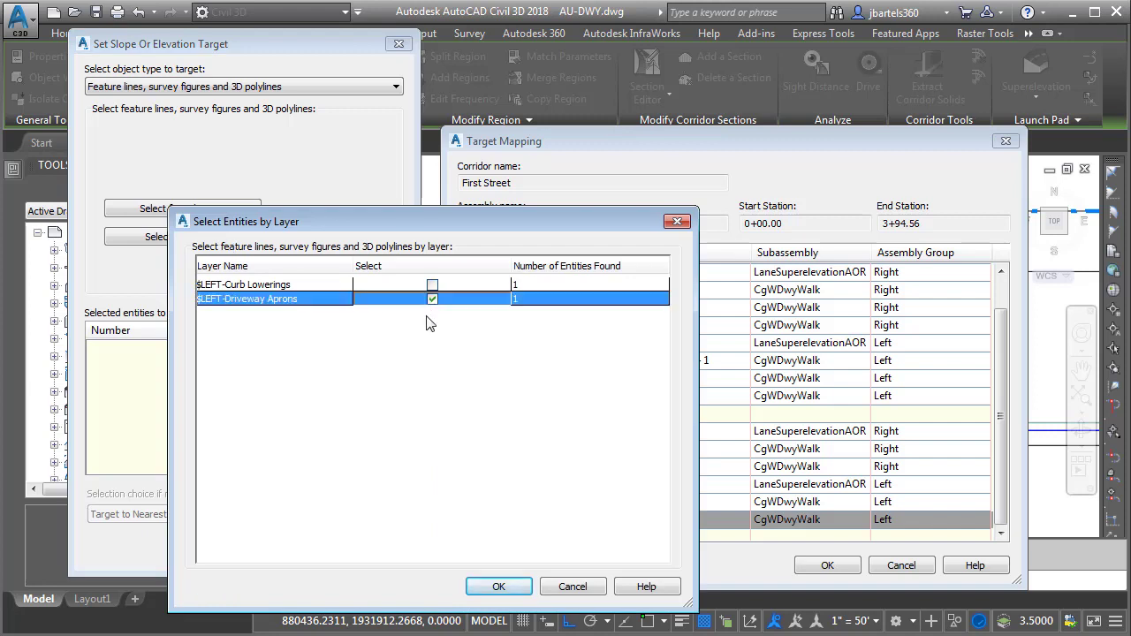
pyautogui.click(497, 587)
pyautogui.click(240, 552)
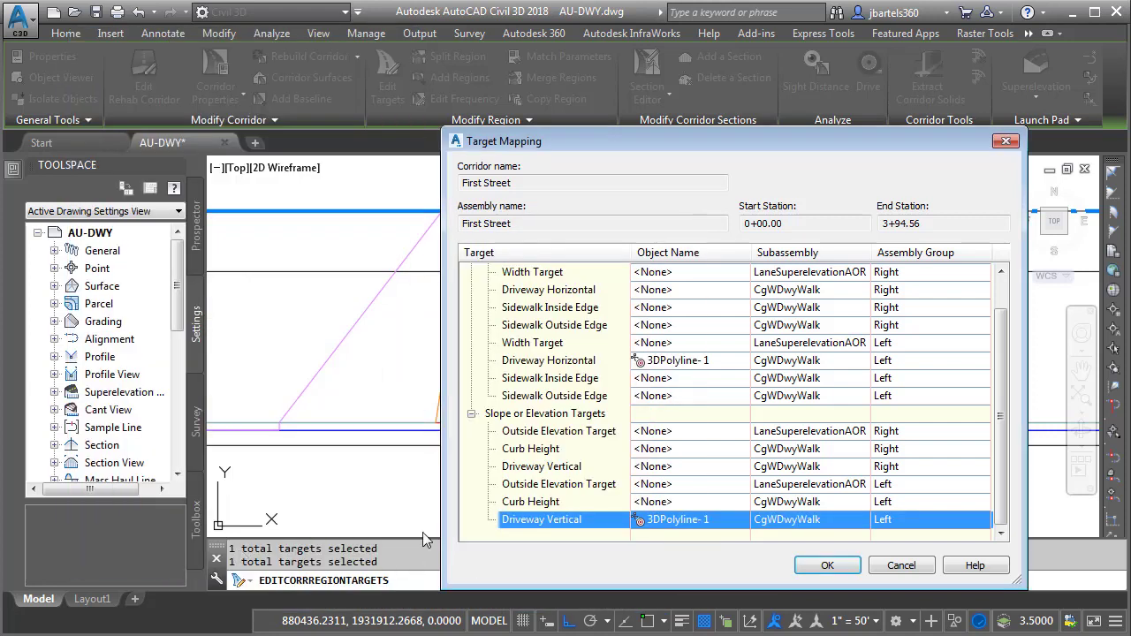
# - Assign the $LEFT-Curb Lowerings layer to the left-side Curb Height target, apply the target mapping and end the region editing command
pyautogui.click(651, 502)
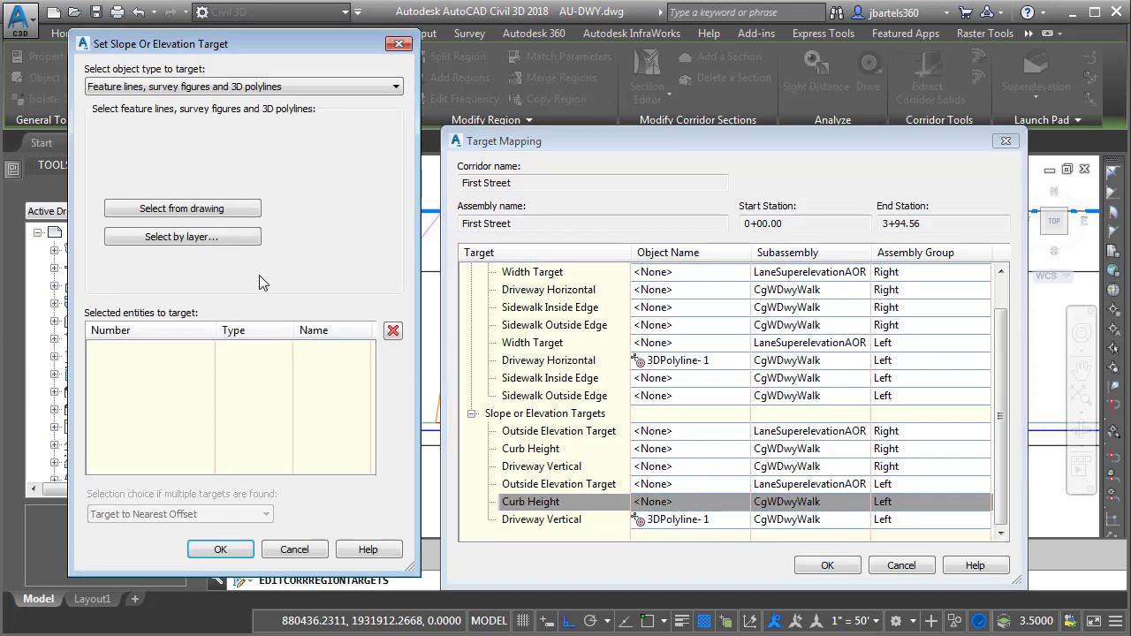
pyautogui.click(208, 239)
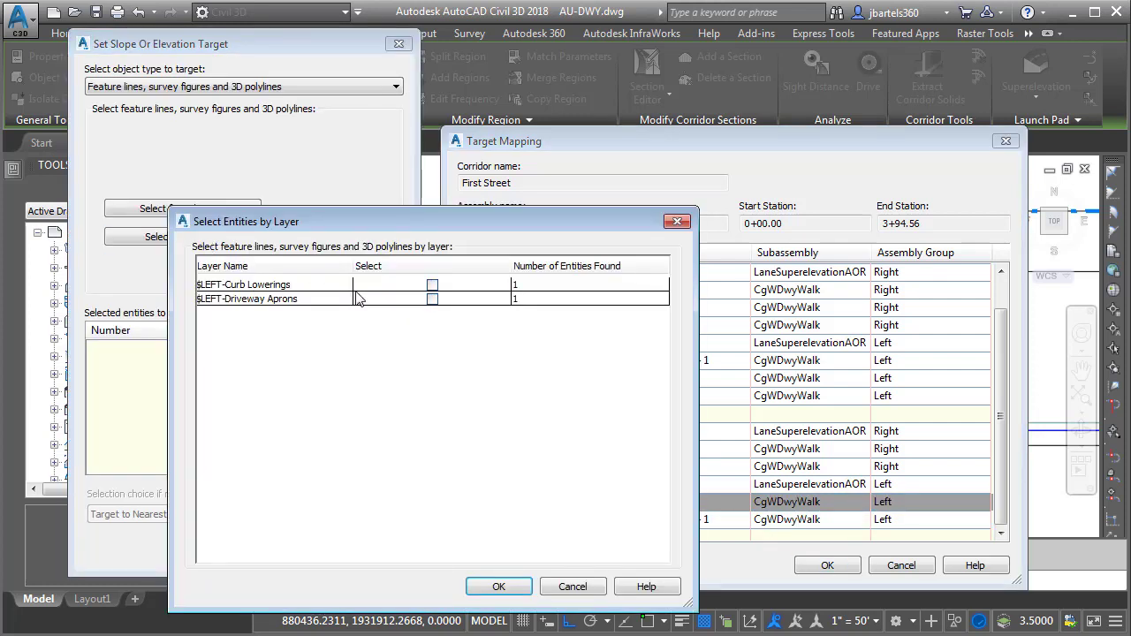
pyautogui.click(432, 286)
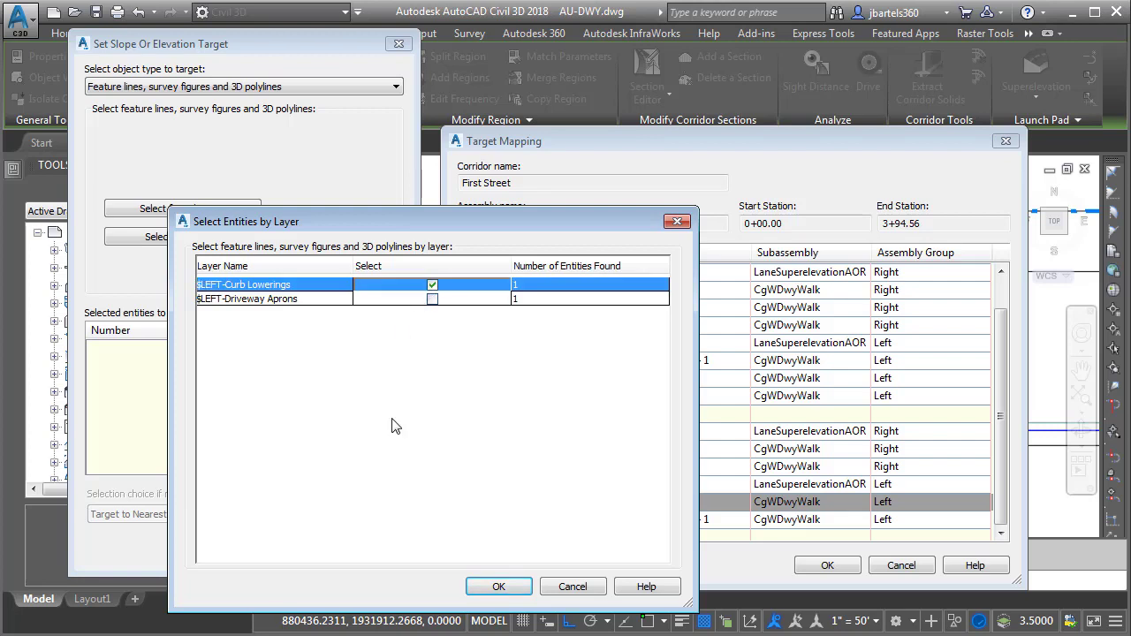
pyautogui.click(495, 586)
pyautogui.click(234, 553)
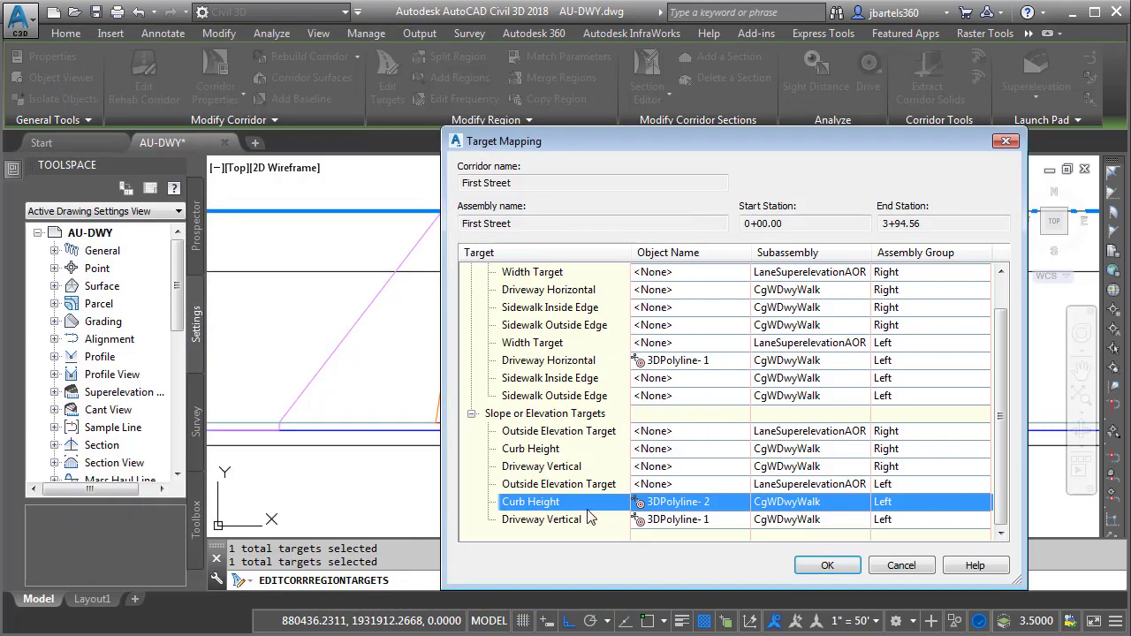
pyautogui.click(811, 565)
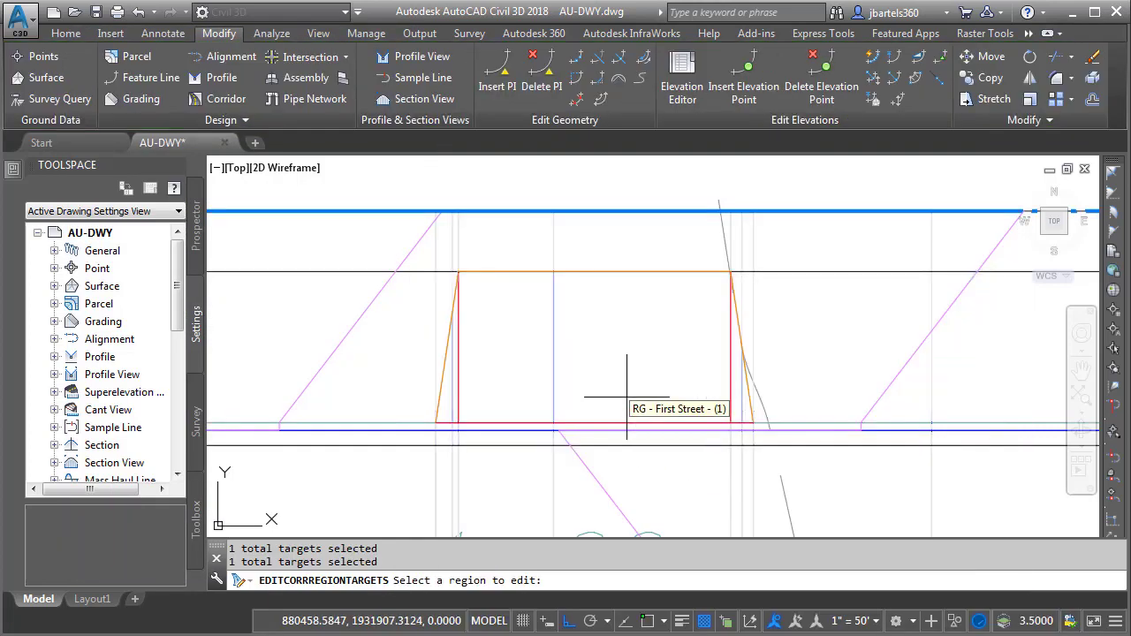
pyautogui.click(613, 391)
pyautogui.press('Escape')
pyautogui.press('Escape')
# - Inspect the First Street TOP surface around the driveway in the Object Viewer, from oblique close-up angles
pyautogui.click(606, 408)
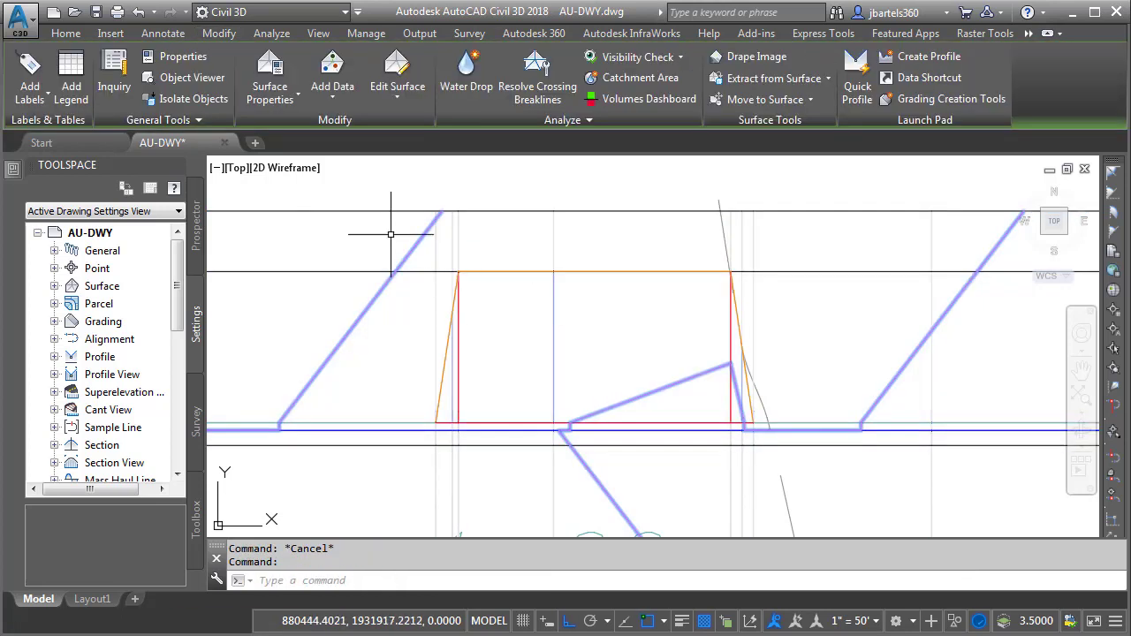
pyautogui.click(192, 78)
pyautogui.moveTo(414, 277)
pyautogui.mouseDown(button='middle')
pyautogui.moveTo(622, 363)
pyautogui.moveTo(593, 336)
pyautogui.moveTo(578, 227)
pyautogui.moveTo(528, 301)
pyautogui.mouseUp(button='middle')
pyautogui.scroll(5, 527, 302)
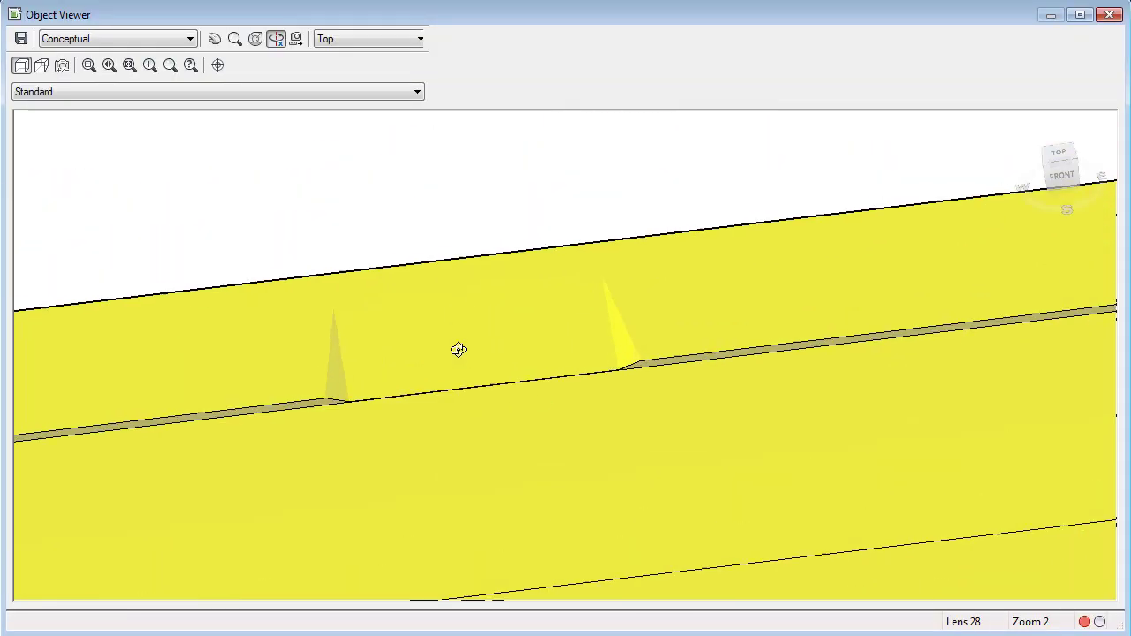
pyautogui.keyDown('shift'); pyautogui.moveTo(473, 398); pyautogui.dragTo(868, 184, button='middle'); pyautogui.keyUp('shift')
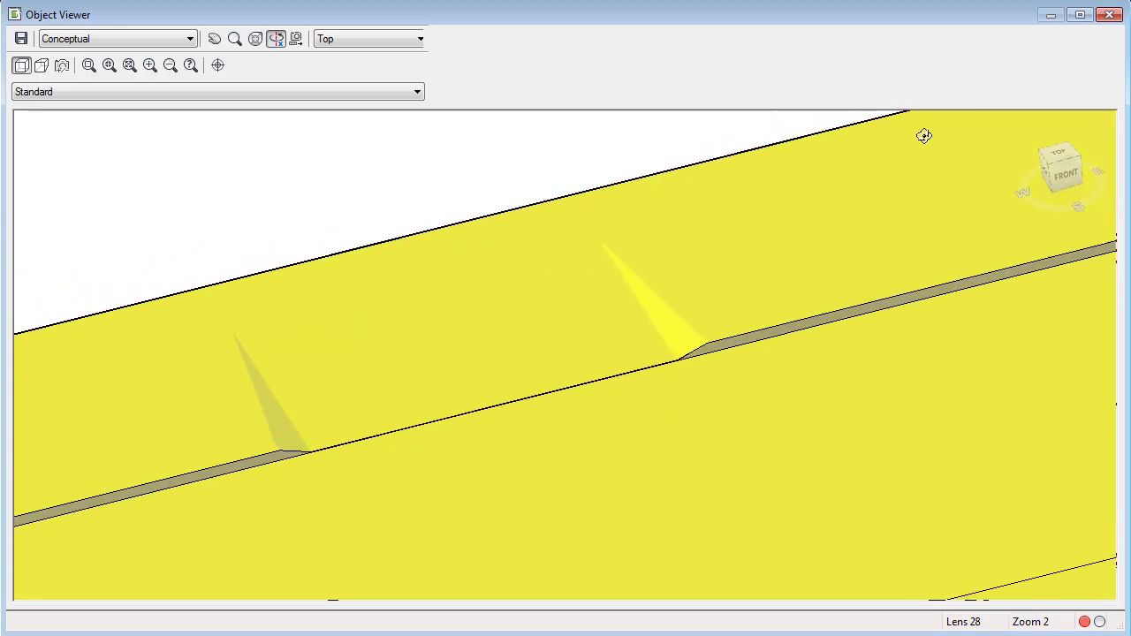
pyautogui.click(1110, 15)
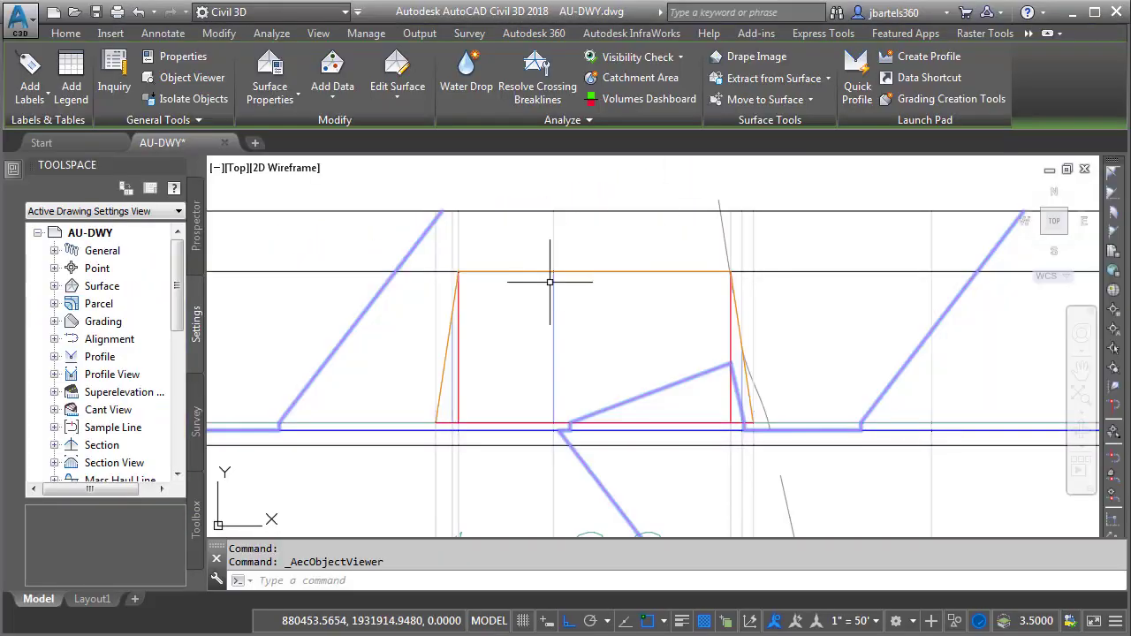
# - Open the First Street corridor in the Section Editor and bring the driveway close up in the plan view
pyautogui.scroll(-1, 518, 313)
pyautogui.scroll(-1, 504, 312)
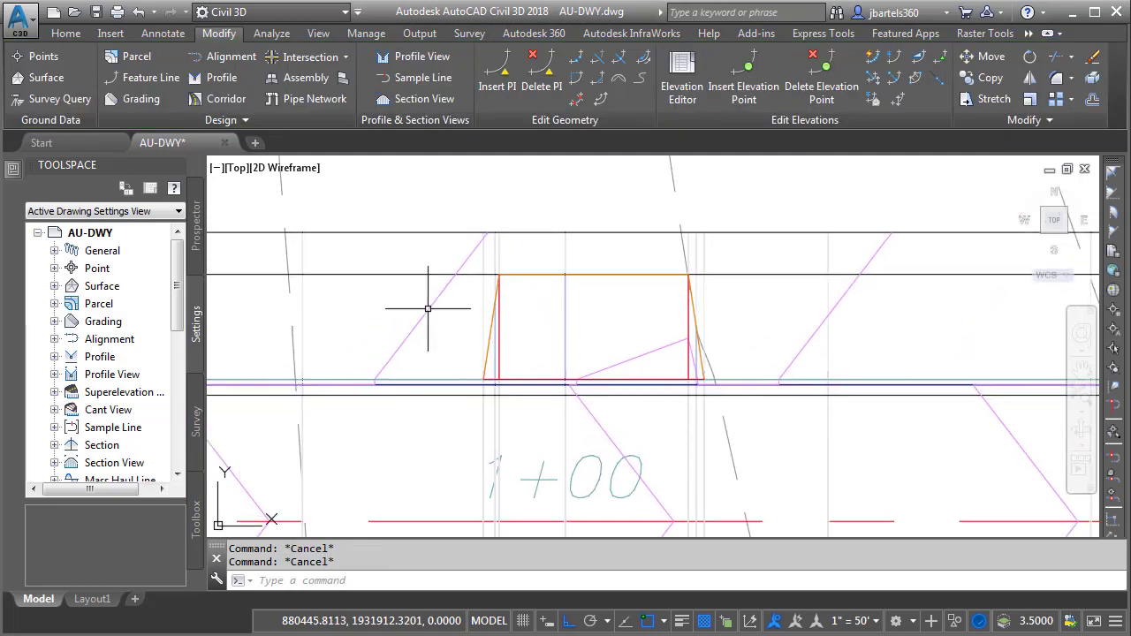
pyautogui.click(303, 304)
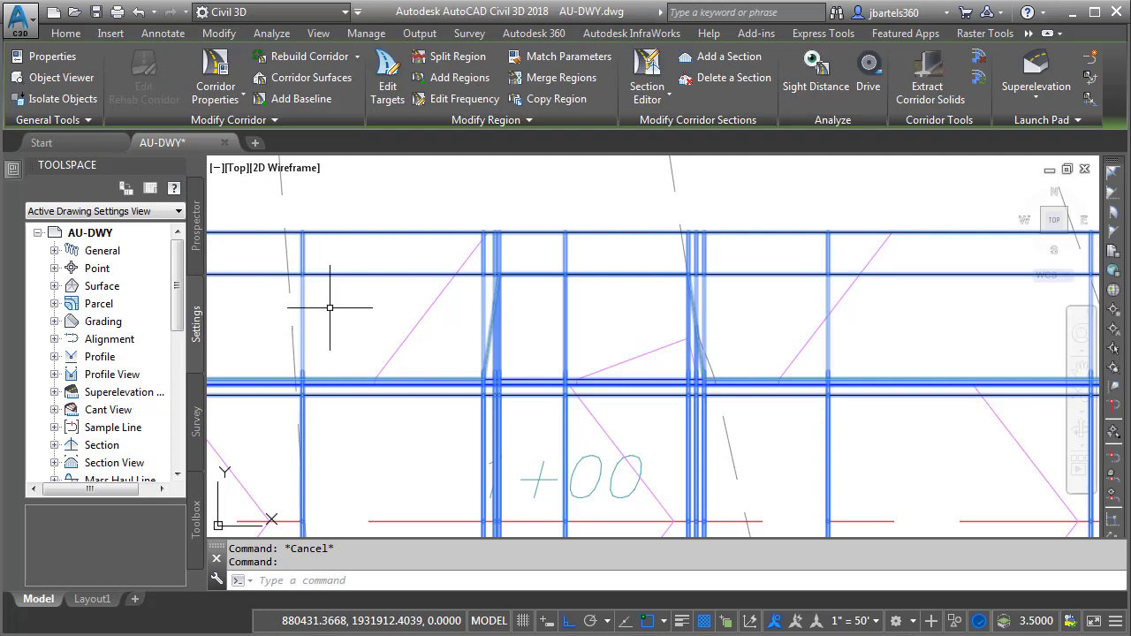
pyautogui.click(647, 69)
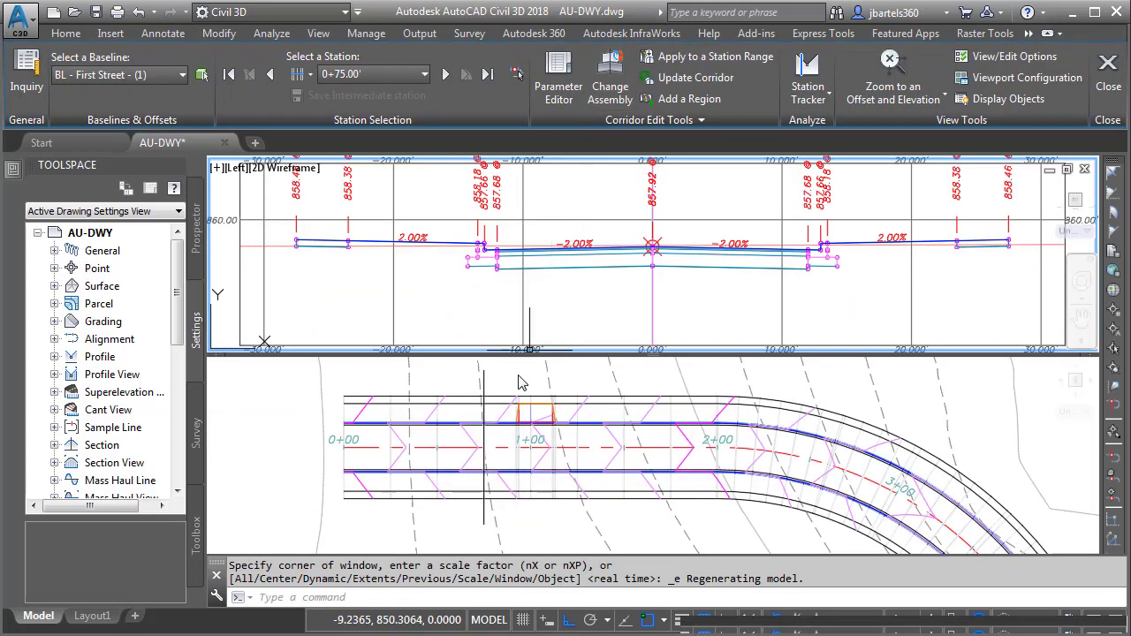
pyautogui.moveTo(539, 397); pyautogui.dragTo(566, 441, button='middle')
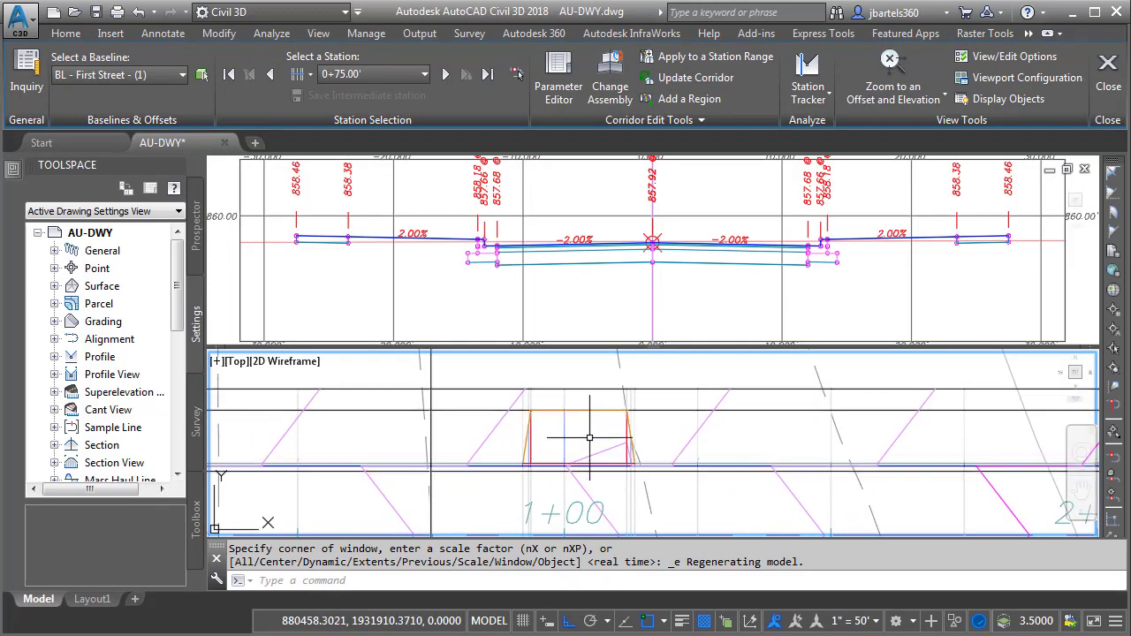
# - Erase the two straight lines inside the driveway that run from the apron's back corners to the curb
pyautogui.click(624, 434)
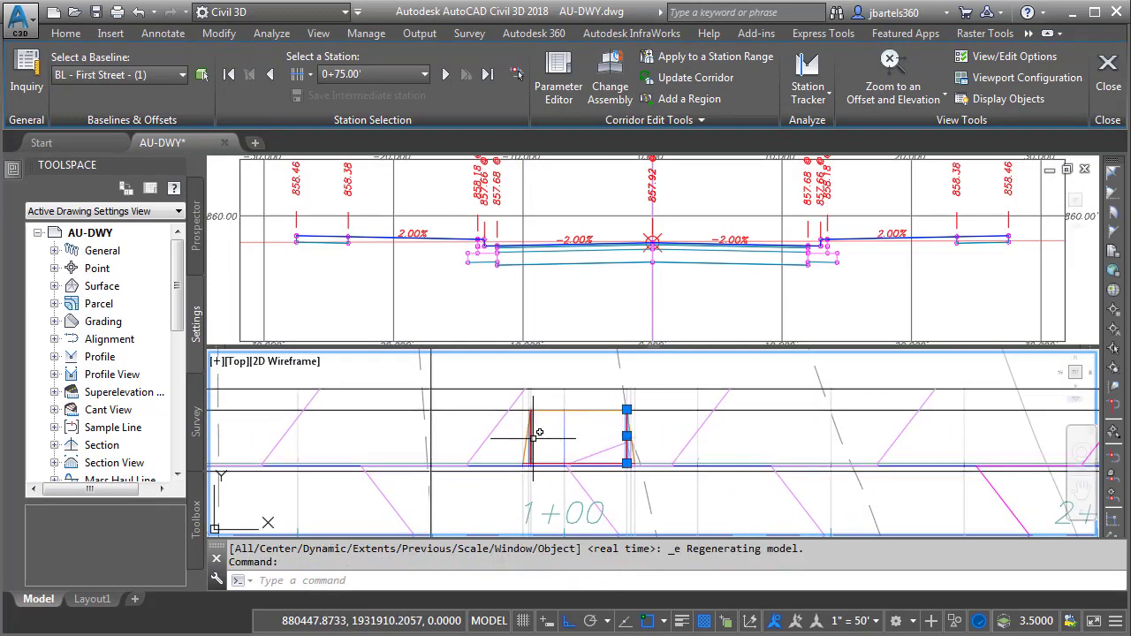
pyautogui.click(532, 437)
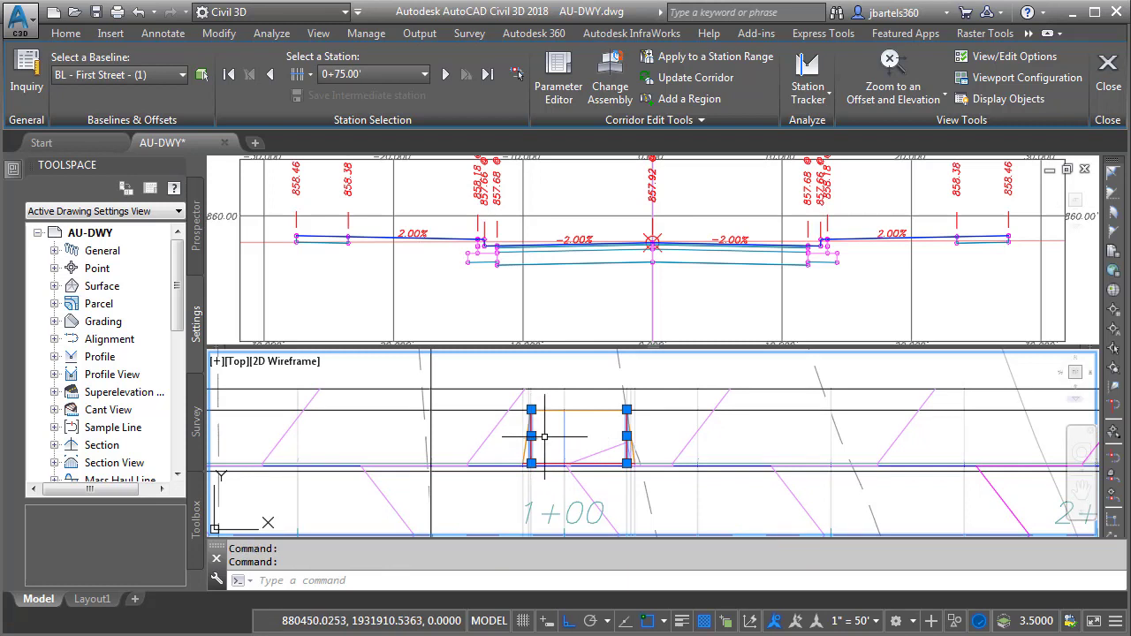
pyautogui.press('Delete')
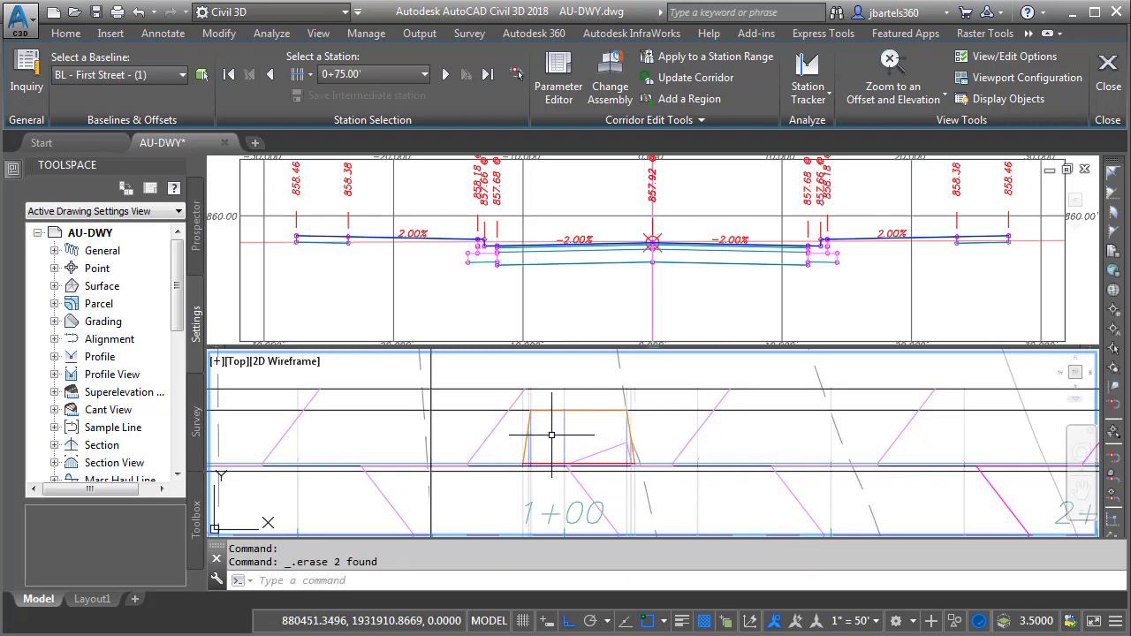
# - Hold the section view on the left curb and sidewalk with Zoom to an Offset and Elevation, and step through the driveway stations to 1+12.46
pyautogui.click(450, 285)
pyautogui.scroll(5, 495, 288)
pyautogui.moveTo(524, 288); pyautogui.dragTo(631, 300, button='middle')
pyautogui.click(889, 61)
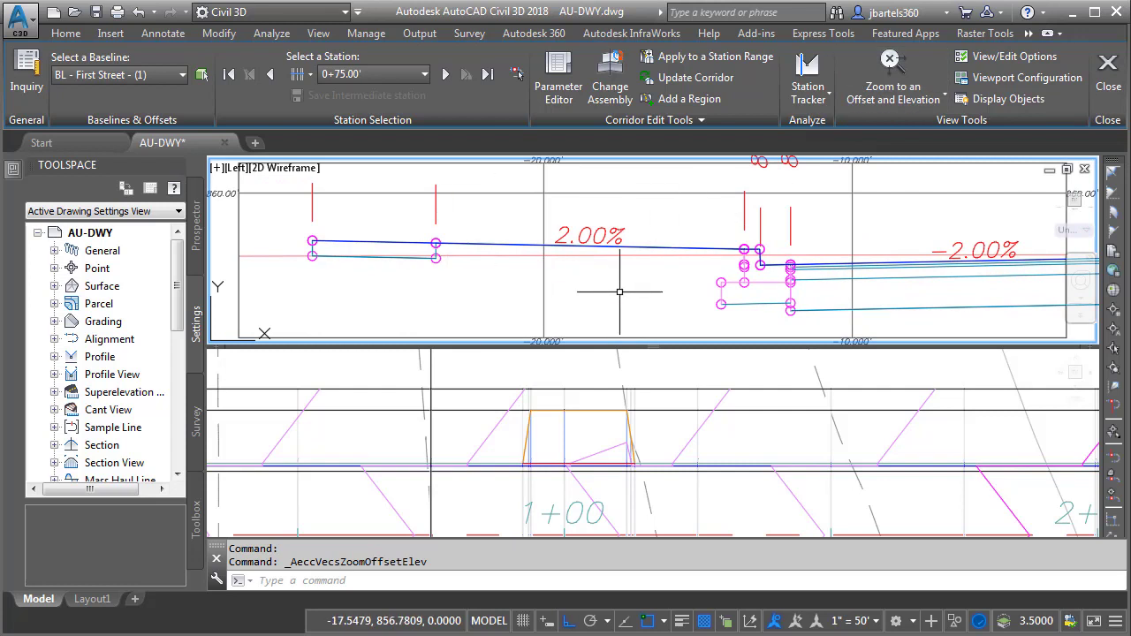
pyautogui.click(445, 74)
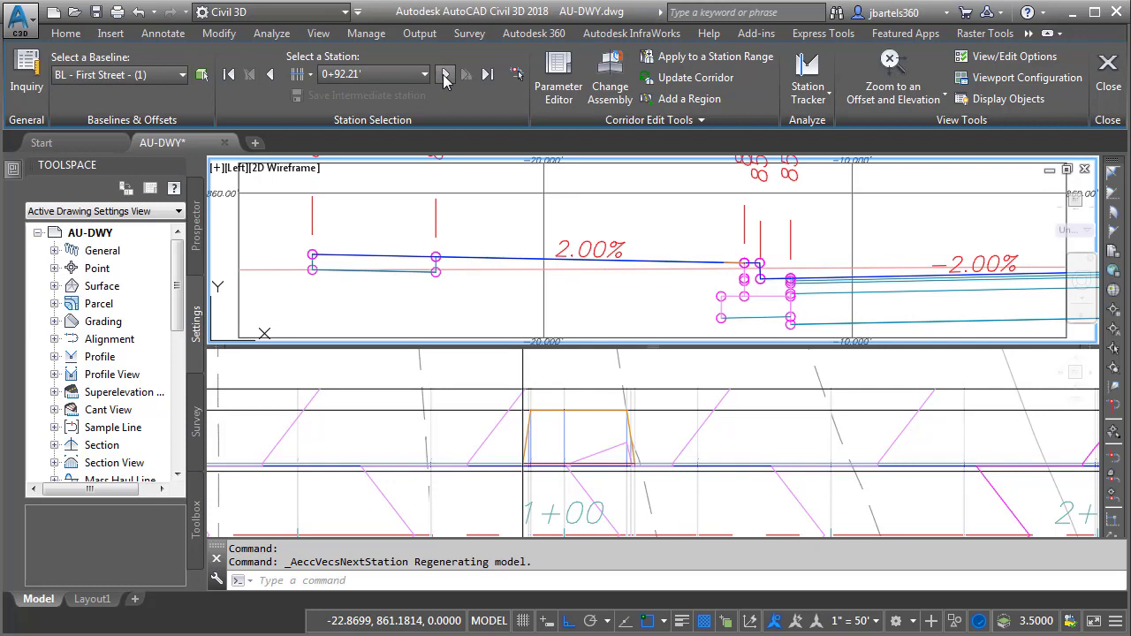
pyautogui.click(444, 74)
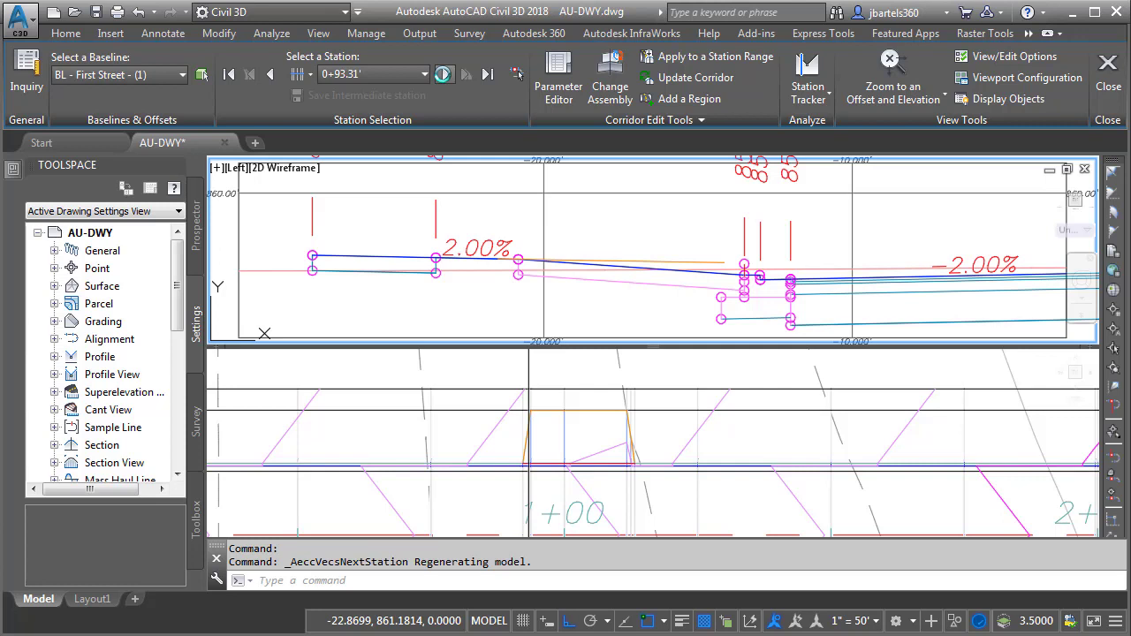
pyautogui.click(445, 74)
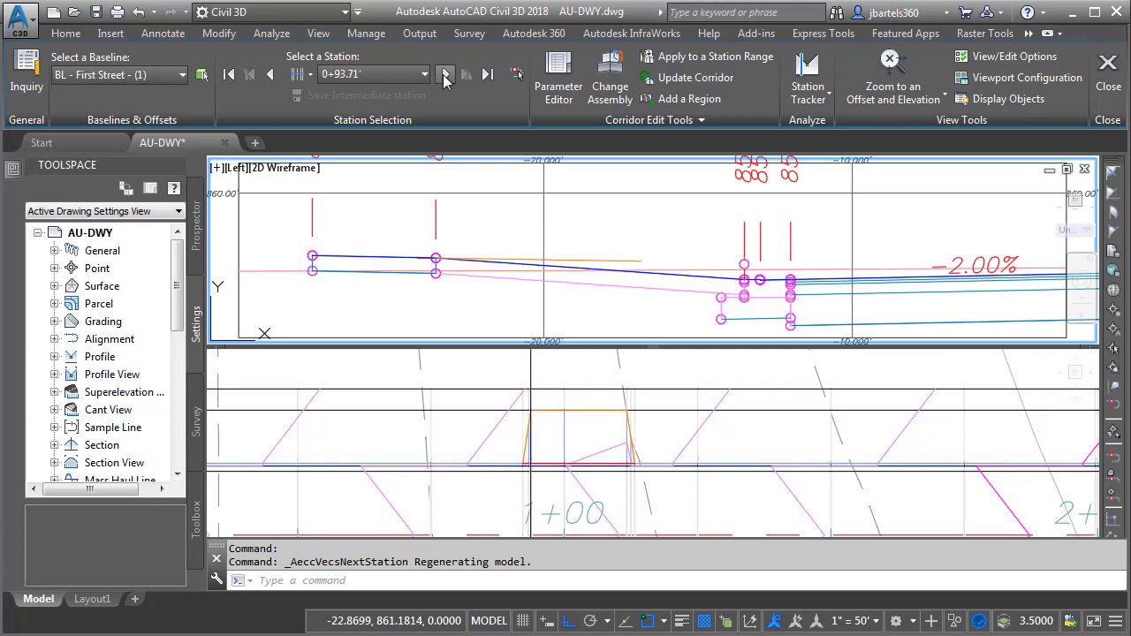
pyautogui.click(444, 75)
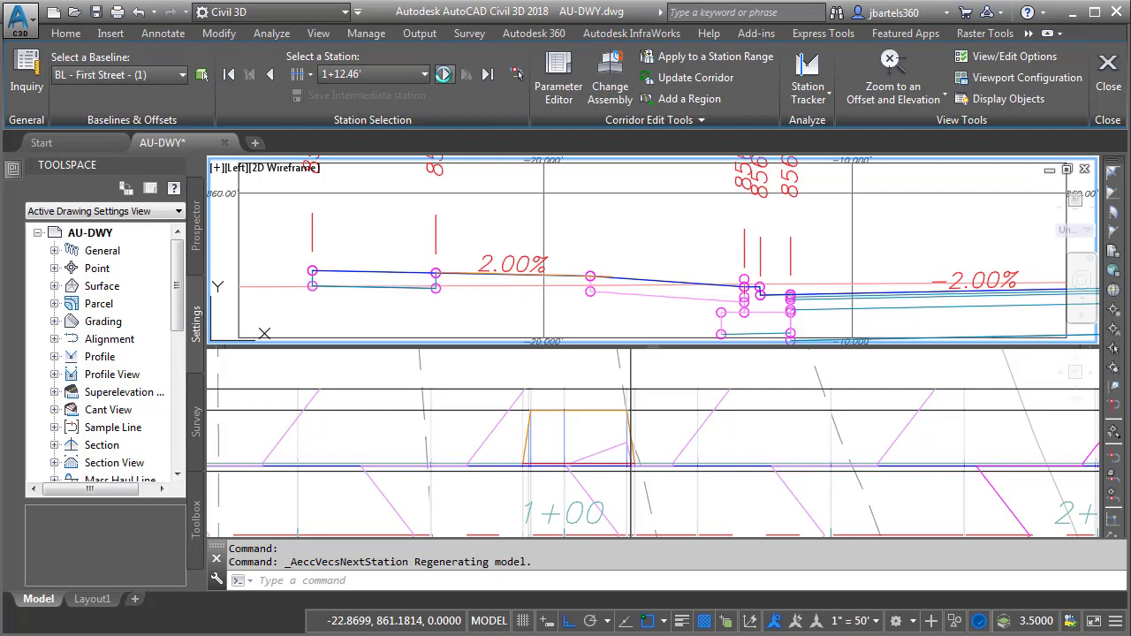
# - Step the section view on to station 1+25.00 and back through the driveway to 0+75.00, and close the Section Editor
pyautogui.click(445, 76)
pyautogui.click(445, 76)
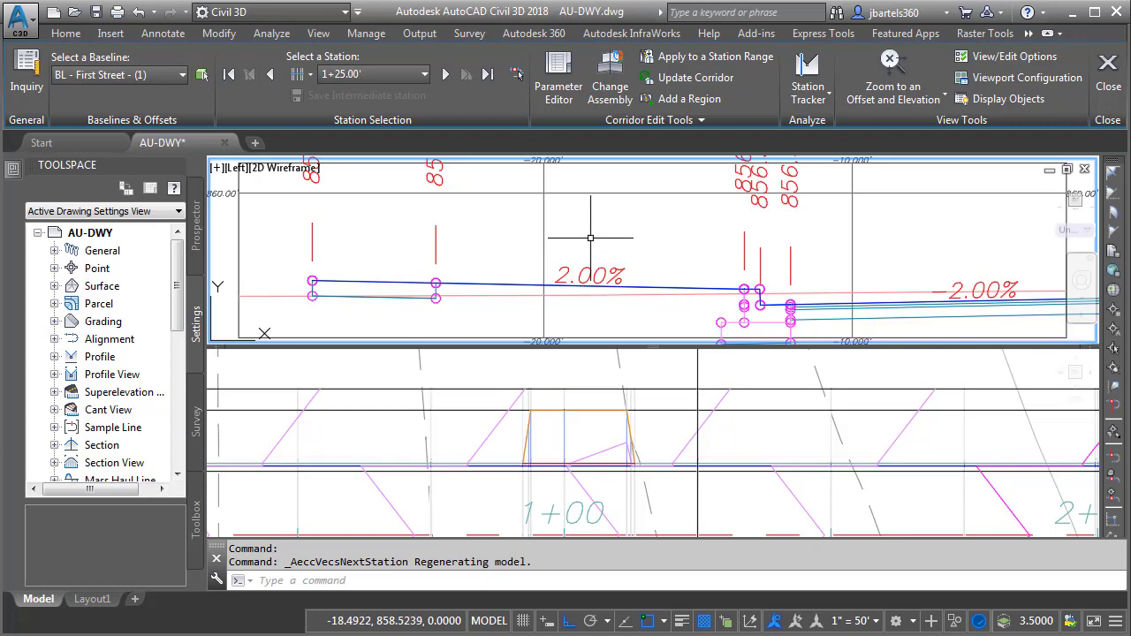
pyautogui.click(271, 75)
pyautogui.click(271, 76)
pyautogui.click(271, 75)
pyautogui.click(271, 75)
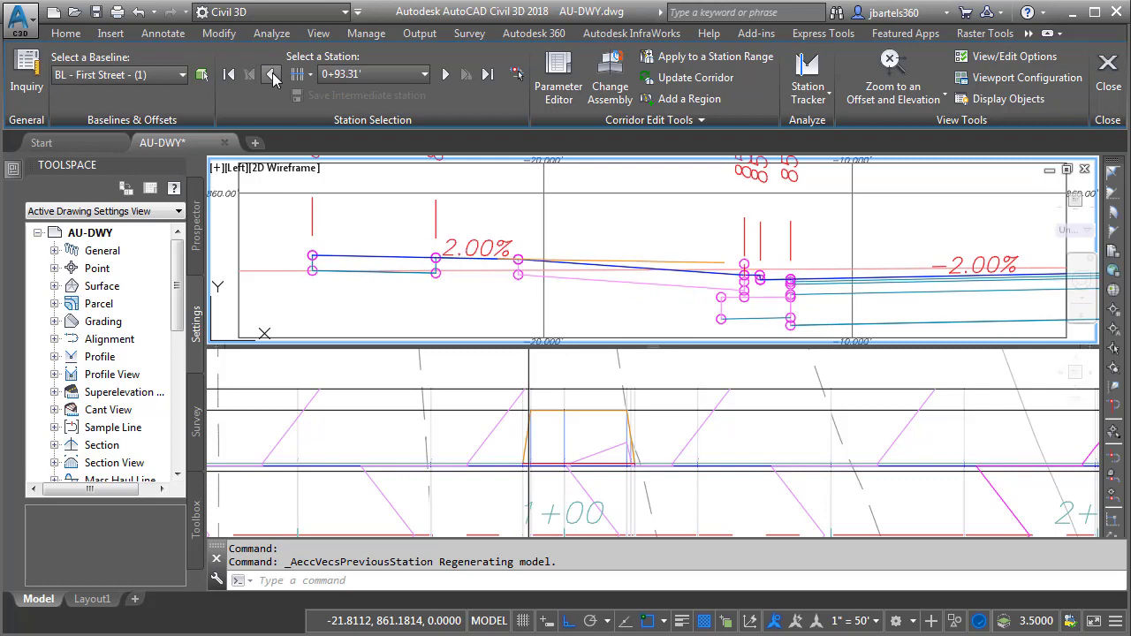
pyautogui.click(271, 75)
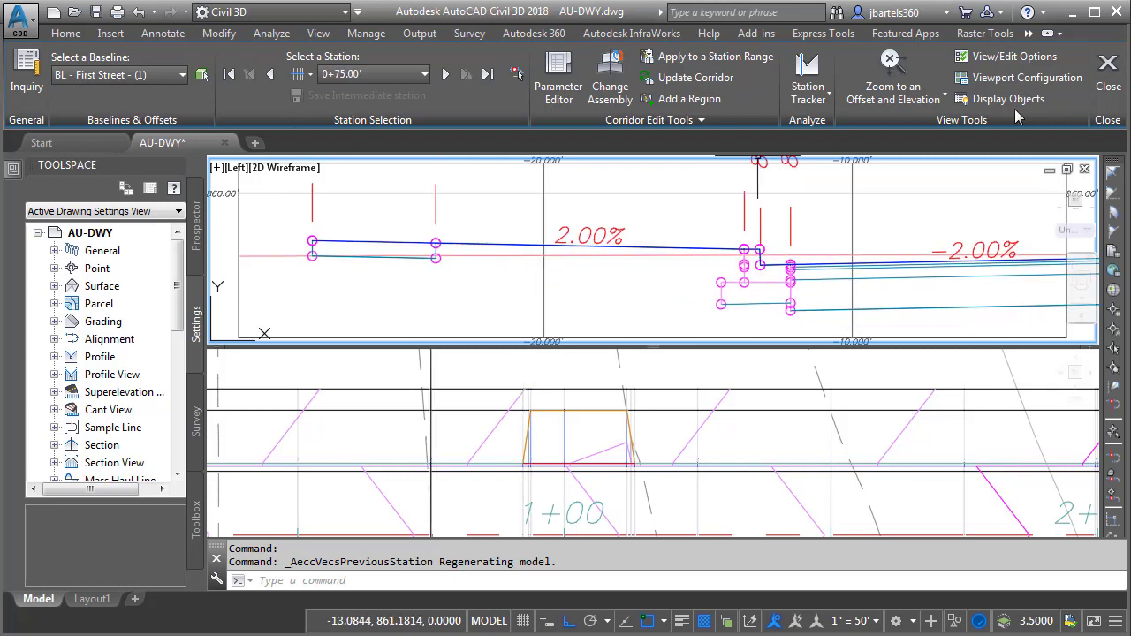
pyautogui.click(1108, 71)
# - Insert the Right-Driveway block on the opposite side of First Street, placing it with a nearest snap on the sidewalk's street-side edge
pyautogui.scroll(-2, 619, 336)
pyautogui.moveTo(618, 336)
pyautogui.mouseDown(button='middle')
pyautogui.moveTo(684, 401)
pyautogui.moveTo(671, 344)
pyautogui.moveTo(639, 321)
pyautogui.mouseUp(button='middle')
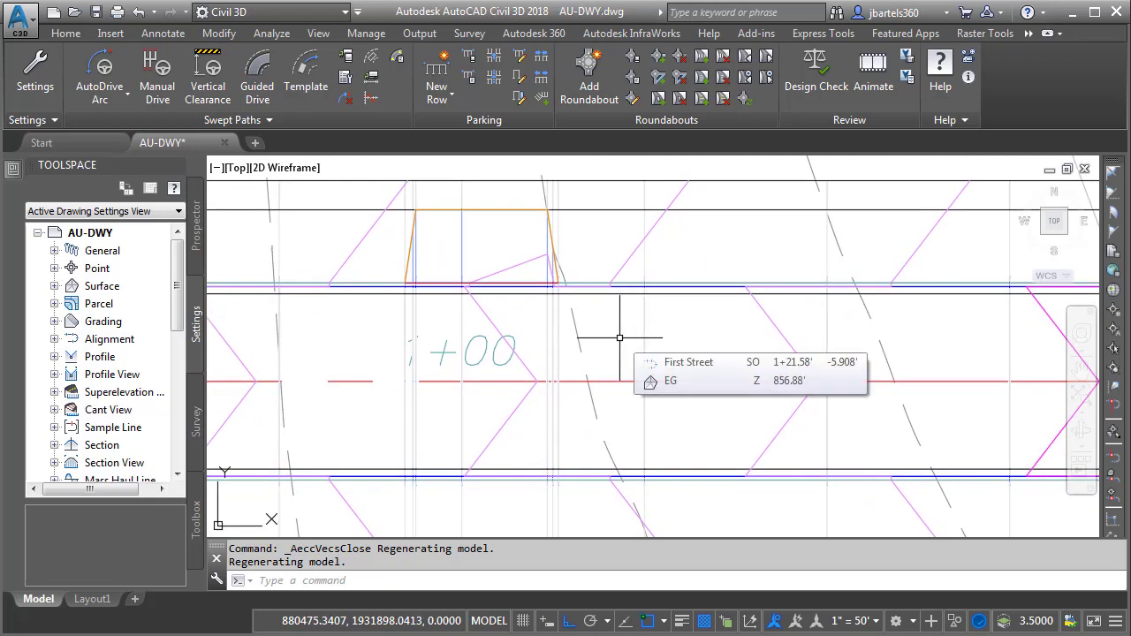
pyautogui.write('insert')
pyautogui.press('Return')
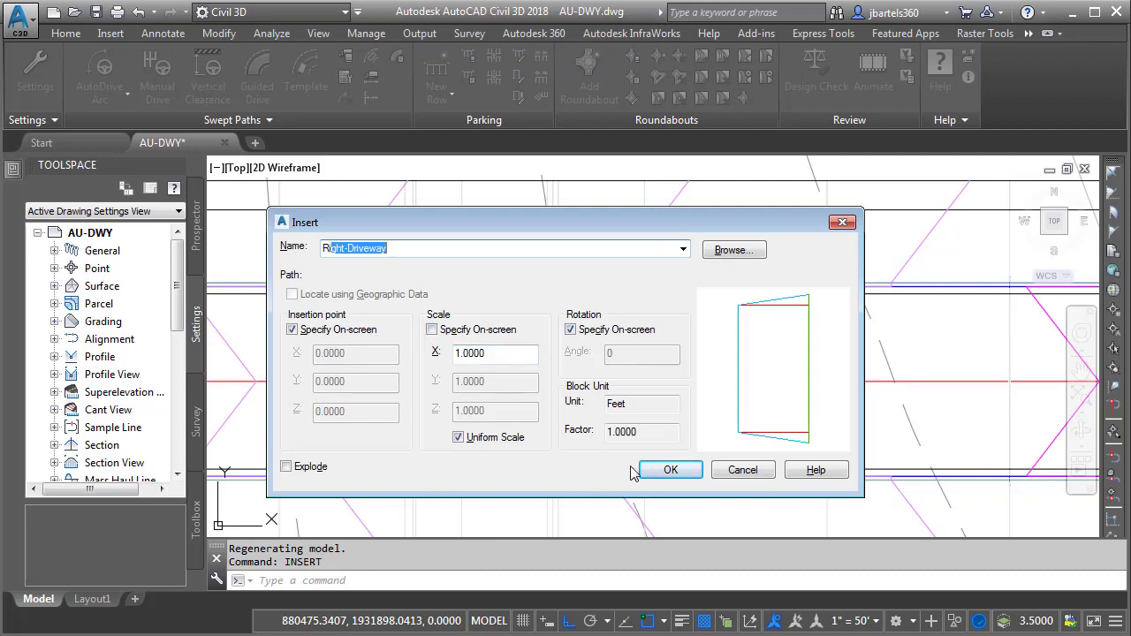
pyautogui.click(669, 470)
pyautogui.moveTo(619, 416); pyautogui.dragTo(536, 313, button='middle')
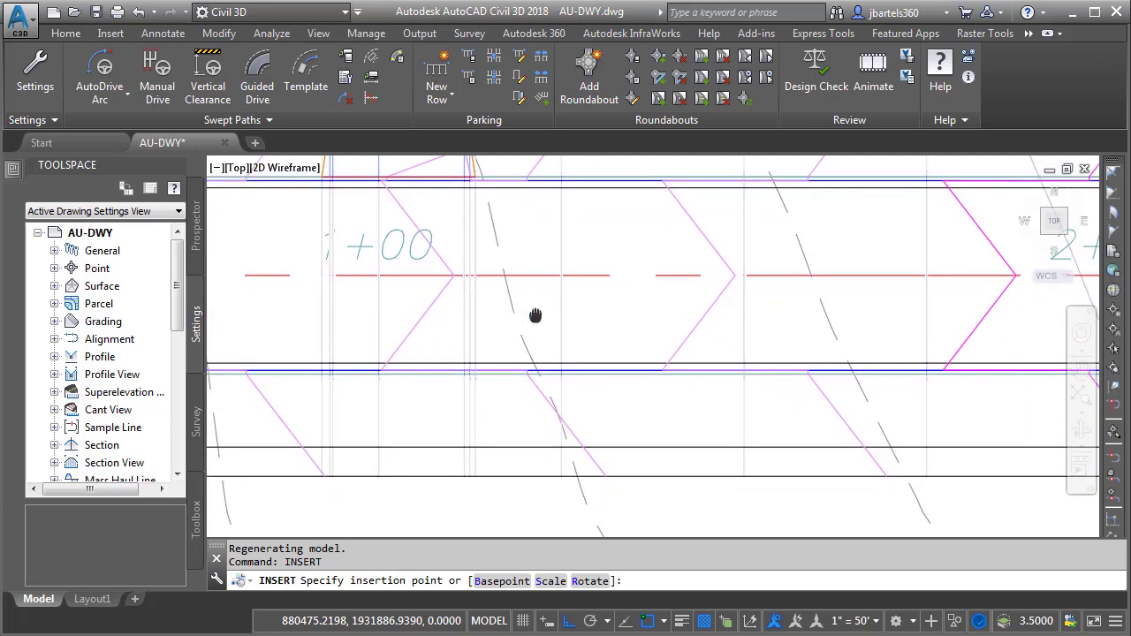
pyautogui.keyDown('shift'); pyautogui.rightClick(605, 300); pyautogui.keyUp('shift')
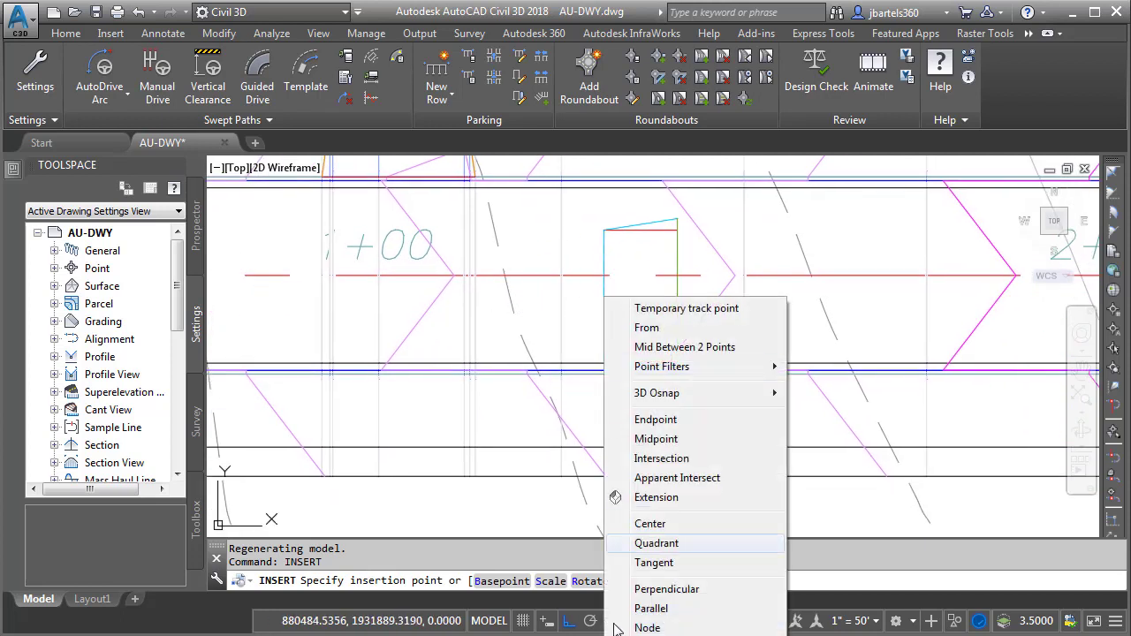
pyautogui.press('r')
pyautogui.click(528, 447)
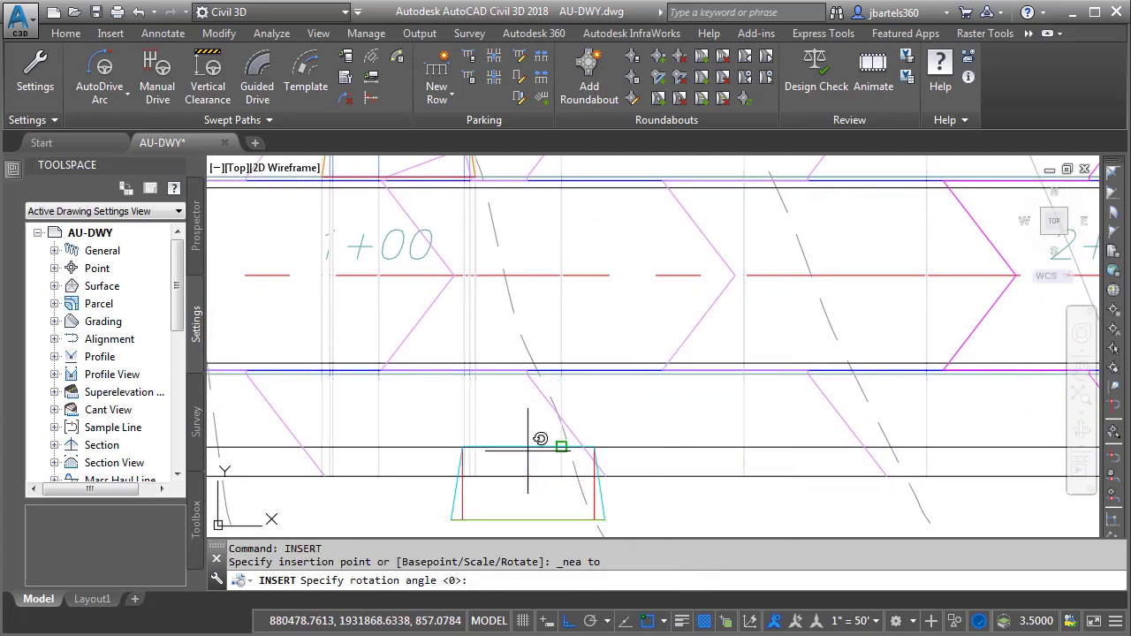
# - Rotate the inserted driveway block perpendicular to the First Street centerline so its wide end meets the curb
pyautogui.scroll(2, 529, 427)
pyautogui.keyDown('shift'); pyautogui.rightClick(525, 415); pyautogui.keyUp('shift')
pyautogui.click(584, 286)
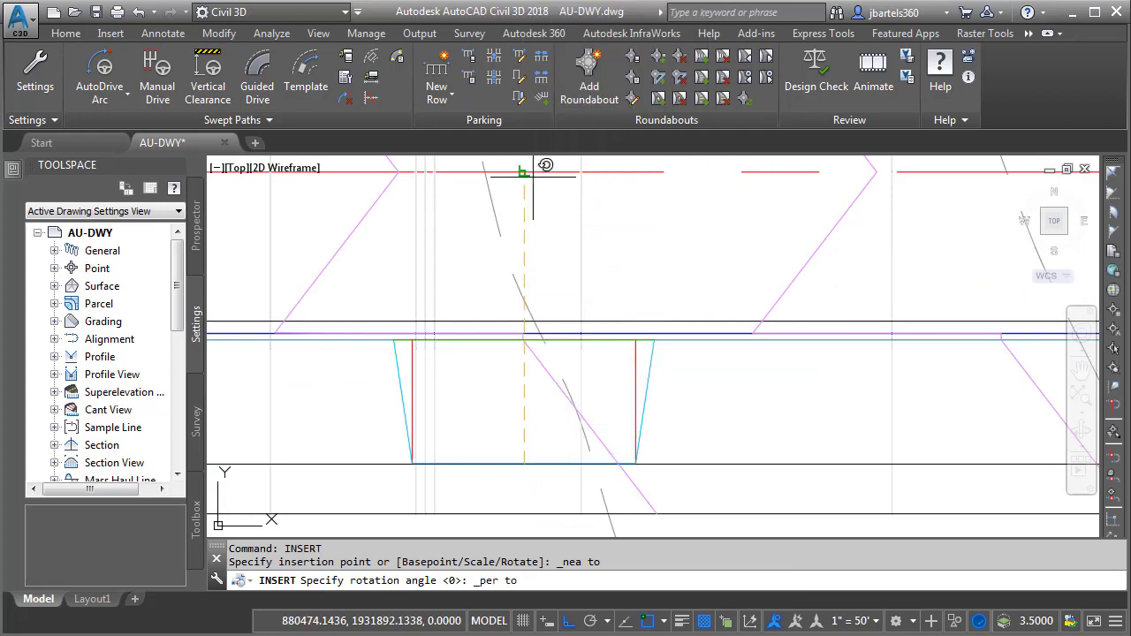
pyautogui.click(487, 303)
# - Explode the newly inserted right driveway block into separate lines
pyautogui.scroll(3, 468, 379)
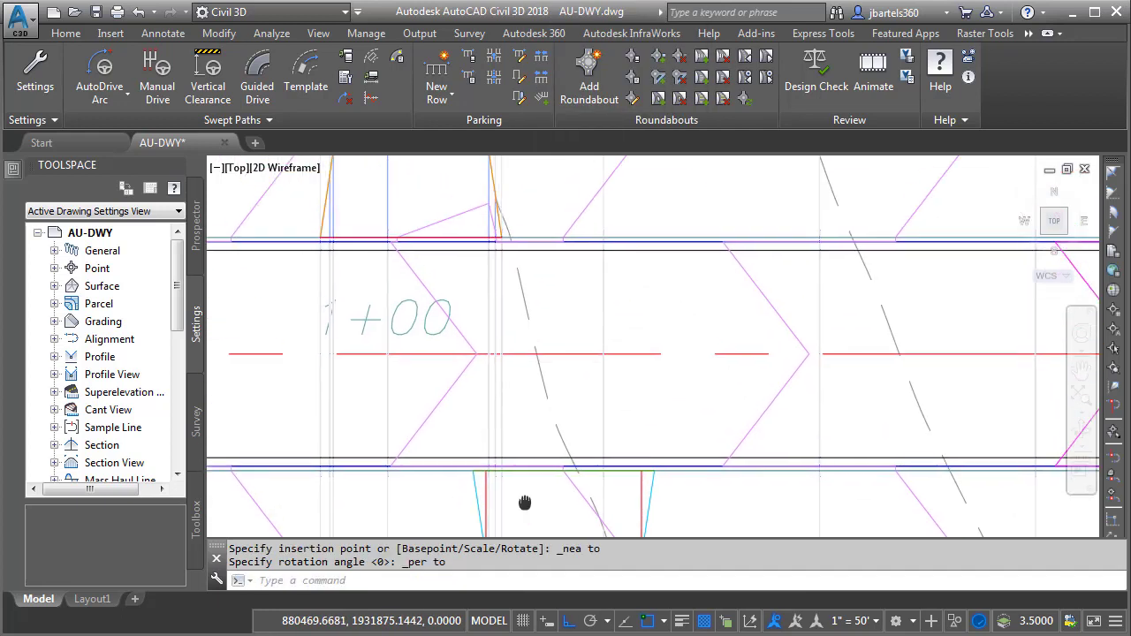
pyautogui.moveTo(497, 467)
pyautogui.mouseDown(button='middle')
pyautogui.moveTo(457, 485)
pyautogui.moveTo(492, 380)
pyautogui.mouseUp(button='middle')
pyautogui.scroll(3, 493, 381)
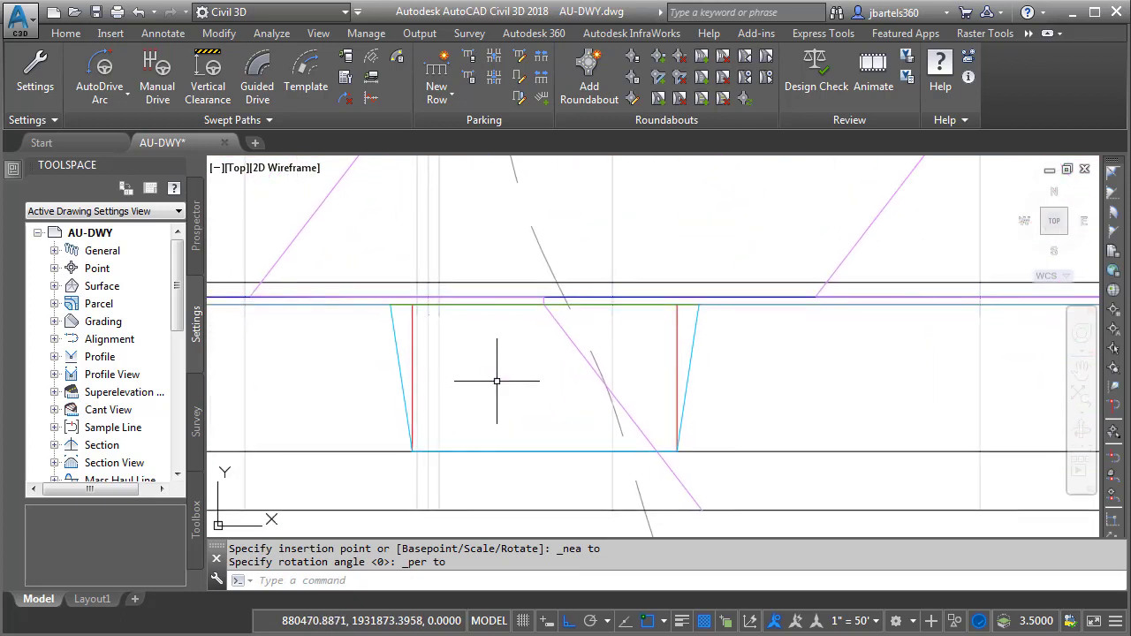
pyautogui.click(69, 34)
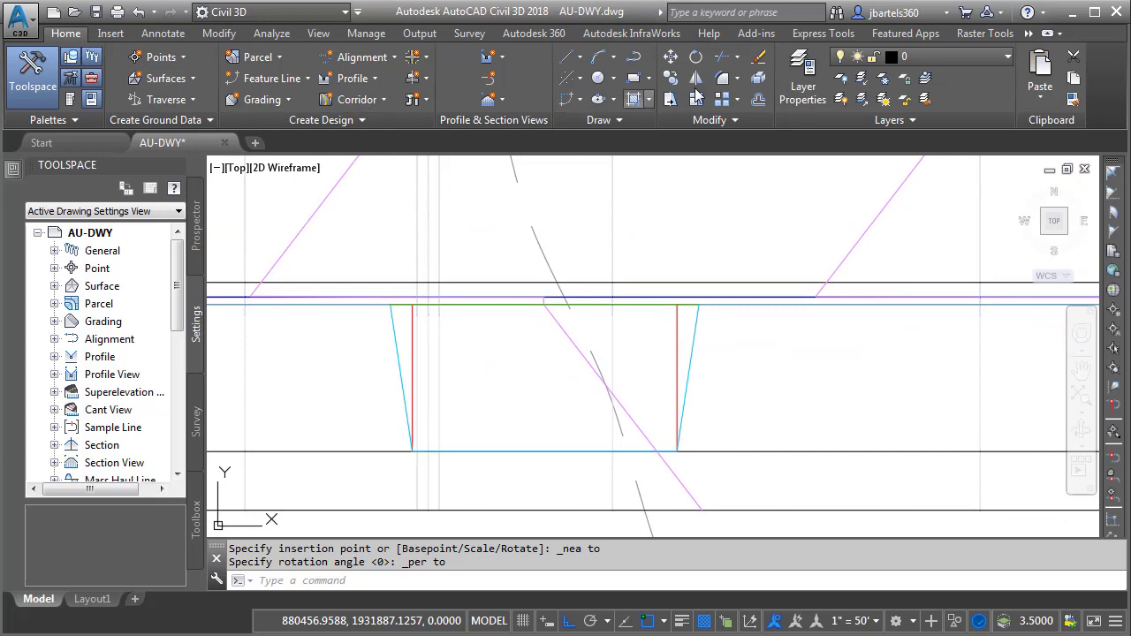
pyautogui.click(758, 78)
pyautogui.click(683, 342)
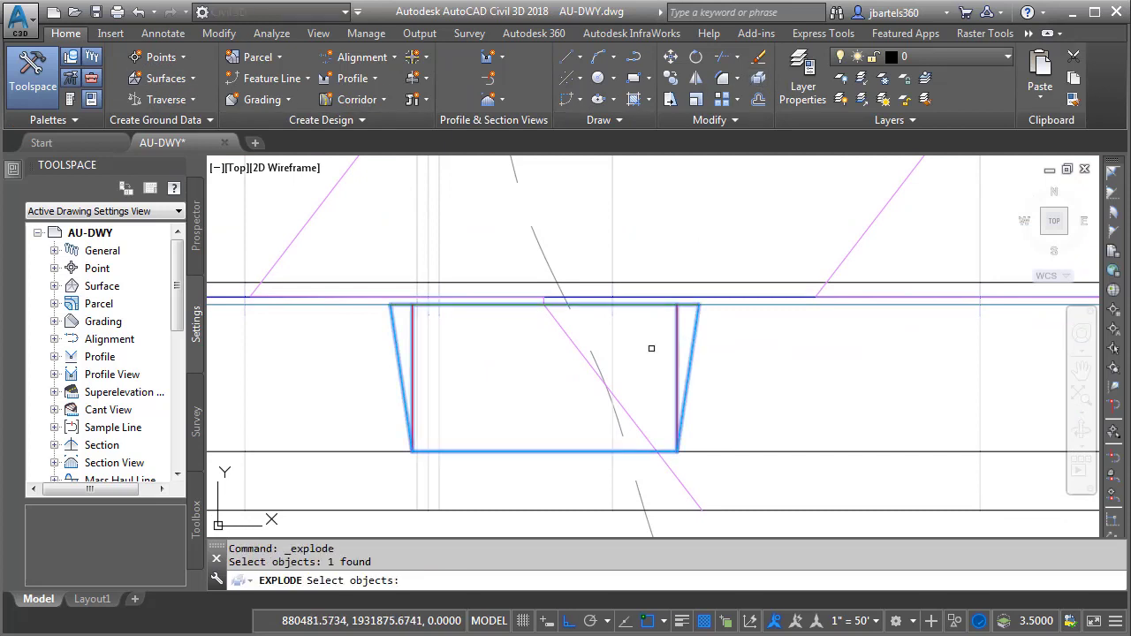
pyautogui.press('Return')
# - Erase the two straight red lines inside the right driveway that run between the sidewalk and the curb
pyautogui.click(677, 343)
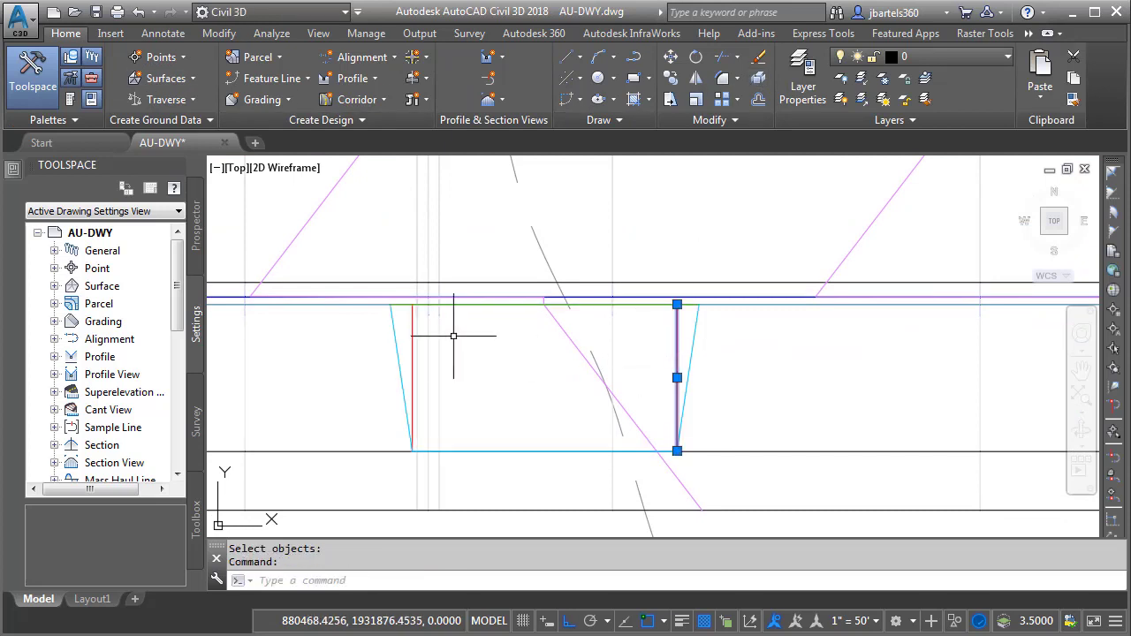
pyautogui.click(412, 328)
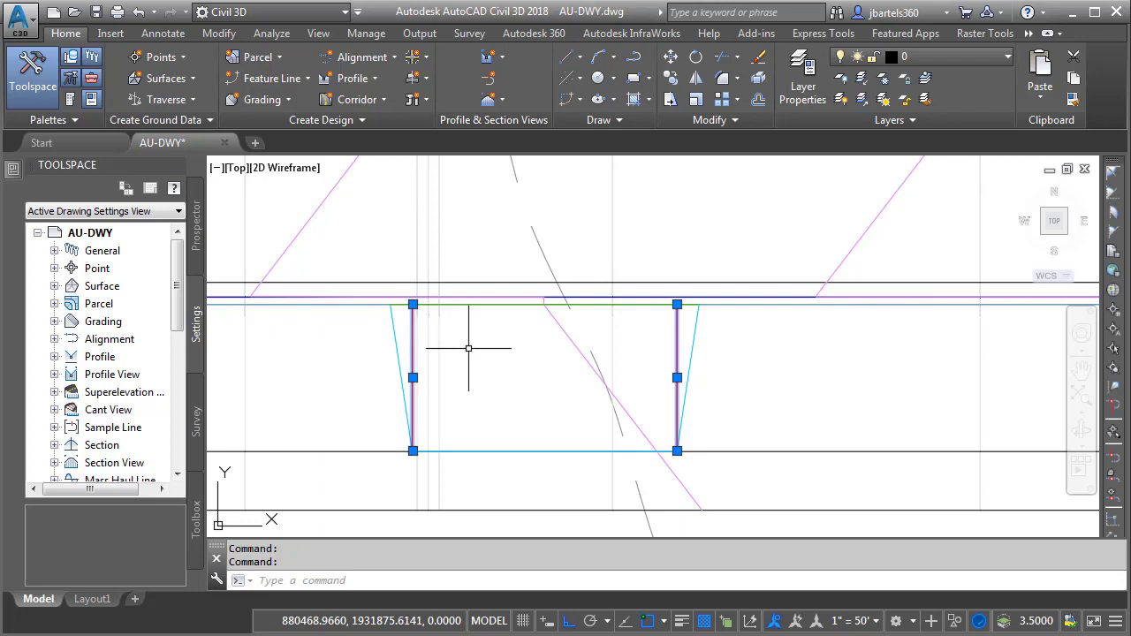
pyautogui.press('Delete')
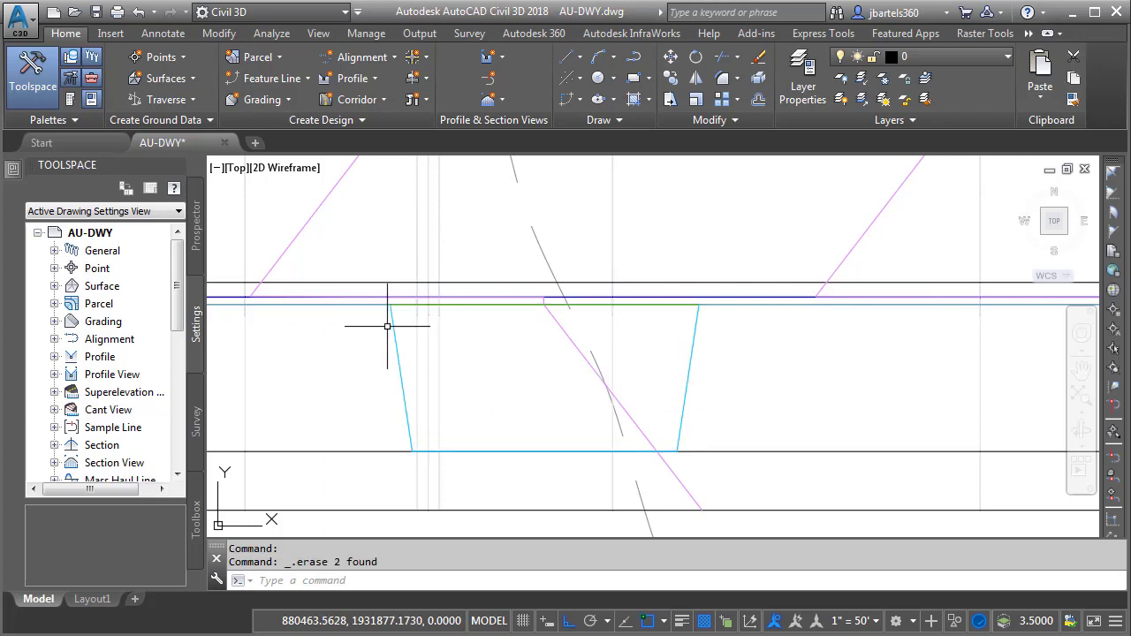
# - Set the right driveway's apron and curb polylines to First Street TOP surface elevations, inserting intermediate grade break points
pyautogui.click(219, 34)
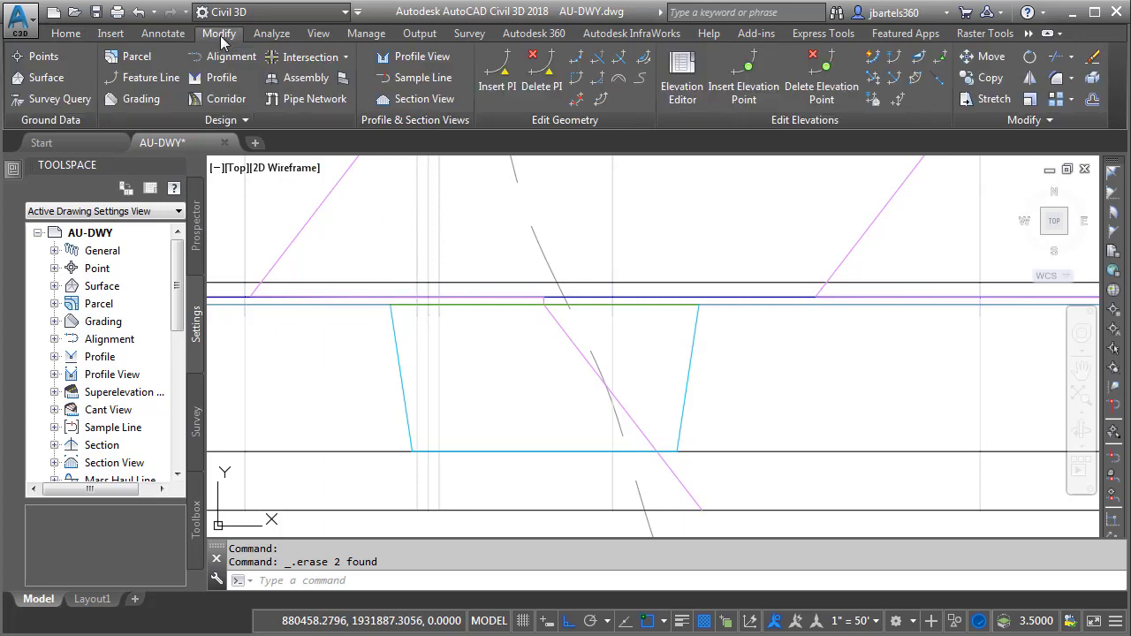
pyautogui.click(873, 100)
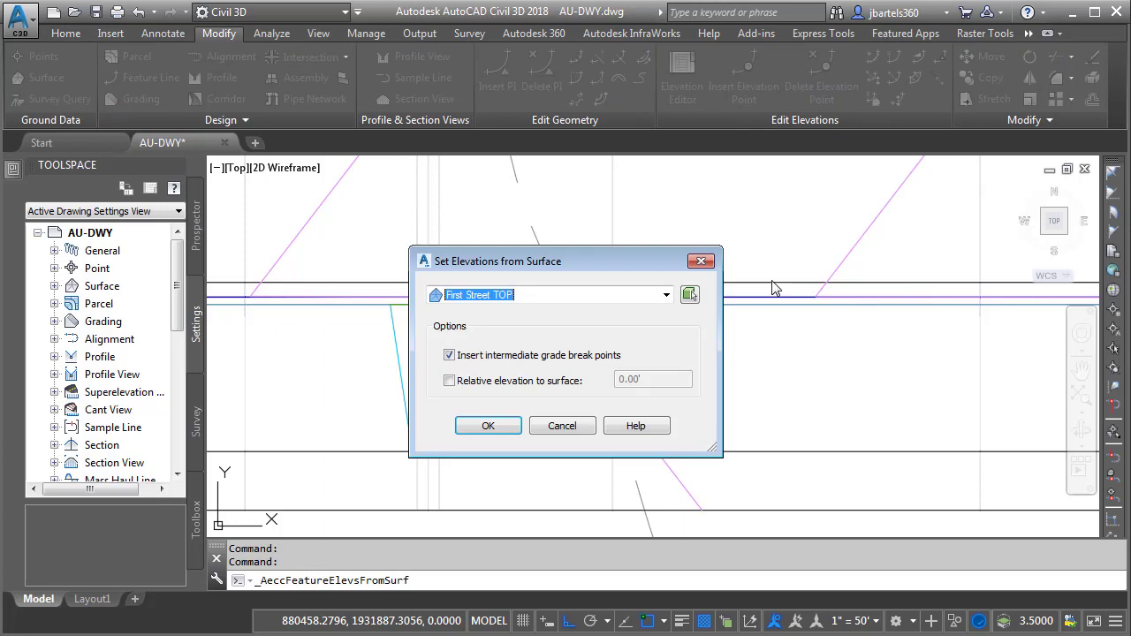
pyautogui.click(488, 426)
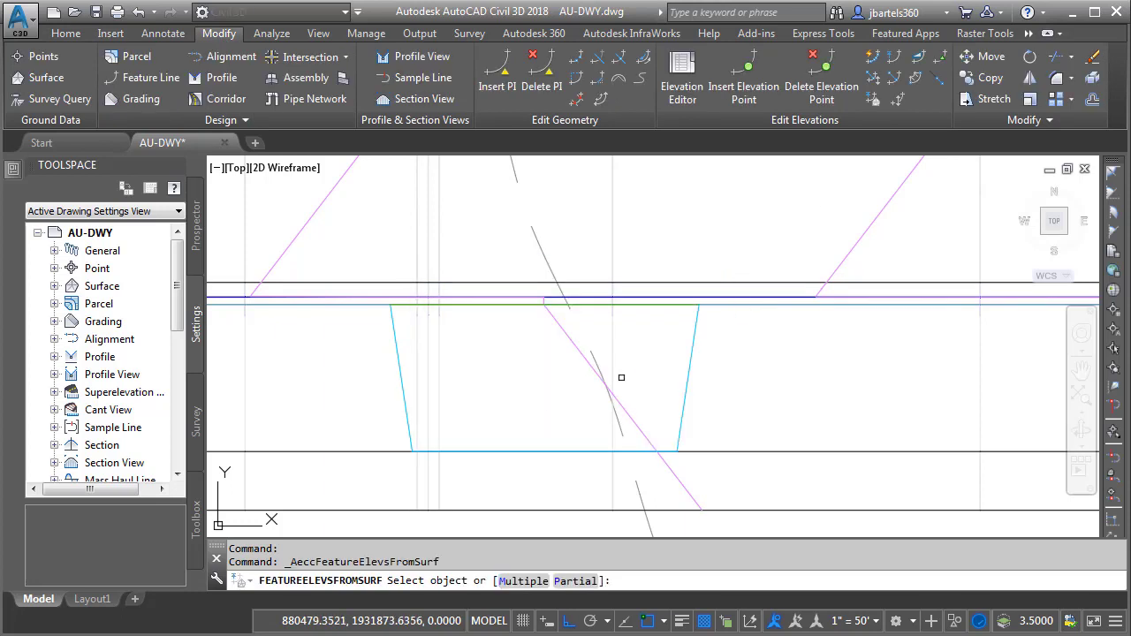
pyautogui.click(691, 358)
pyautogui.click(665, 307)
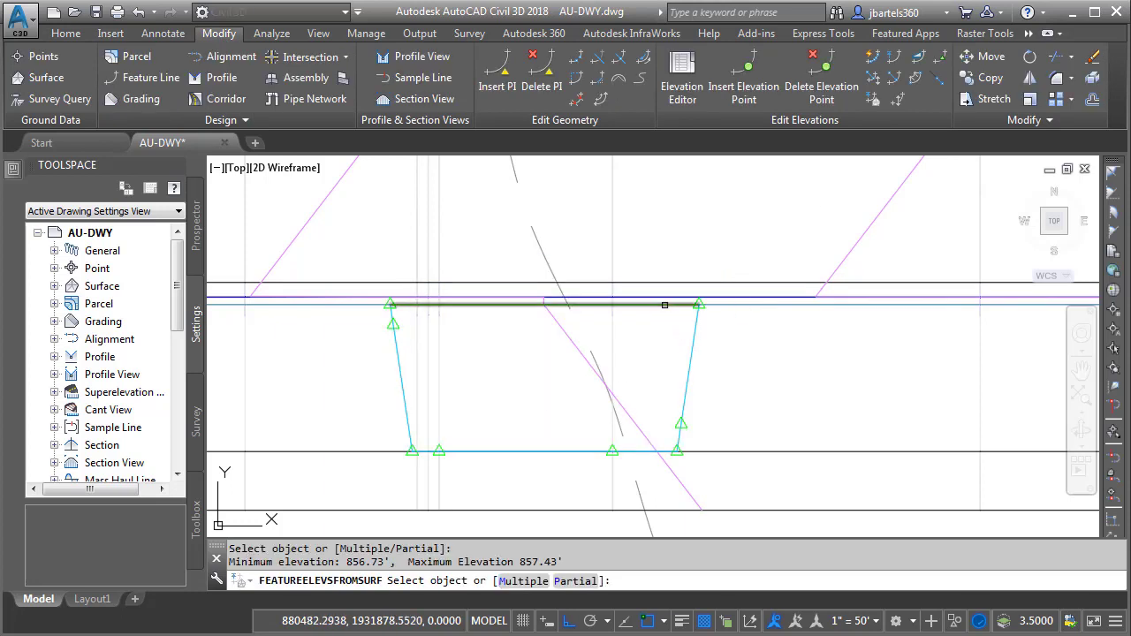
pyautogui.press('Return')
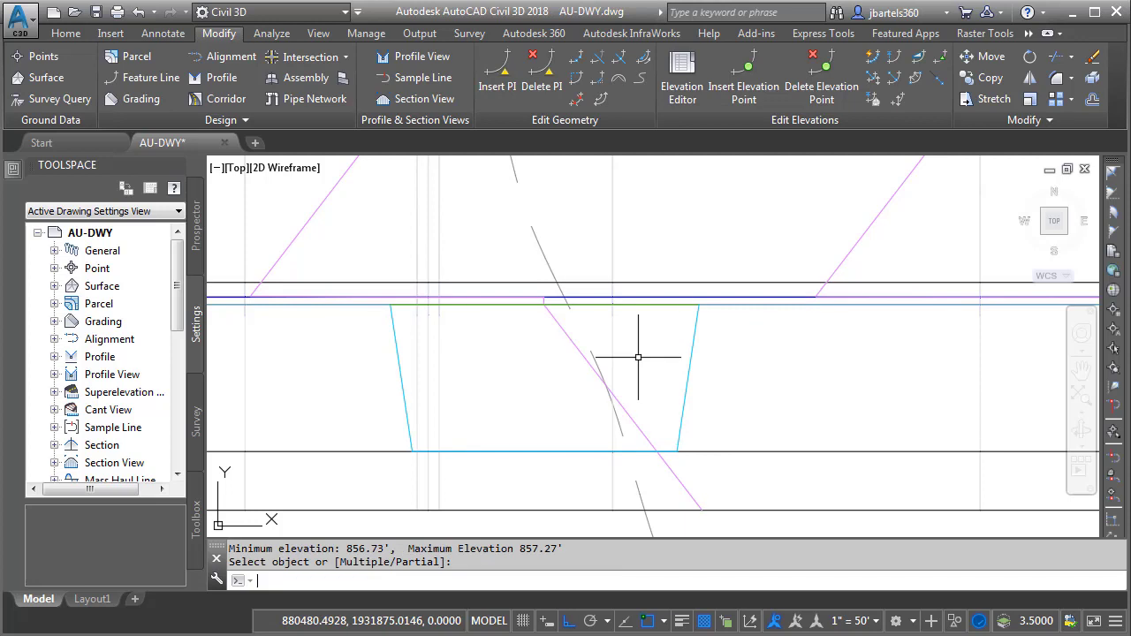
# - Isolate the right driveway's apron and curb polylines and orbit them into an oblique 3D view
pyautogui.click(689, 356)
pyautogui.click(659, 303)
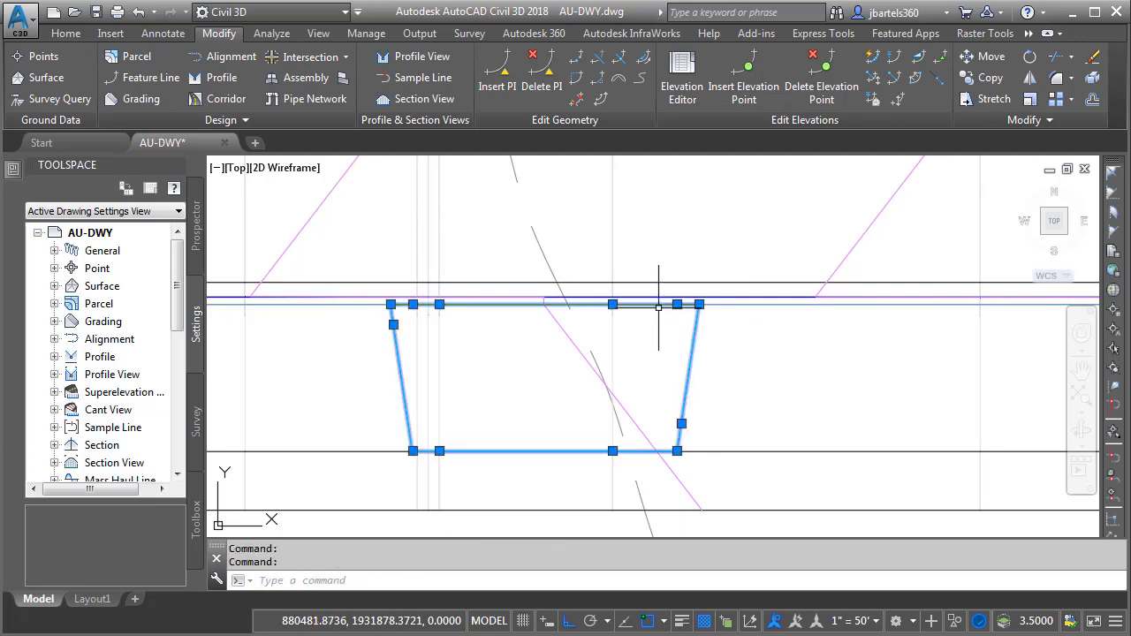
pyautogui.click(954, 621)
pyautogui.click(981, 584)
pyautogui.keyDown('shift'); pyautogui.moveTo(754, 427); pyautogui.dragTo(520, 339, button='middle'); pyautogui.keyUp('shift')
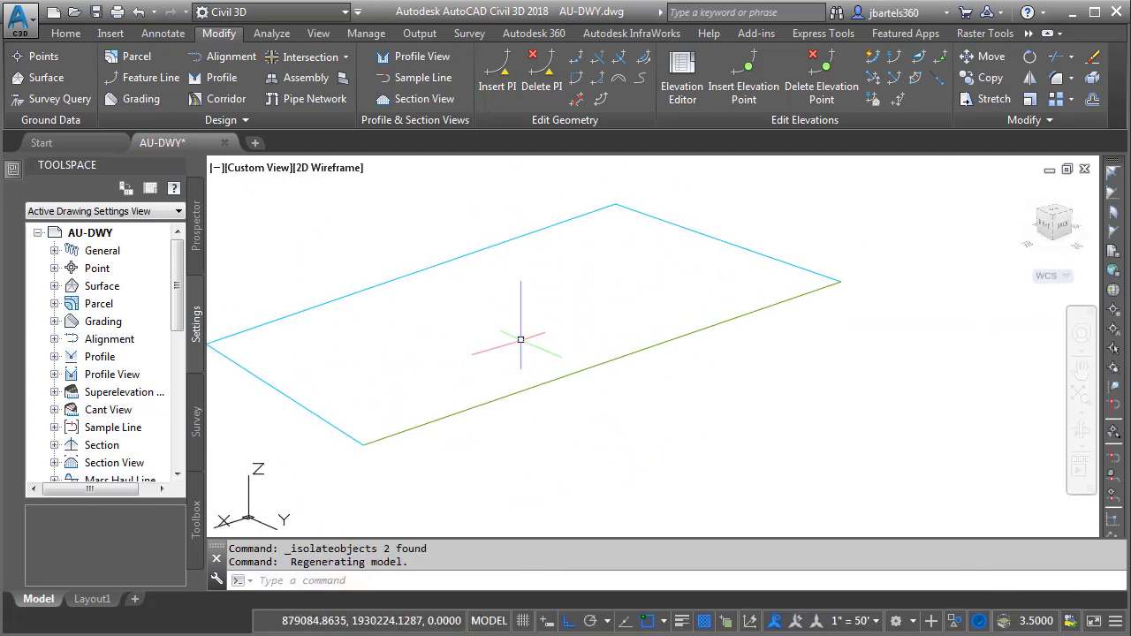
# - Lower the four intermediate vertices of the driveway's curb polyline by 0.5 along Z, leaving its two end vertices in place
pyautogui.click(552, 384)
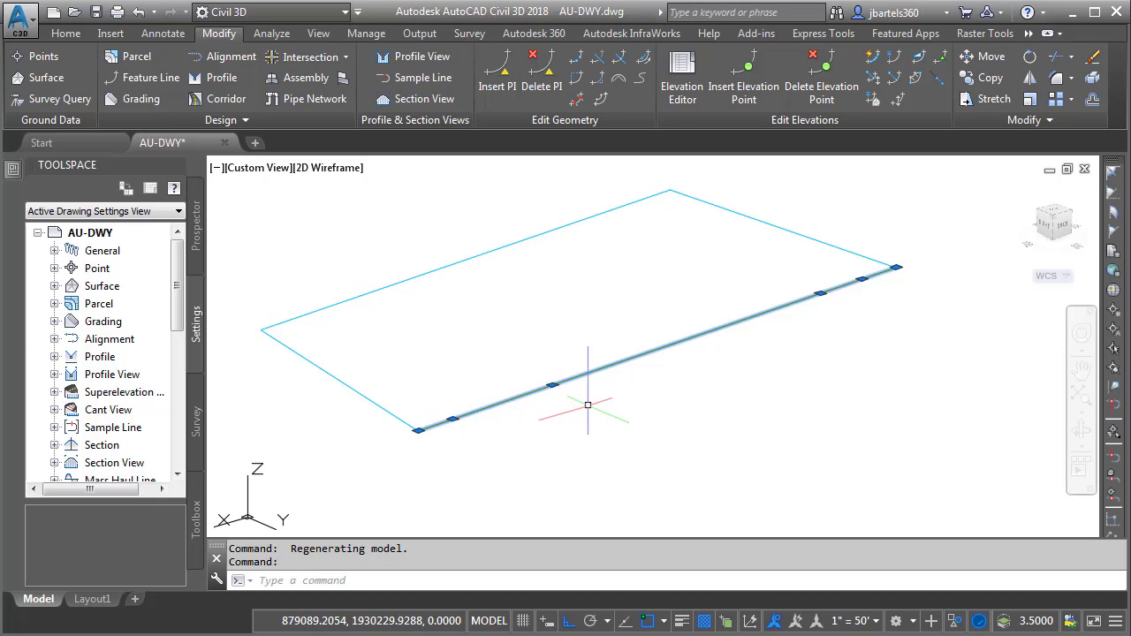
pyautogui.keyDown('shift'); pyautogui.click(453, 419); pyautogui.keyUp('shift')
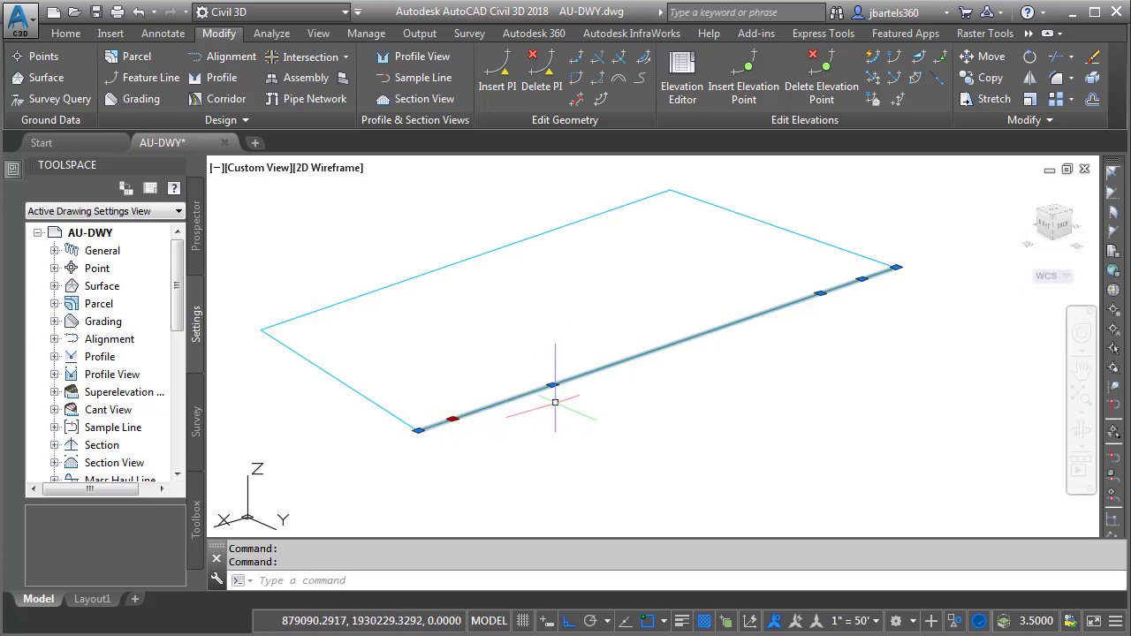
pyautogui.keyDown('shift'); pyautogui.click(553, 385); pyautogui.keyUp('shift')
pyautogui.keyDown('shift'); pyautogui.click(820, 294); pyautogui.keyUp('shift')
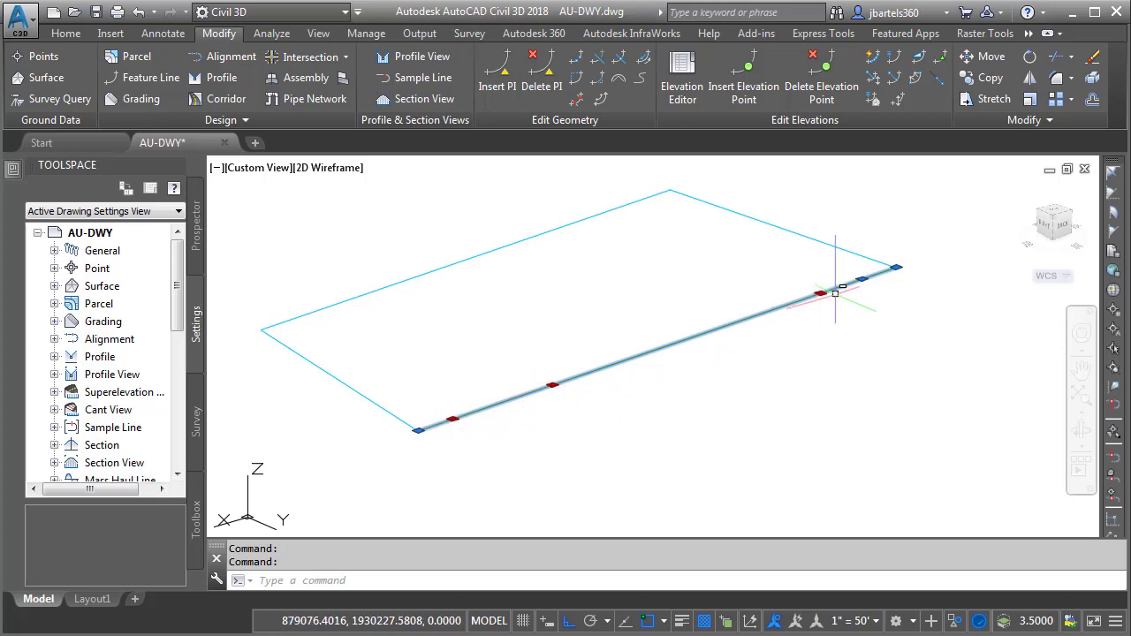
pyautogui.keyDown('shift'); pyautogui.click(862, 279); pyautogui.keyUp('shift')
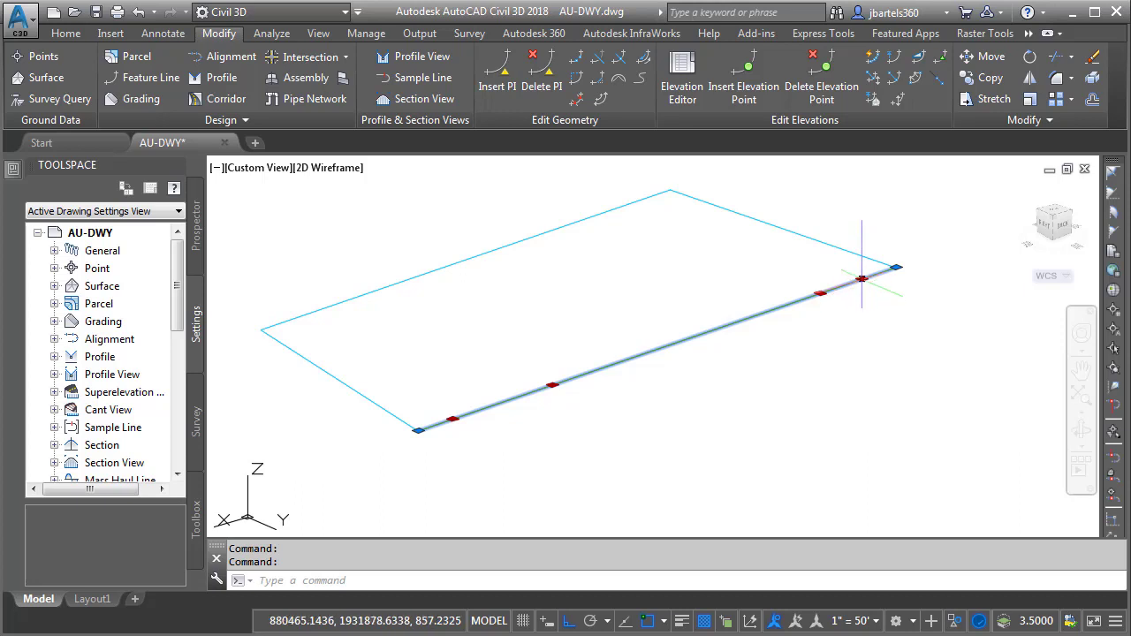
pyautogui.click(862, 279)
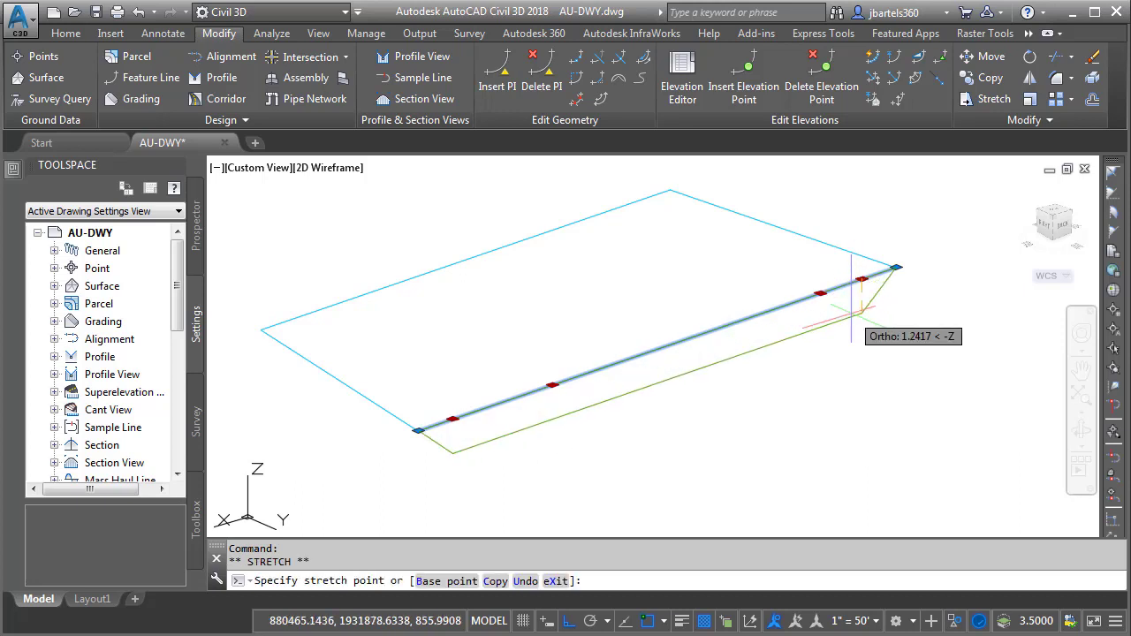
pyautogui.write('.5')
pyautogui.press('Return')
pyautogui.press('Escape')
pyautogui.press('Escape')
pyautogui.moveTo(601, 366)
pyautogui.keyDown('shift'); pyautogui.mouseDown(button='middle')
pyautogui.moveTo(669, 331)
pyautogui.moveTo(591, 369)
pyautogui.moveTo(609, 361)
pyautogui.moveTo(610, 374)
pyautogui.mouseUp(button='middle'); pyautogui.keyUp('shift')
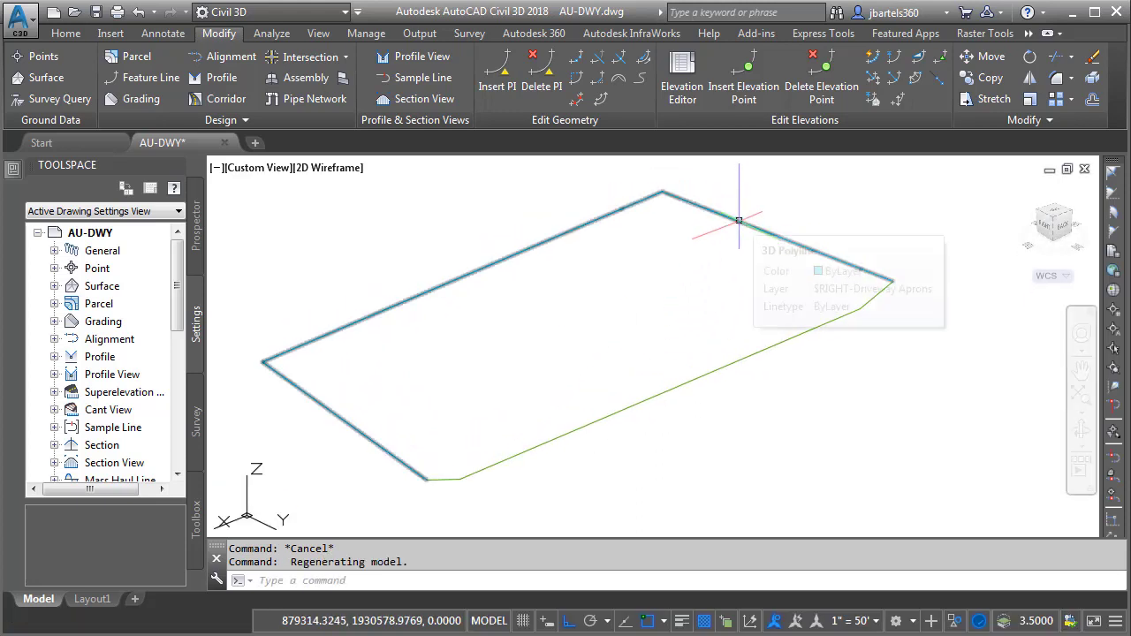
# - Return to the plan view of the current UCS and end the object isolation
pyautogui.write('pla')
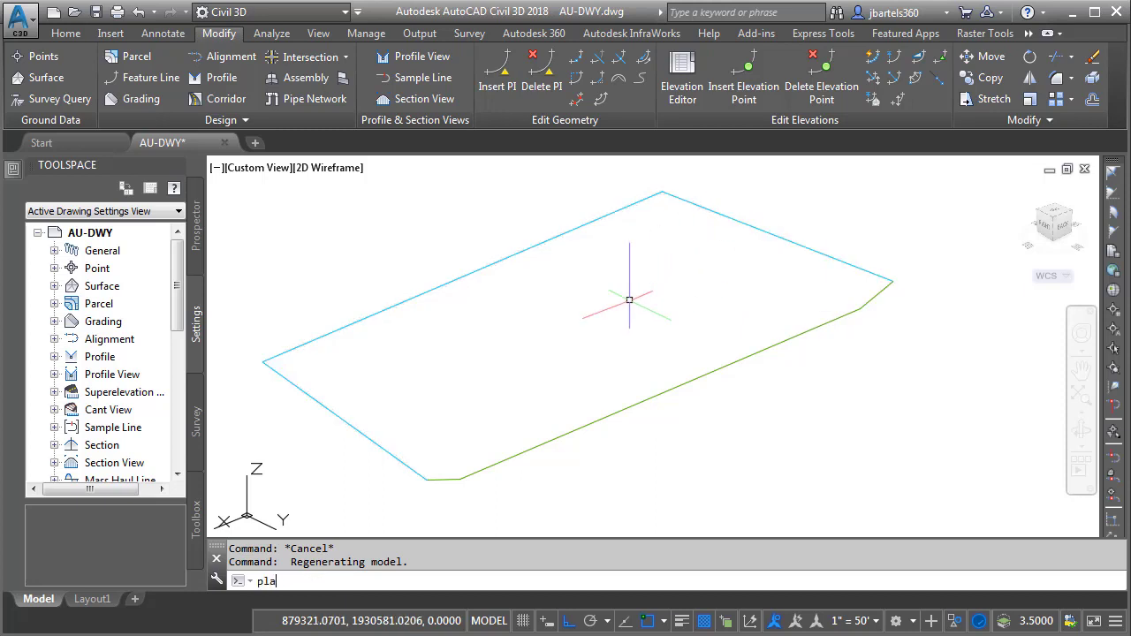
pyautogui.write('n')
pyautogui.press('Return')
pyautogui.press('Return')
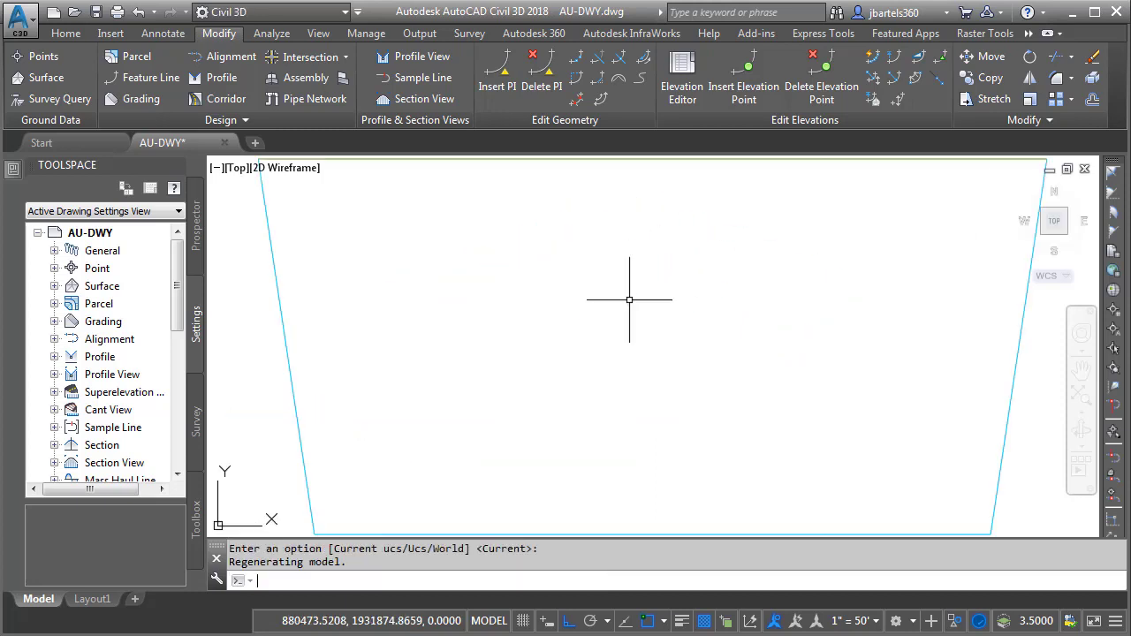
pyautogui.scroll(-3, 629, 299)
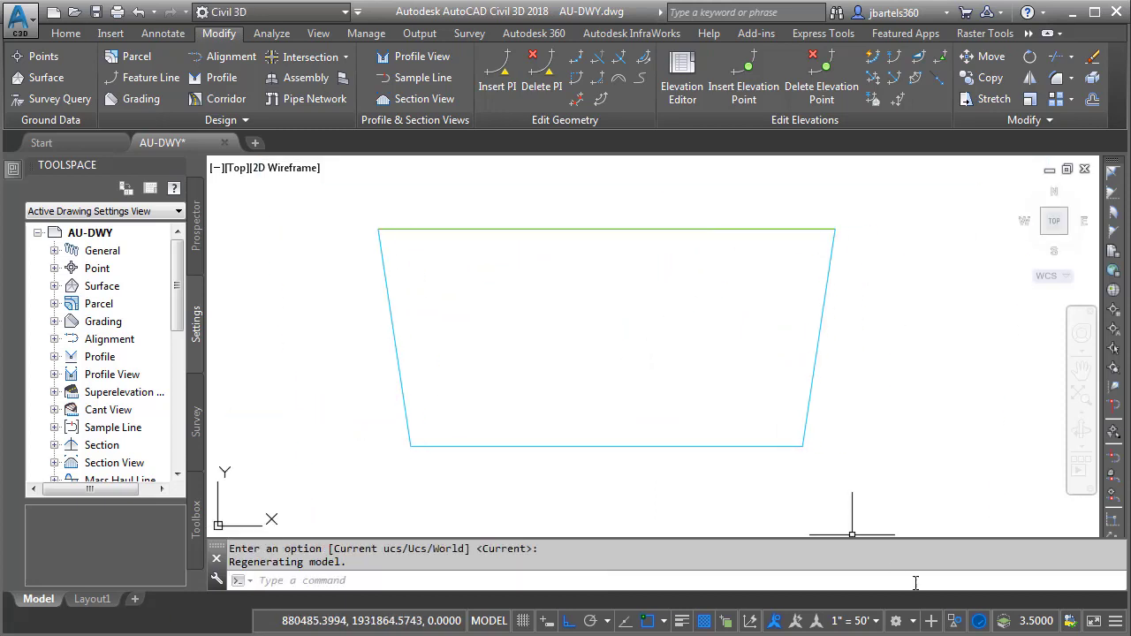
pyautogui.click(956, 625)
pyautogui.click(976, 605)
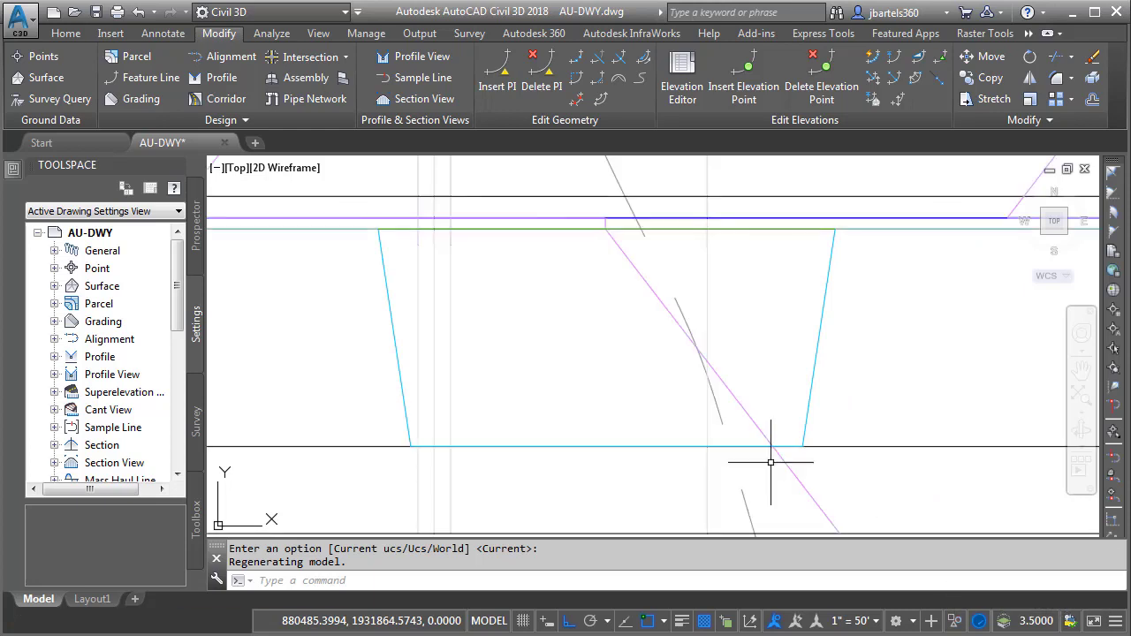
# - In the First Street corridor region's target mapping, set the right Driveway Horizontal target to the polyline on layer $RIGHT-Driveway Aprons
pyautogui.scroll(-3, 691, 410)
pyautogui.scroll(2, 730, 384)
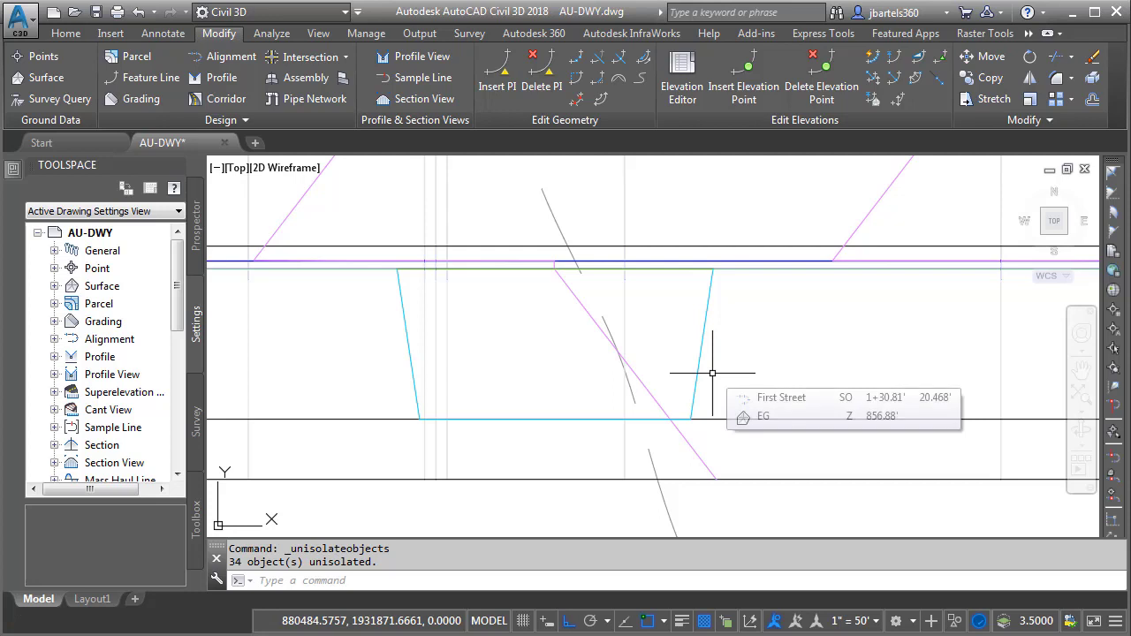
pyautogui.click(357, 268)
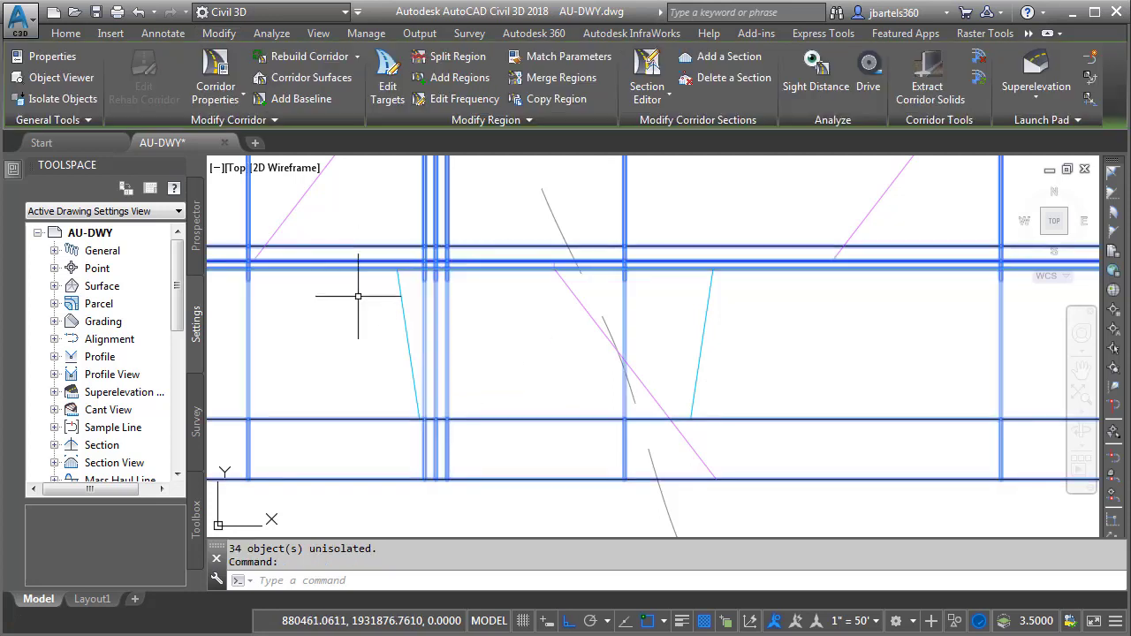
pyautogui.click(387, 86)
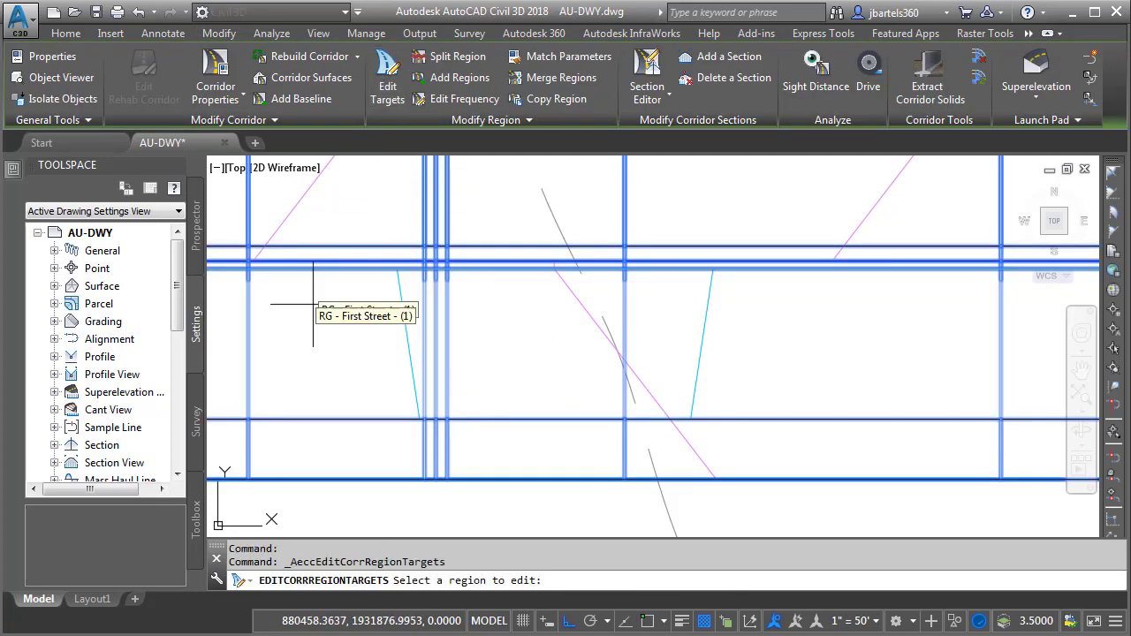
pyautogui.click(433, 349)
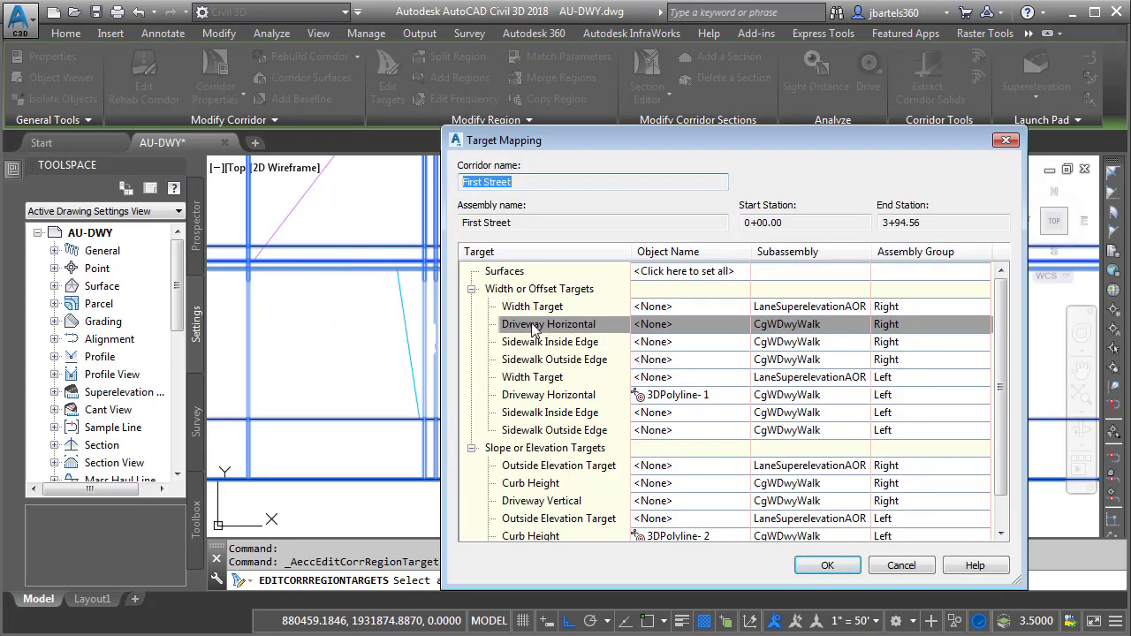
pyautogui.click(645, 324)
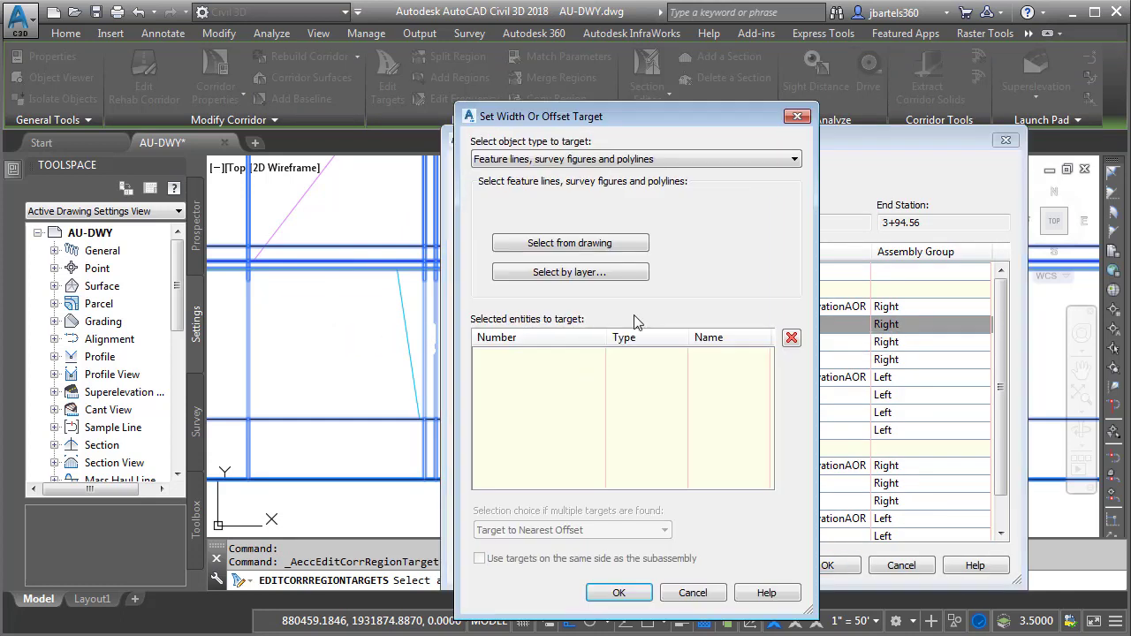
pyautogui.click(581, 276)
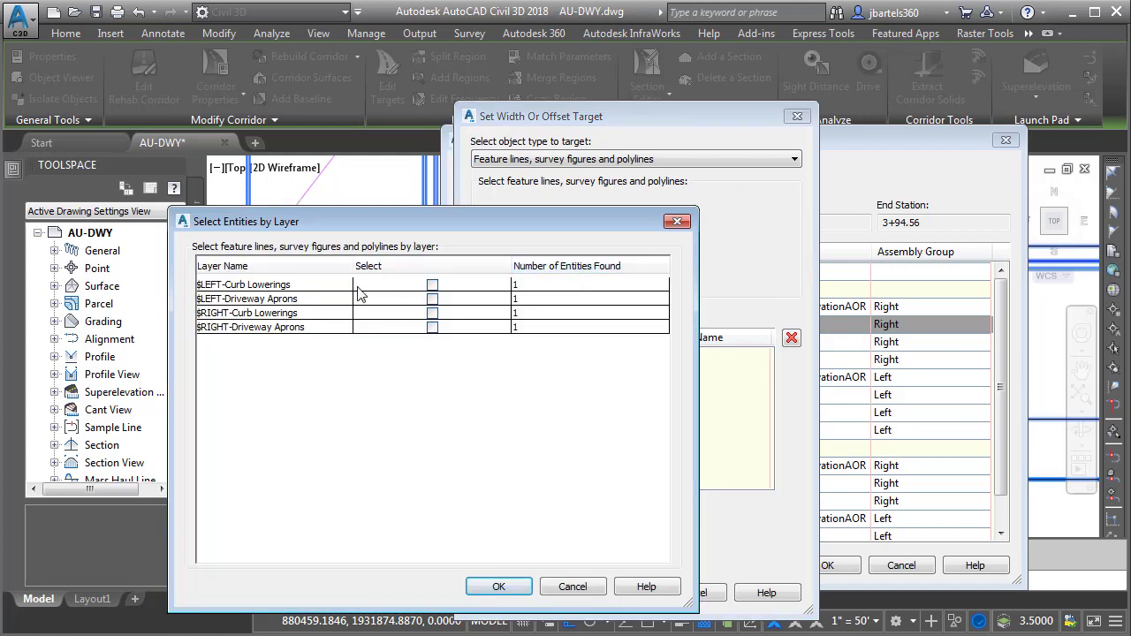
pyautogui.click(432, 328)
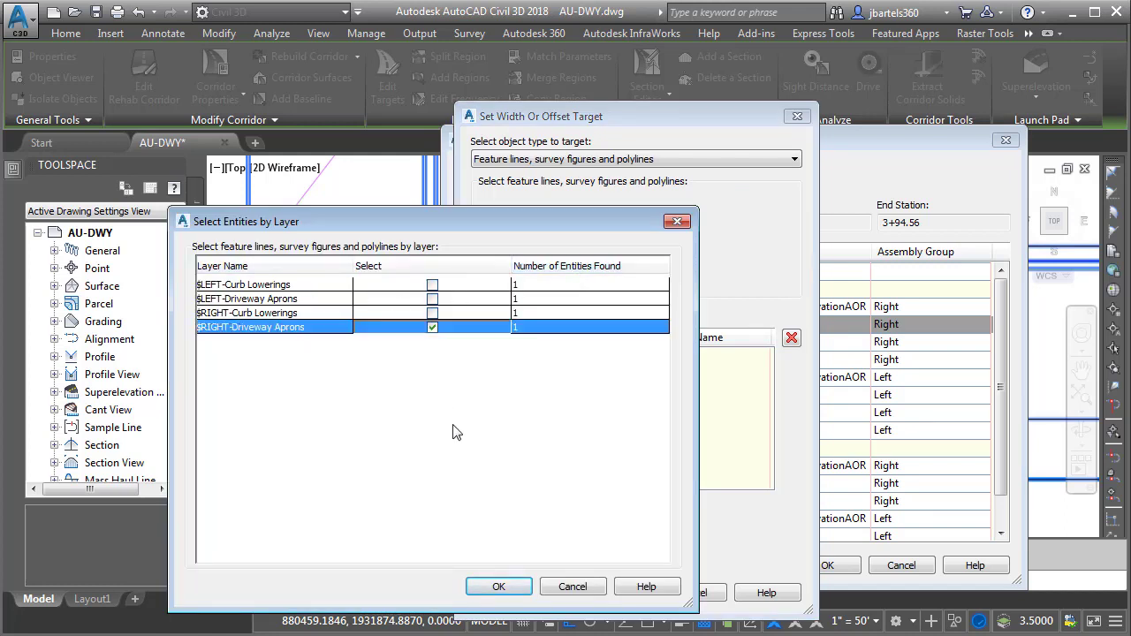
pyautogui.click(497, 585)
pyautogui.click(613, 593)
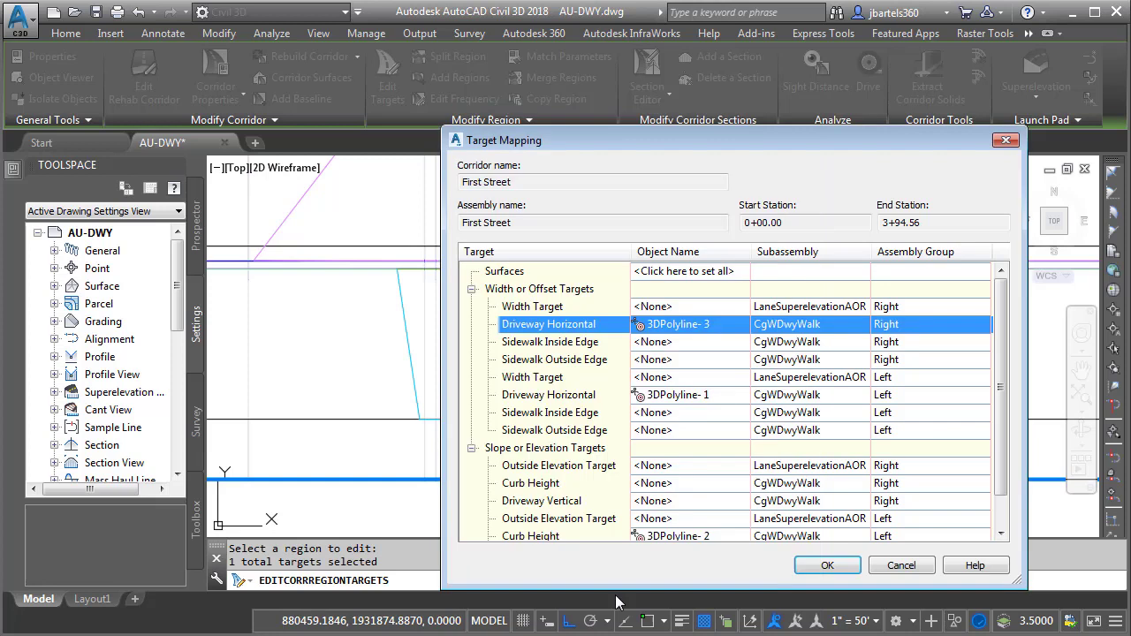
# - Set the right Driveway Vertical elevation target to the 3D polyline on layer $RIGHT-Driveway Aprons
pyautogui.moveTo(1002, 440); pyautogui.dragTo(1002, 483)
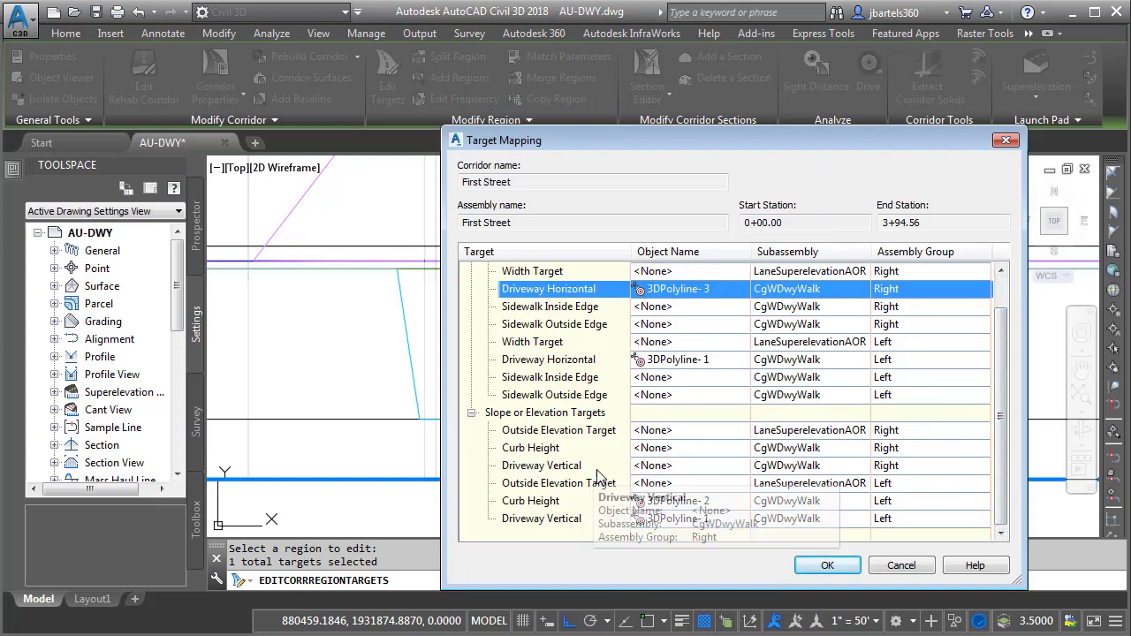
pyautogui.click(644, 470)
pyautogui.click(216, 239)
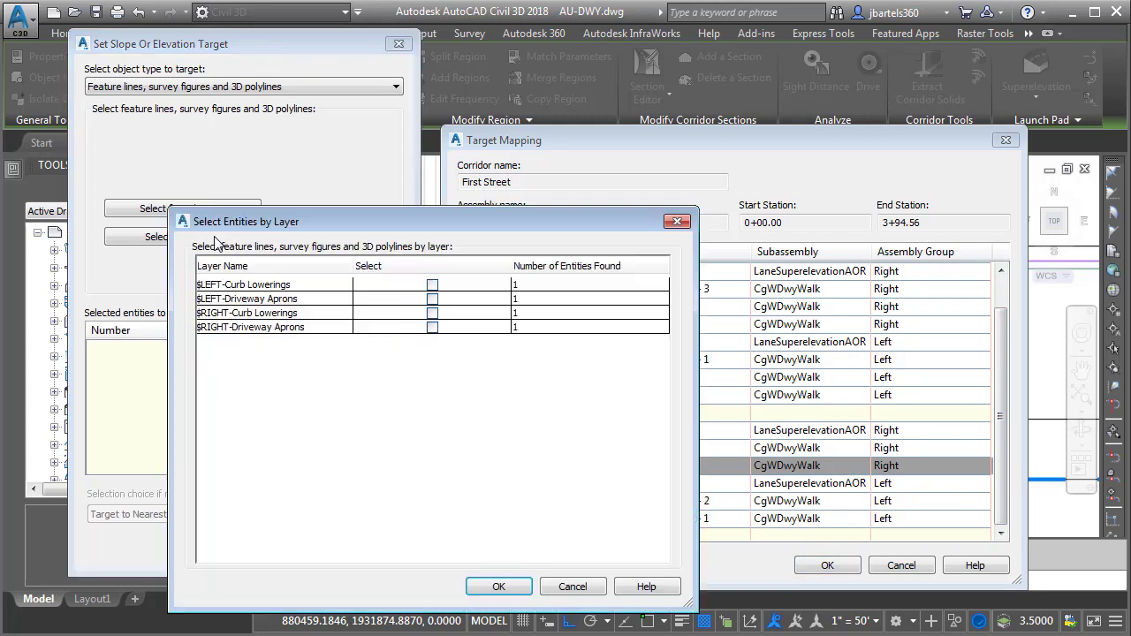
pyautogui.click(432, 327)
pyautogui.click(495, 588)
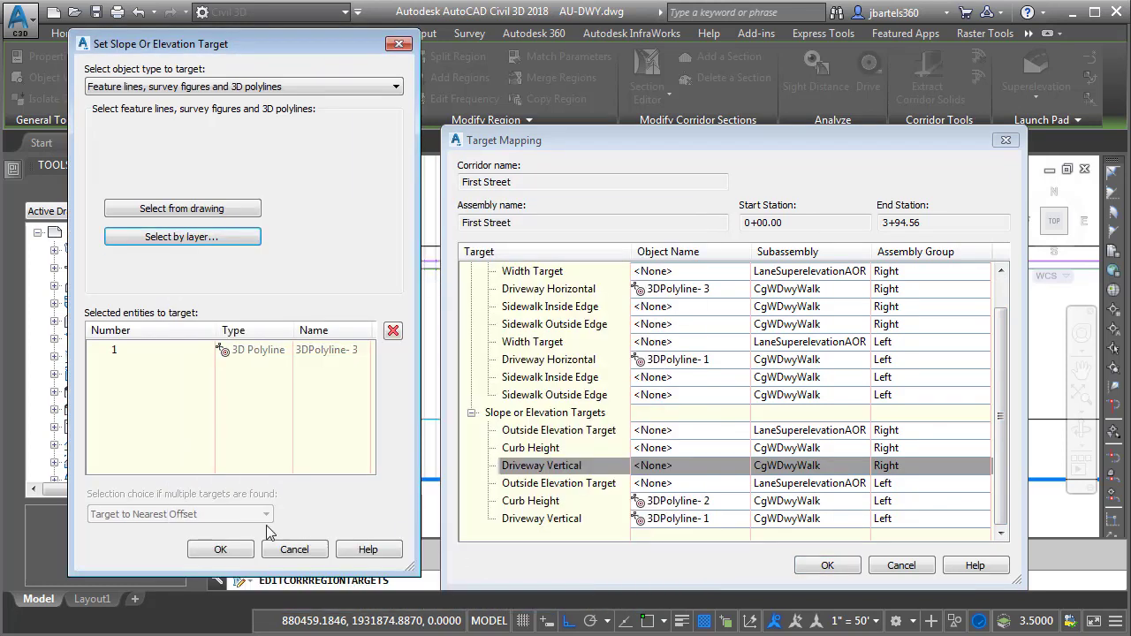
pyautogui.click(220, 550)
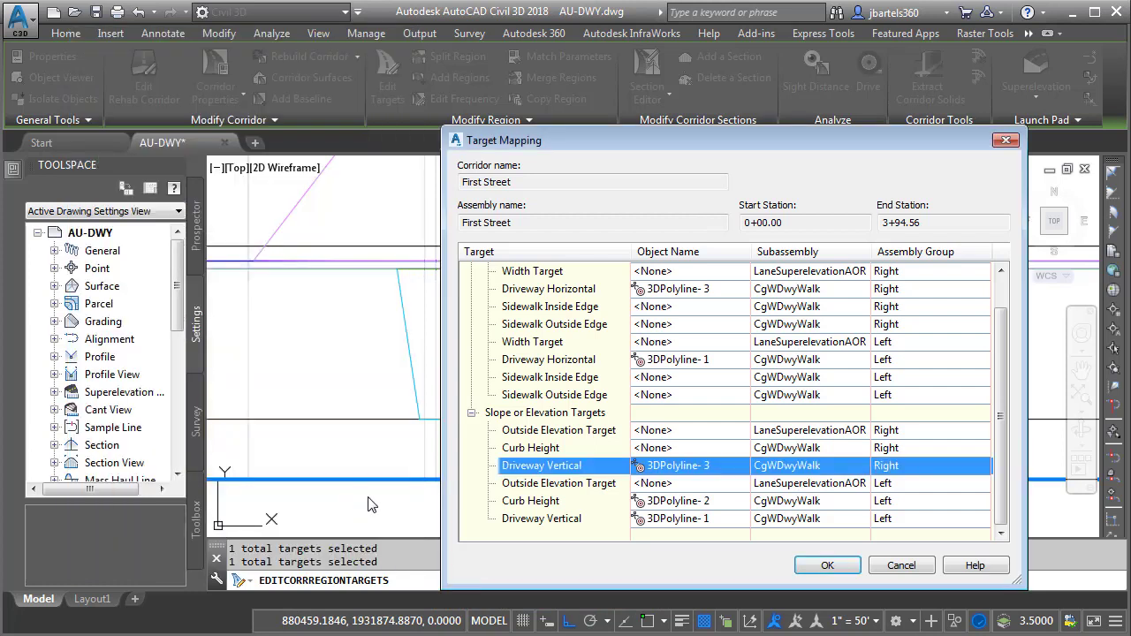
# - Set the right Curb Height target to the 3D polyline on layer $RIGHT-Curb Lowerings and apply the target mapping to the corridor
pyautogui.click(650, 451)
pyautogui.click(212, 239)
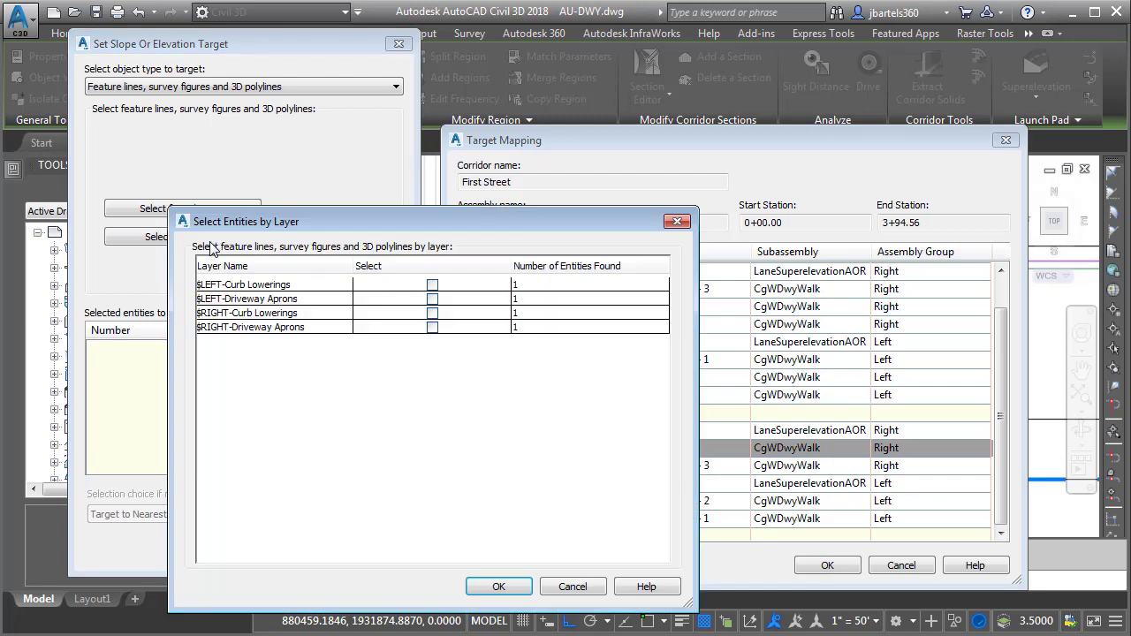
pyautogui.click(432, 314)
pyautogui.click(498, 587)
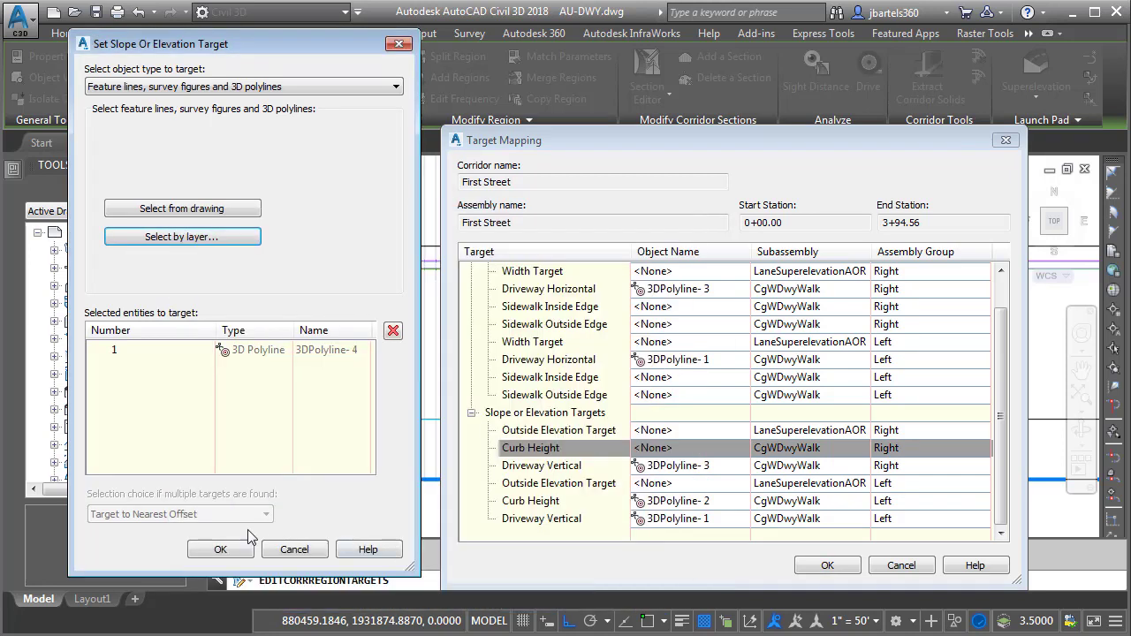
pyautogui.click(223, 548)
pyautogui.click(825, 566)
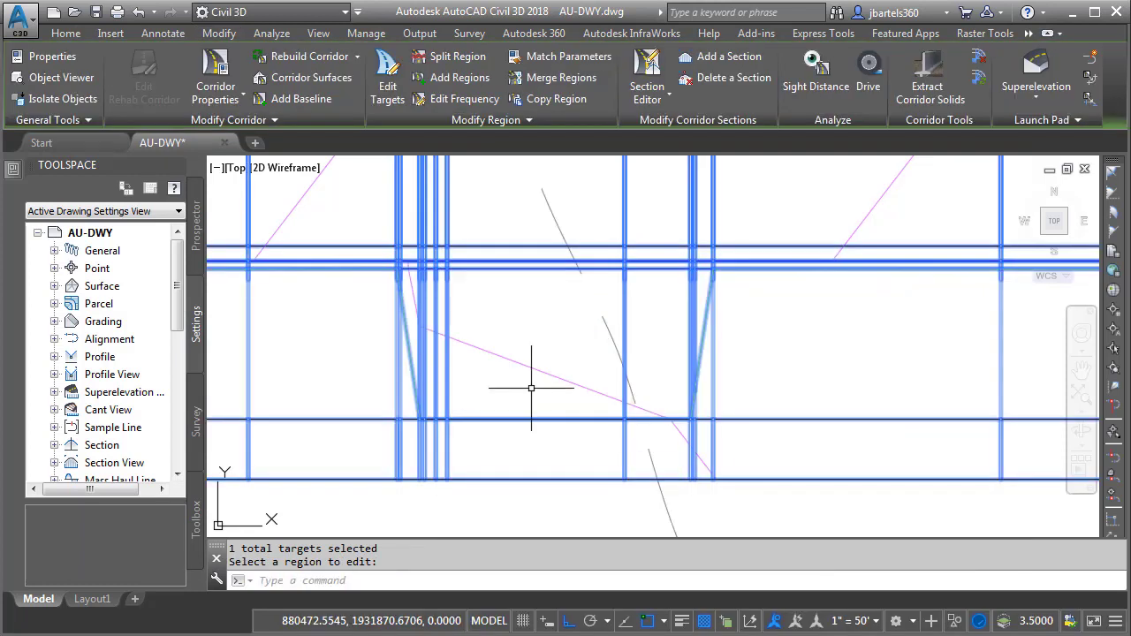
pyautogui.press('Escape')
pyautogui.press('Escape')
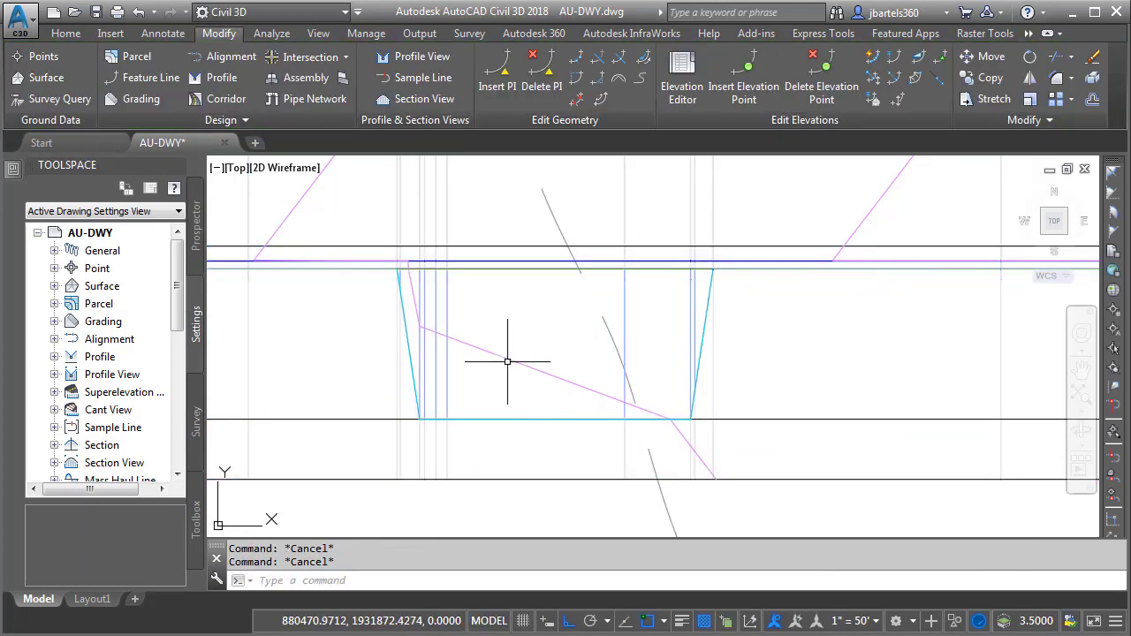
# - Examine the corridor surface in the Object Viewer, orbiting around the left and right driveways and along the rest of the street
pyautogui.click(507, 361)
pyautogui.click(192, 77)
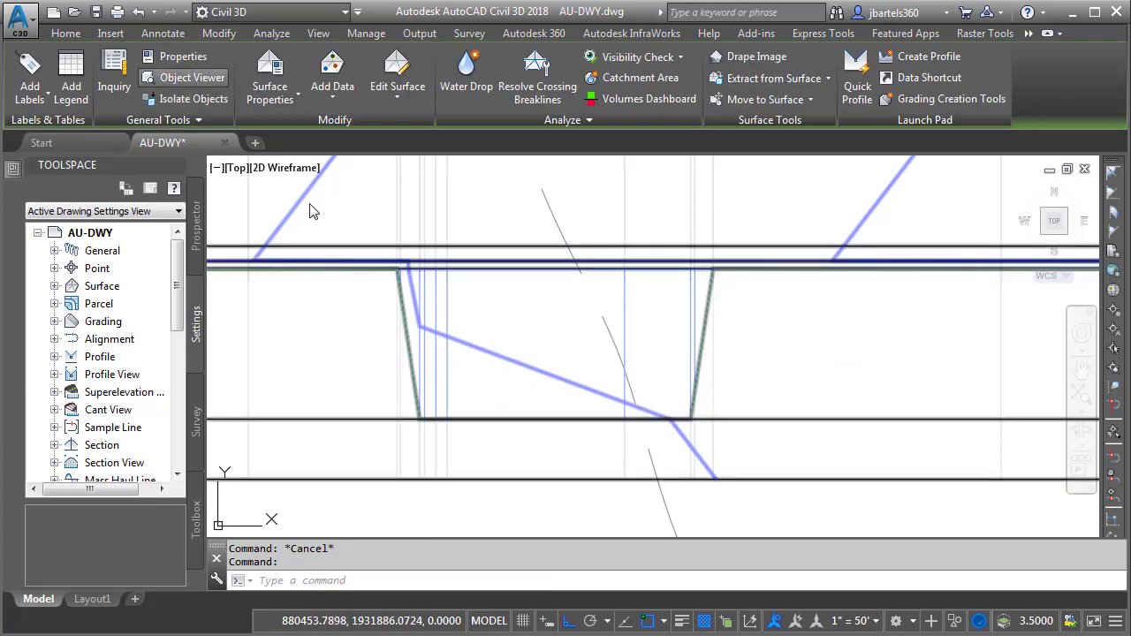
pyautogui.moveTo(371, 293); pyautogui.dragTo(680, 368)
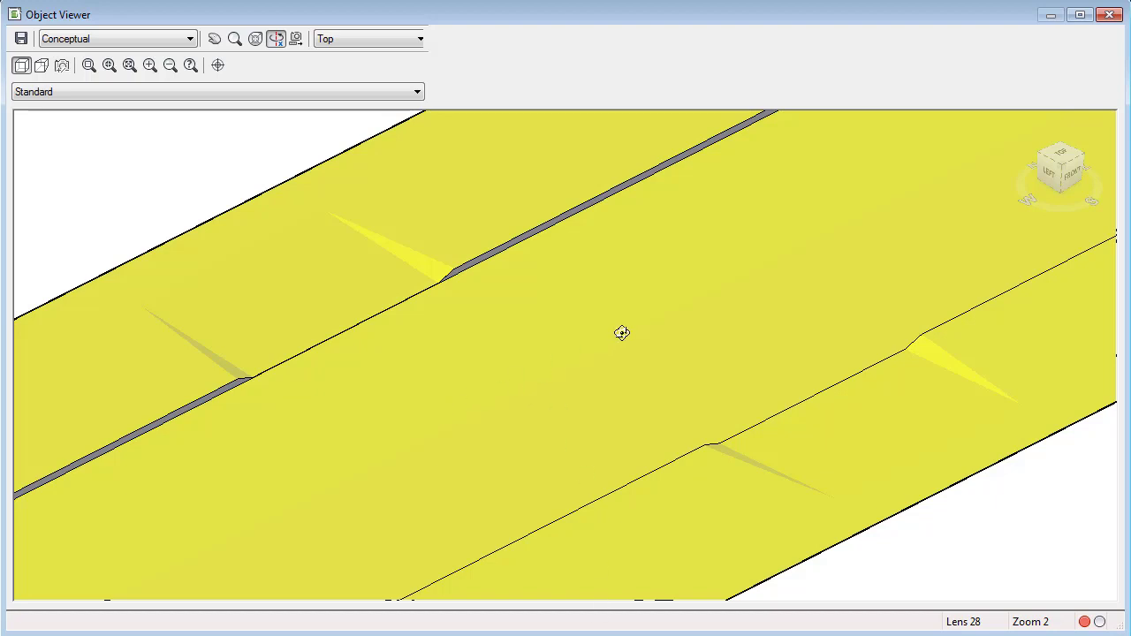
pyautogui.moveTo(697, 310); pyautogui.dragTo(471, 365)
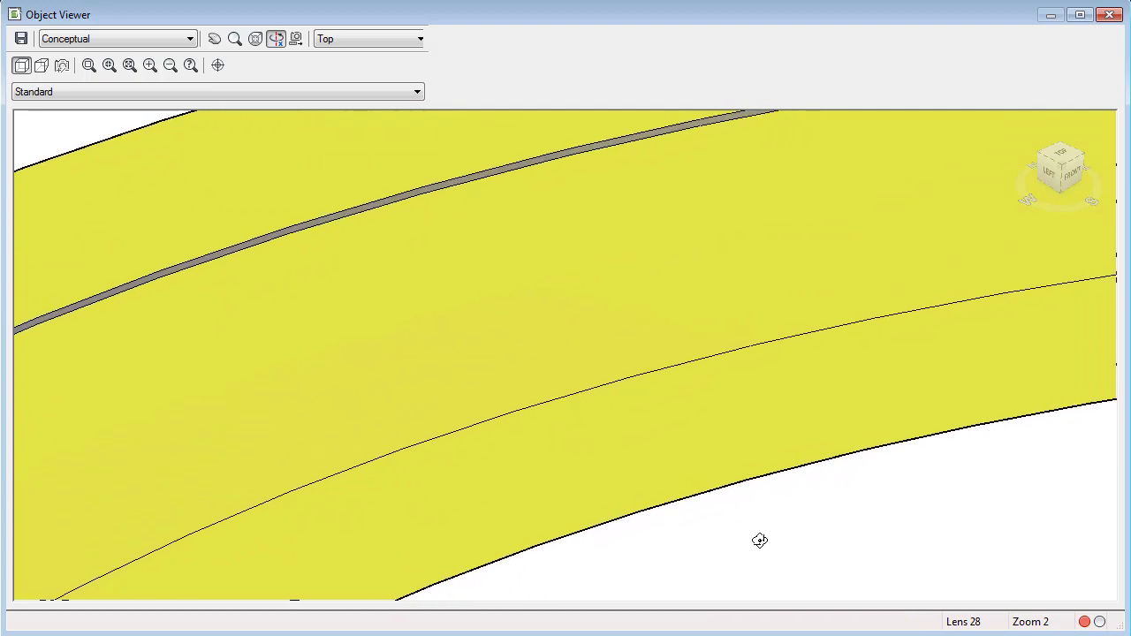